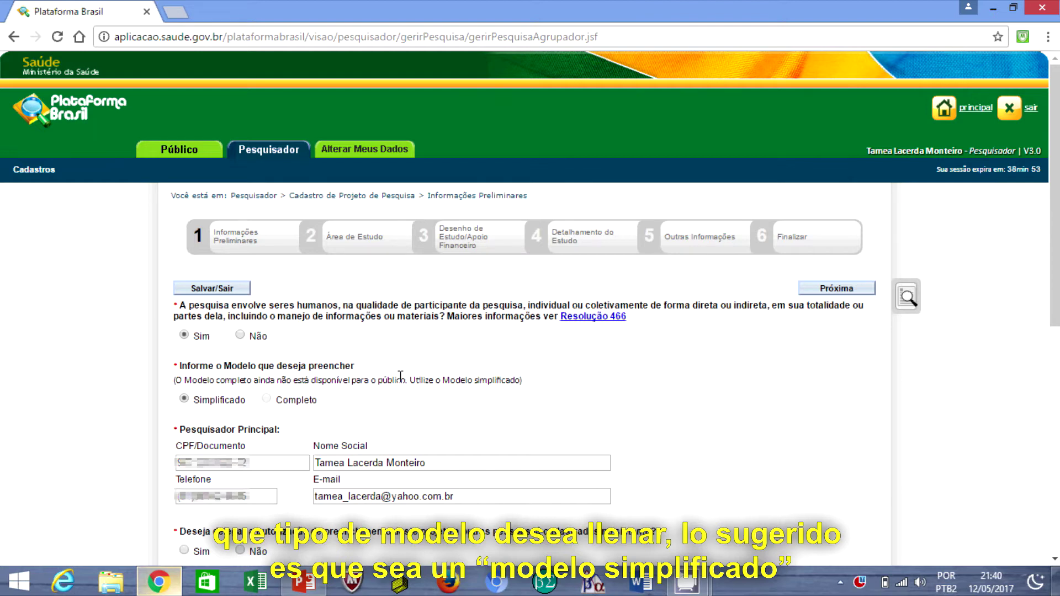
- Answer Não to delegating authorization to fill in this project to other people registered in the system
{"action": "left_click_drag", "start_coordinate": [409, 380], "coordinate": [465, 382]}
{"action": "left_click_drag", "start_coordinate": [534, 382], "coordinate": [535, 381]}
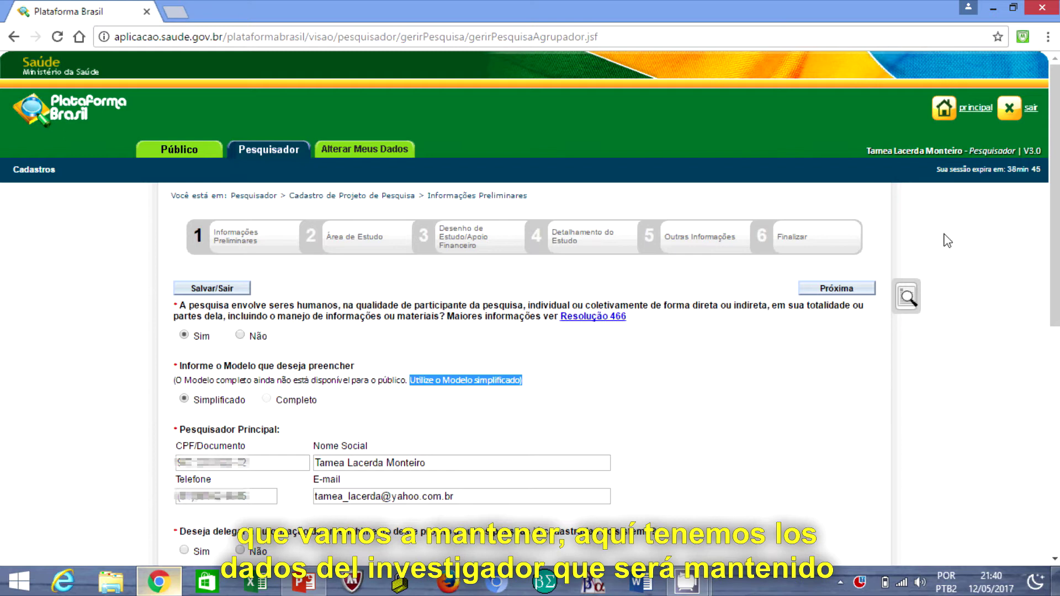
{"action": "scroll", "coordinate": [1044, 232], "scroll_direction": "down", "scroll_amount": 3}
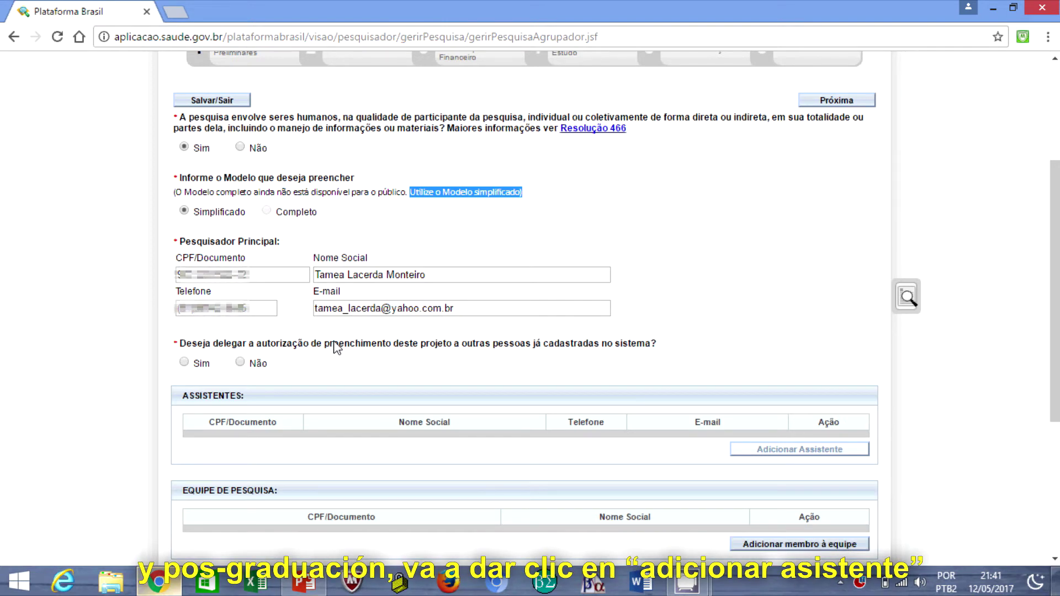
{"action": "left_click", "coordinate": [185, 363]}
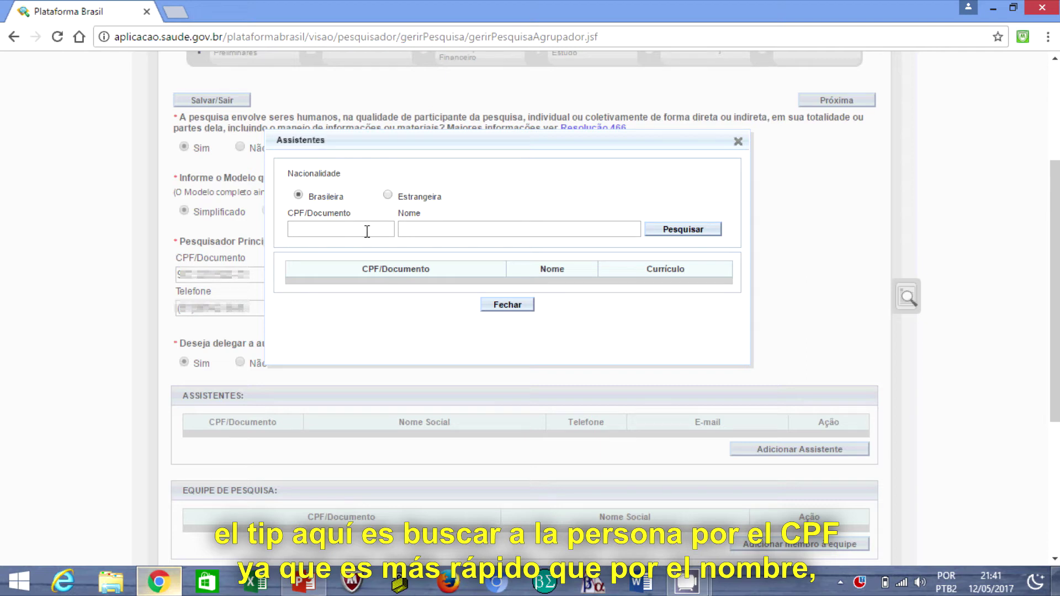
{"action": "left_click", "coordinate": [739, 141]}
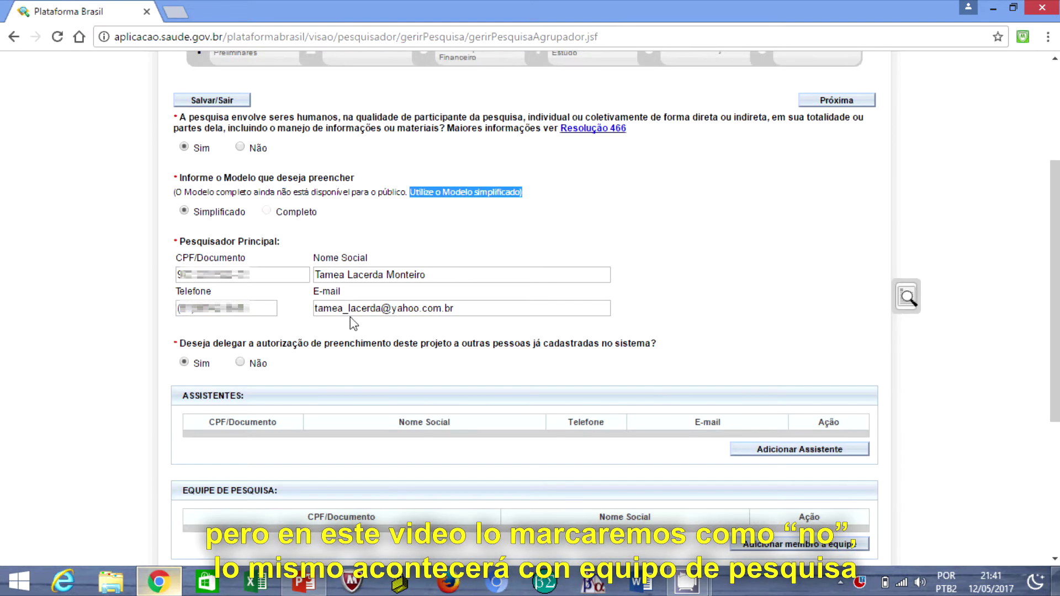
{"action": "left_click", "coordinate": [240, 362]}
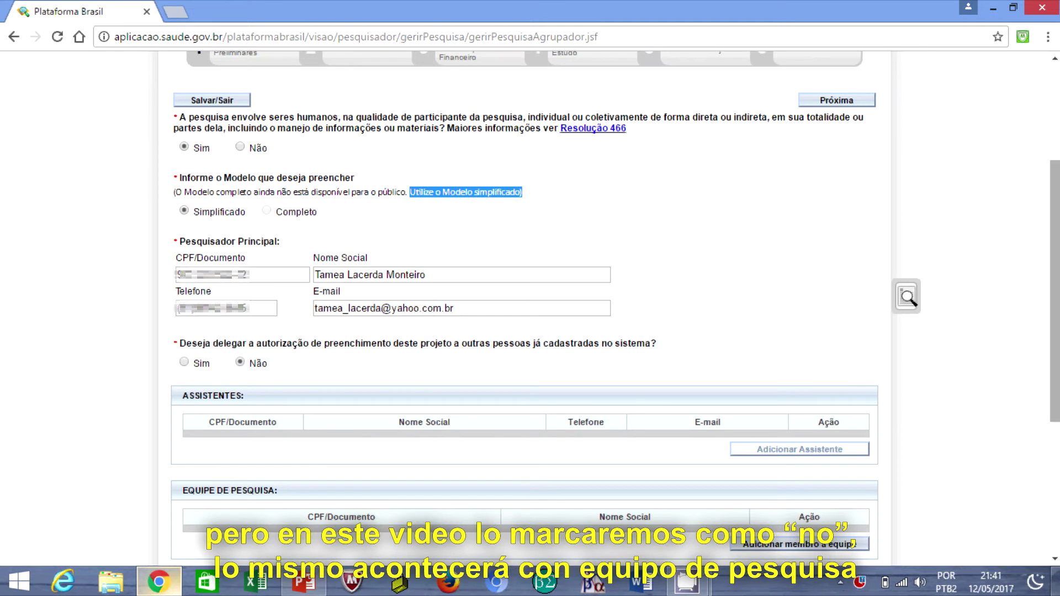
- Choose Faculdade de Odontologia da Universidade Federal do Pará as the proposing institution
{"action": "left_click_drag", "start_coordinate": [1055, 290], "coordinate": [1055, 390]}
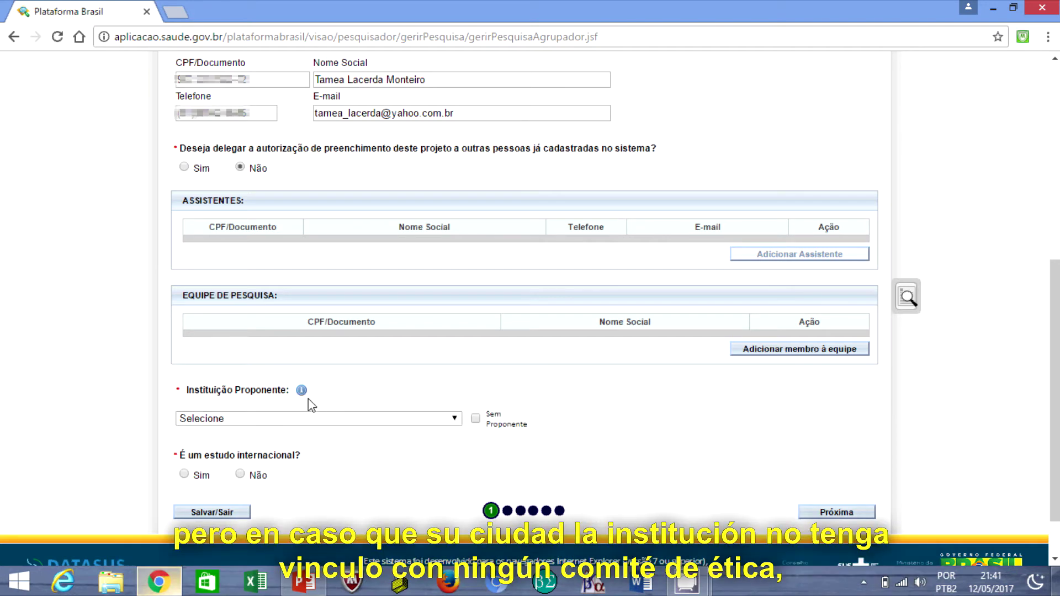
{"action": "mouse_move", "coordinate": [302, 392]}
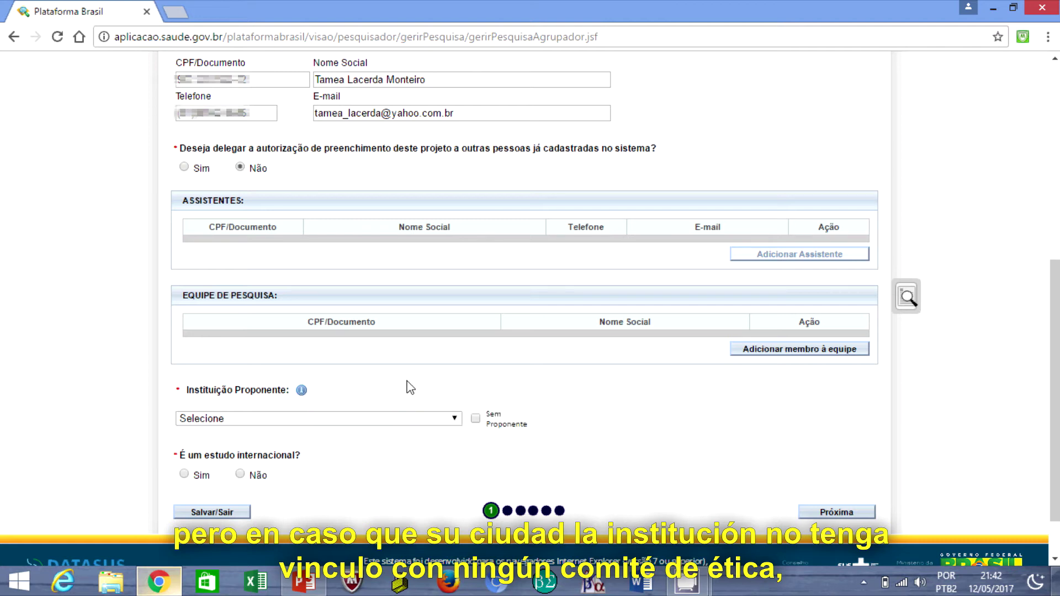
{"action": "left_click", "coordinate": [450, 420]}
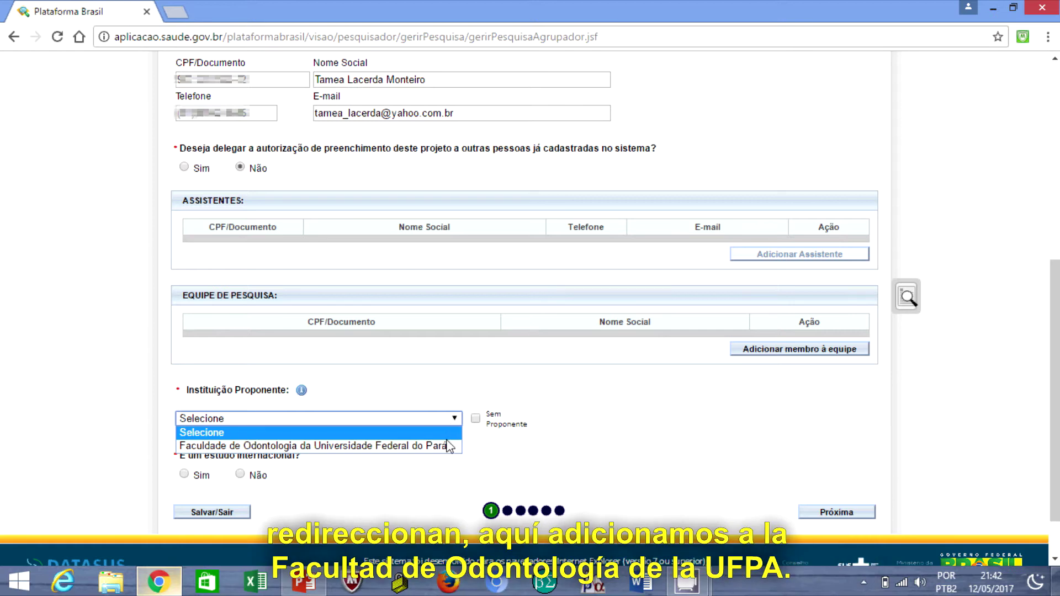
{"action": "left_click", "coordinate": [449, 443]}
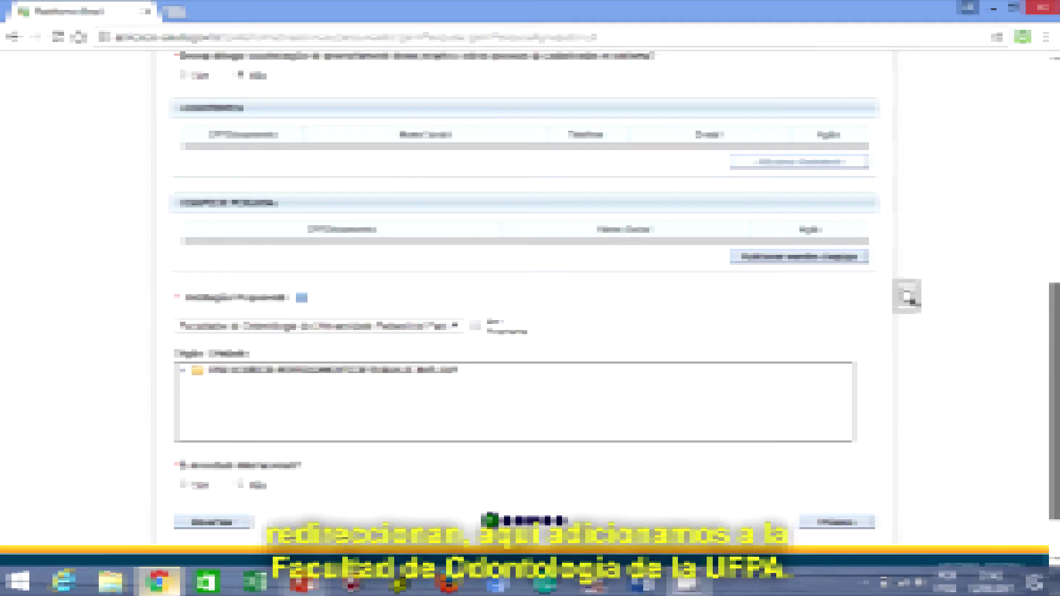
- Mark the study as not international and proceed to the Área de Estudo stage
{"action": "scroll", "coordinate": [1058, 321], "scroll_direction": "down", "scroll_amount": 3}
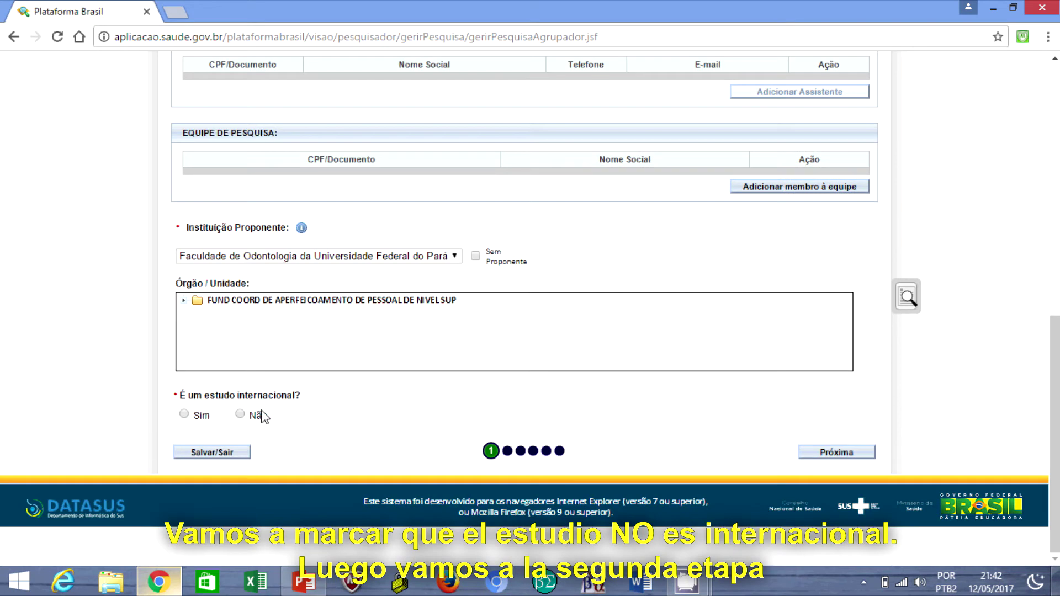
{"action": "left_click", "coordinate": [239, 415]}
{"action": "left_click", "coordinate": [819, 457]}
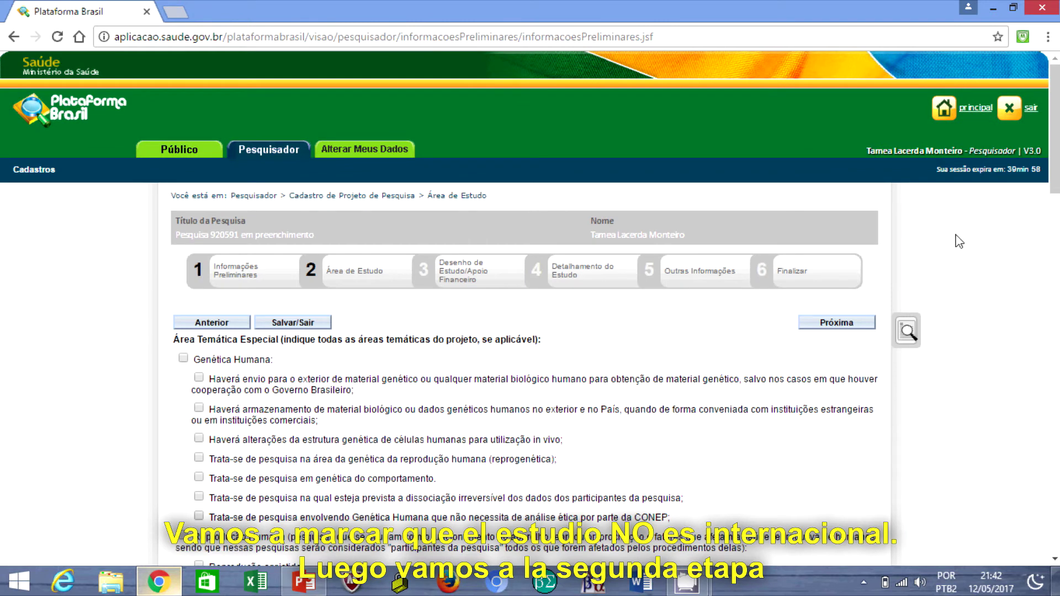
{"action": "left_click_drag", "start_coordinate": [1055, 145], "coordinate": [1054, 208]}
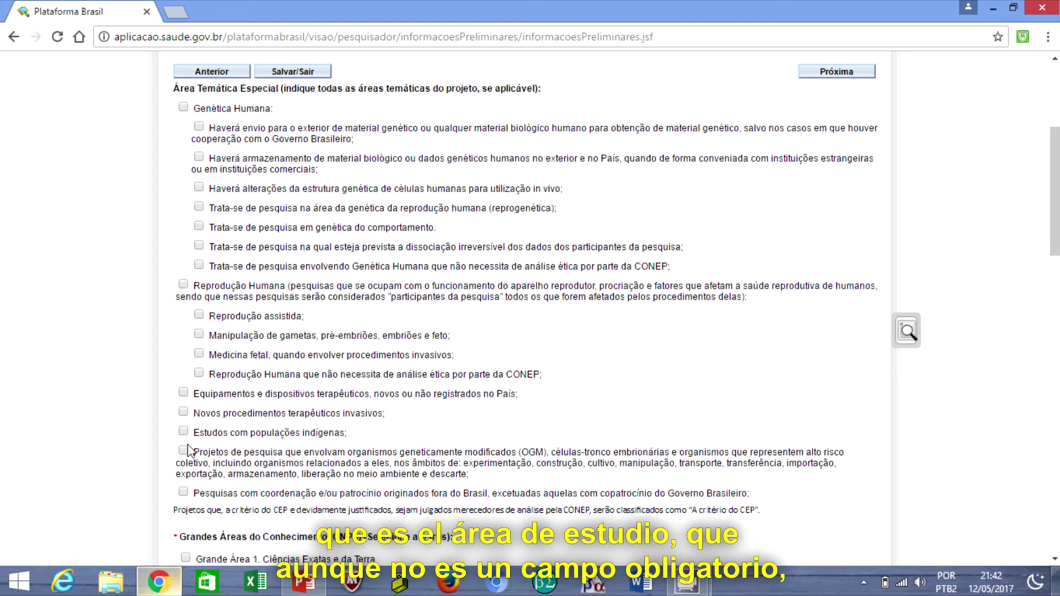
{"action": "left_click", "coordinate": [200, 374]}
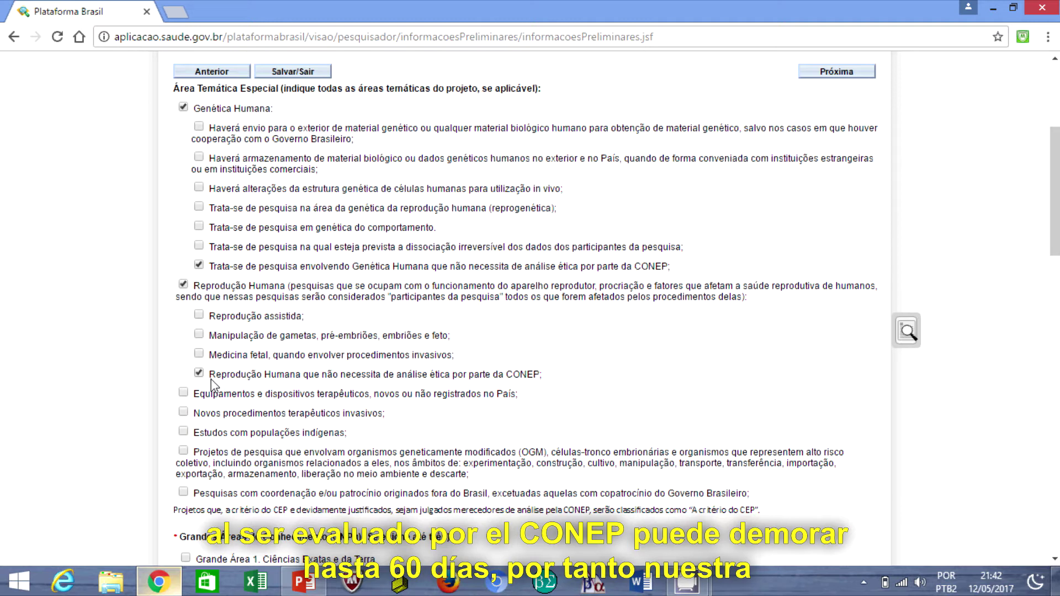
{"action": "left_click", "coordinate": [184, 109]}
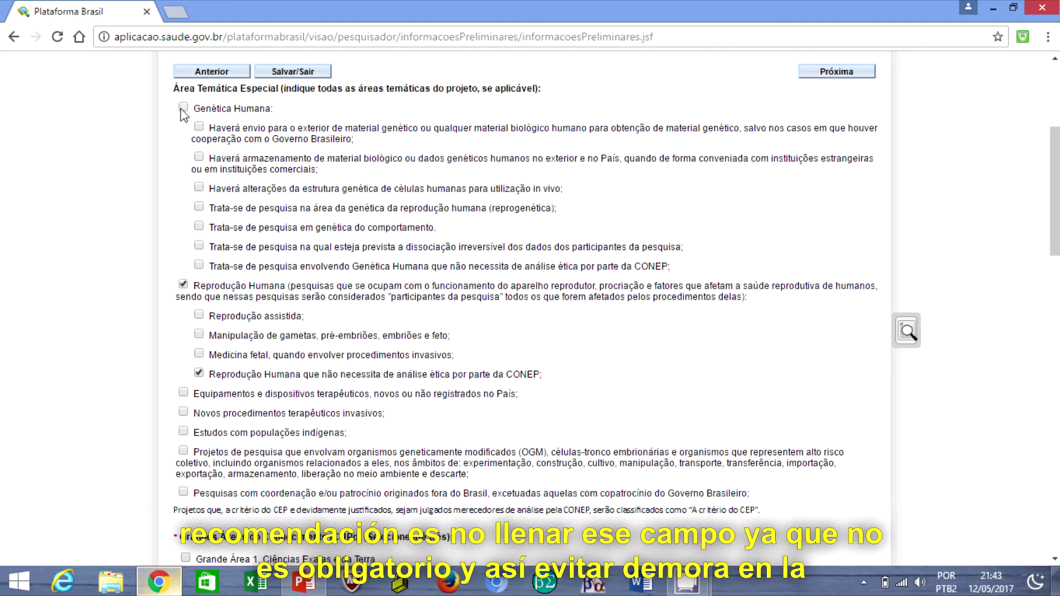
{"action": "left_click", "coordinate": [183, 284]}
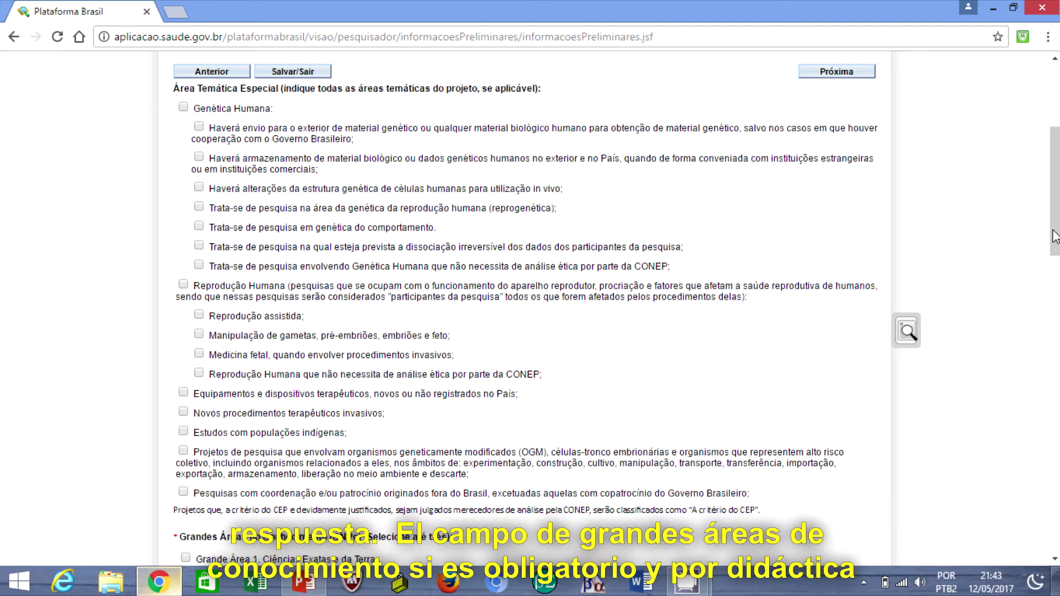
- Select Grande Área 4. Ciências da Saúde as the knowledge area and Clínico as the study's main purpose
{"action": "left_click_drag", "start_coordinate": [1054, 231], "coordinate": [1054, 336]}
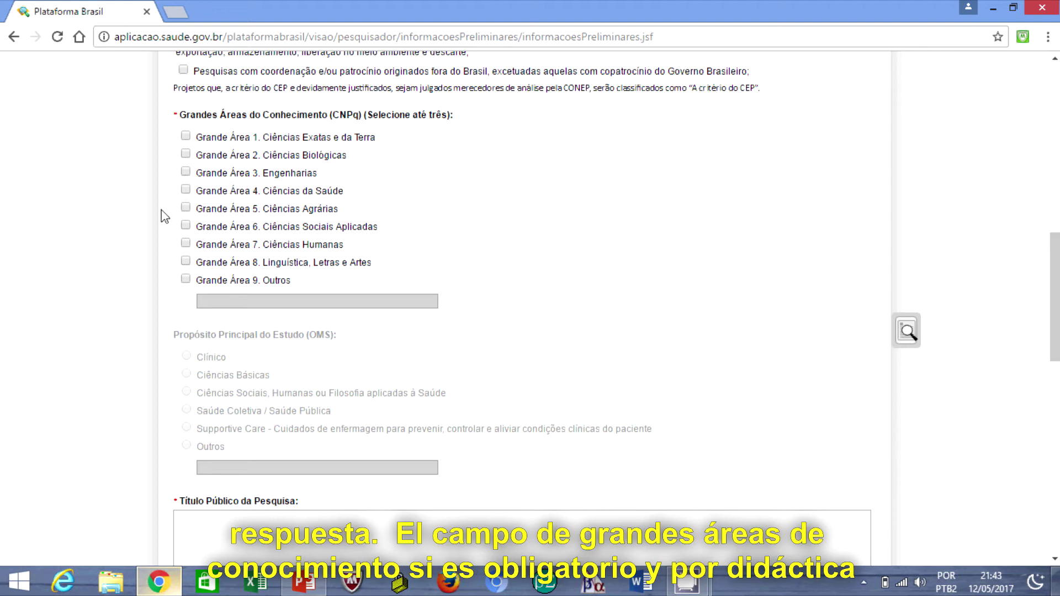
{"action": "left_click", "coordinate": [185, 191]}
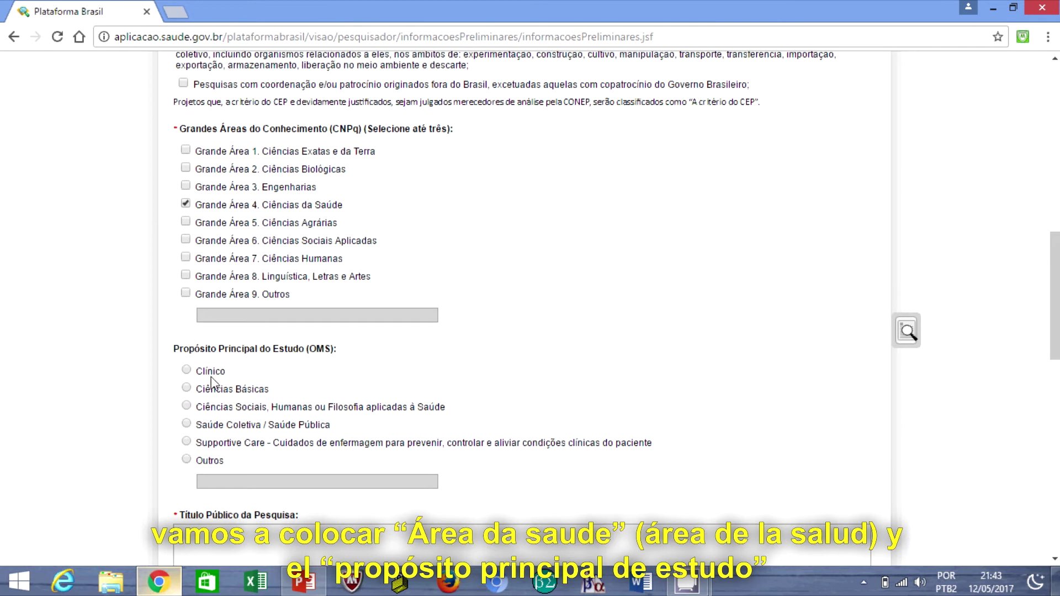
{"action": "left_click", "coordinate": [186, 370]}
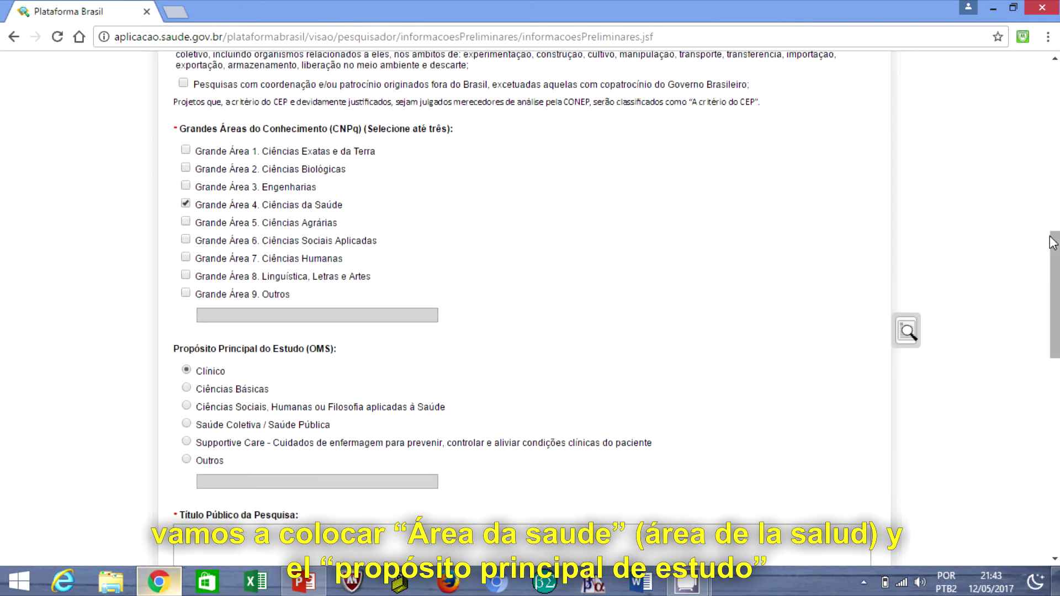
- Enter "Titulo geral onde as pessoas terão acesso" as the public title of the research
{"action": "left_click_drag", "start_coordinate": [1054, 243], "coordinate": [1053, 333]}
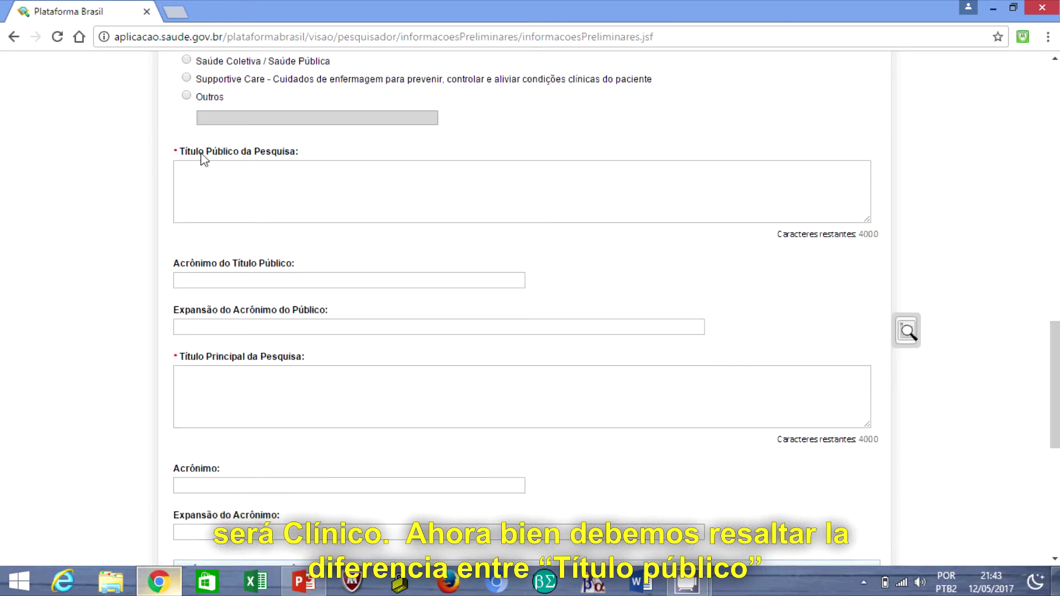
{"action": "left_click_drag", "start_coordinate": [178, 151], "coordinate": [281, 155]}
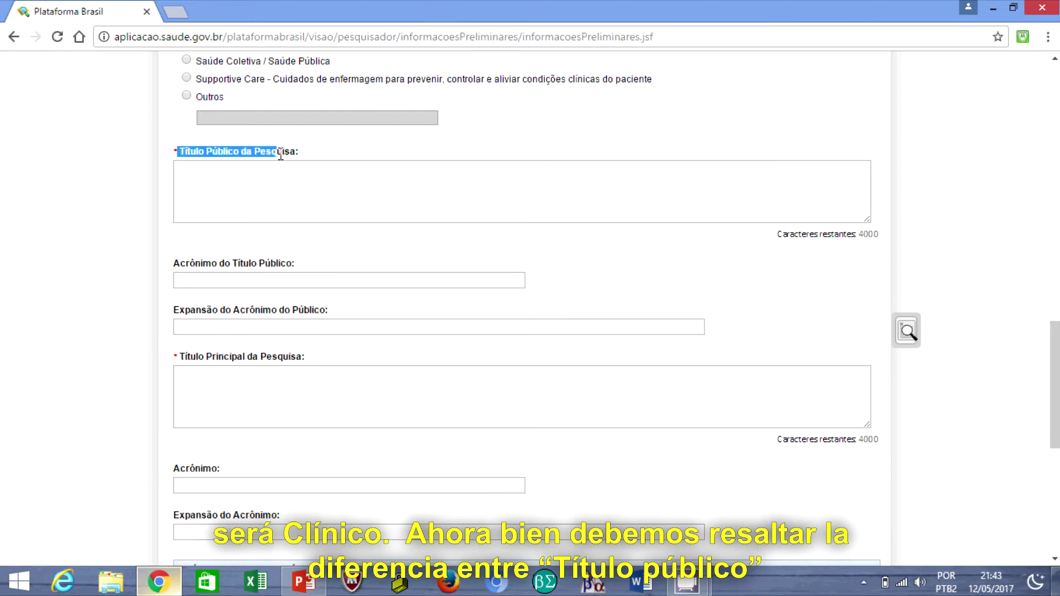
{"action": "left_click", "coordinate": [311, 152]}
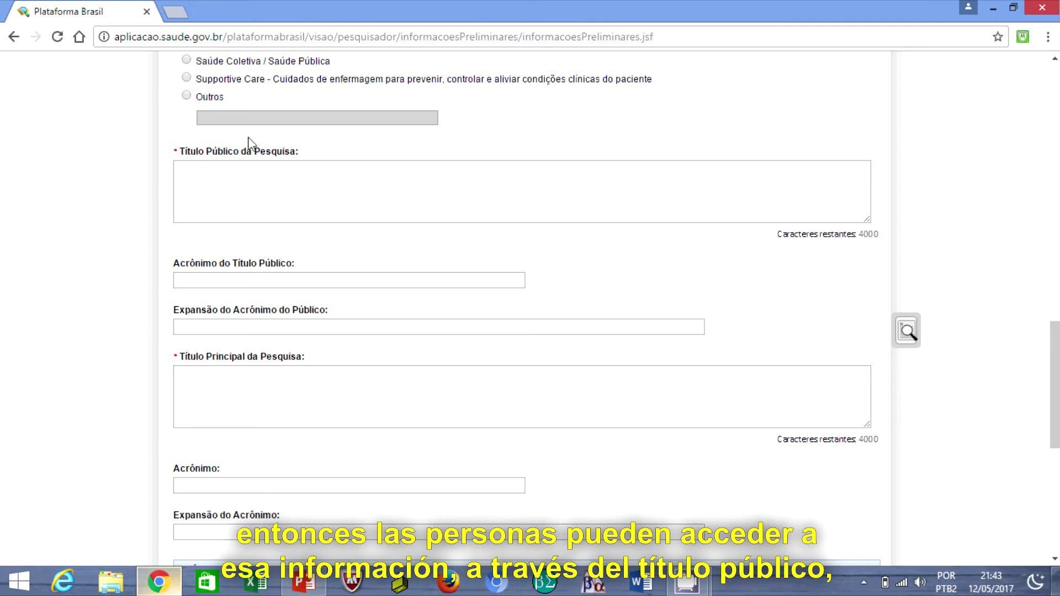
{"action": "left_click", "coordinate": [227, 393]}
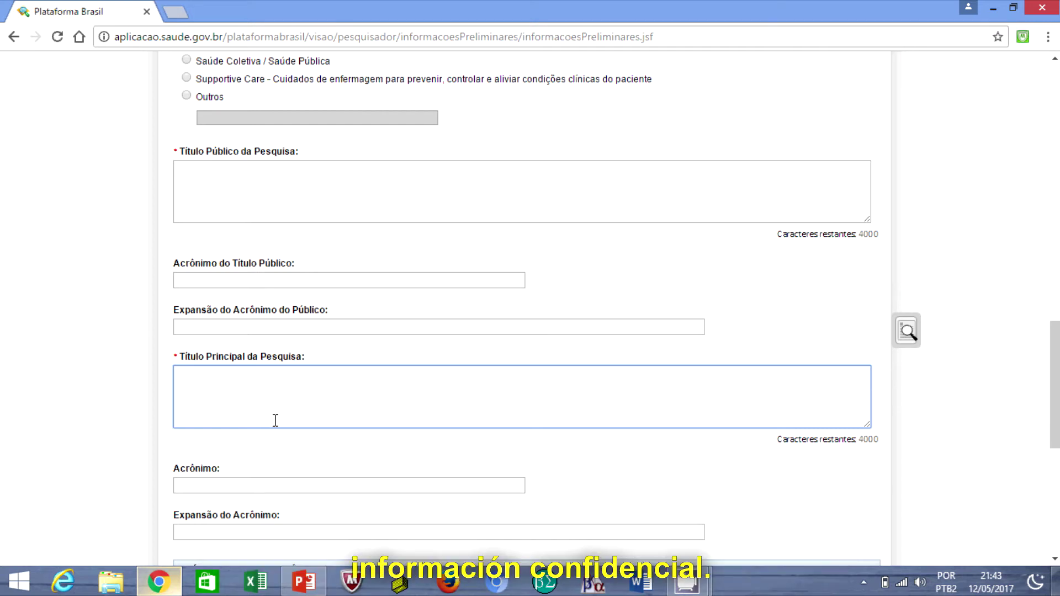
{"action": "left_click", "coordinate": [285, 175]}
{"action": "type", "text": "Titulo geral onde "}
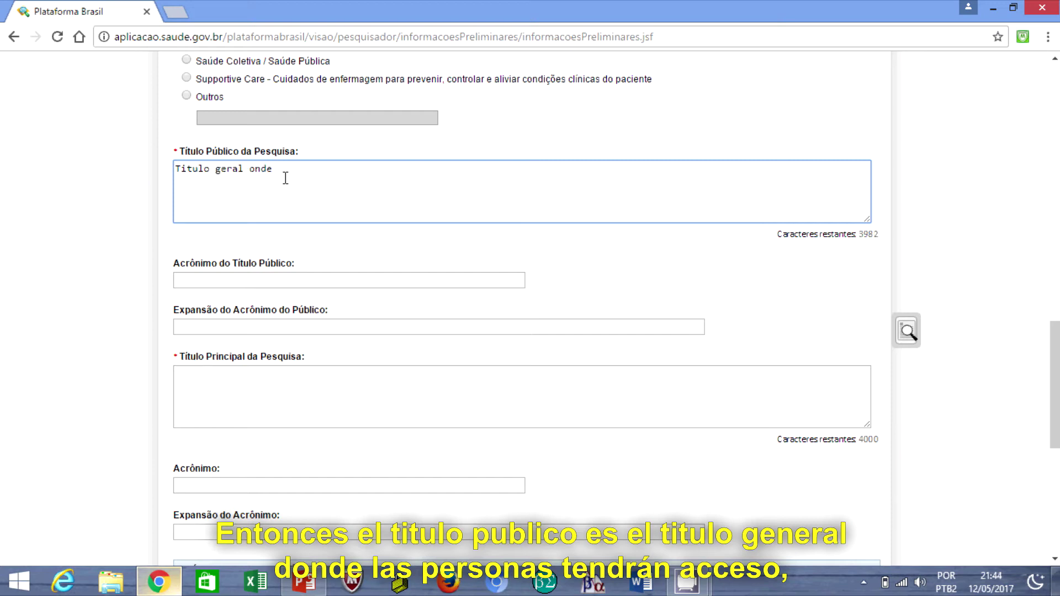
{"action": "type", "text": "as pessoas terão acesso"}
- Enter "Titulo restrito, contendo informações sigilosas como patente" as the main title of the research
{"action": "left_click", "coordinate": [284, 387]}
{"action": "type", "text": "Titulo re"}
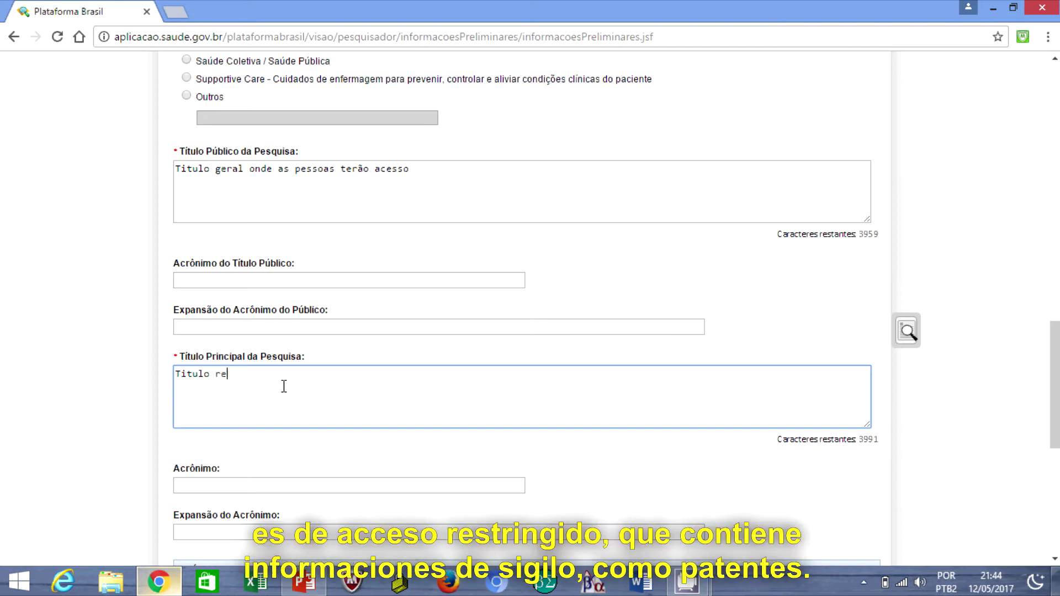
{"action": "type", "text": "strito, contendo informações sigilo"}
{"action": "type", "text": "sas como "}
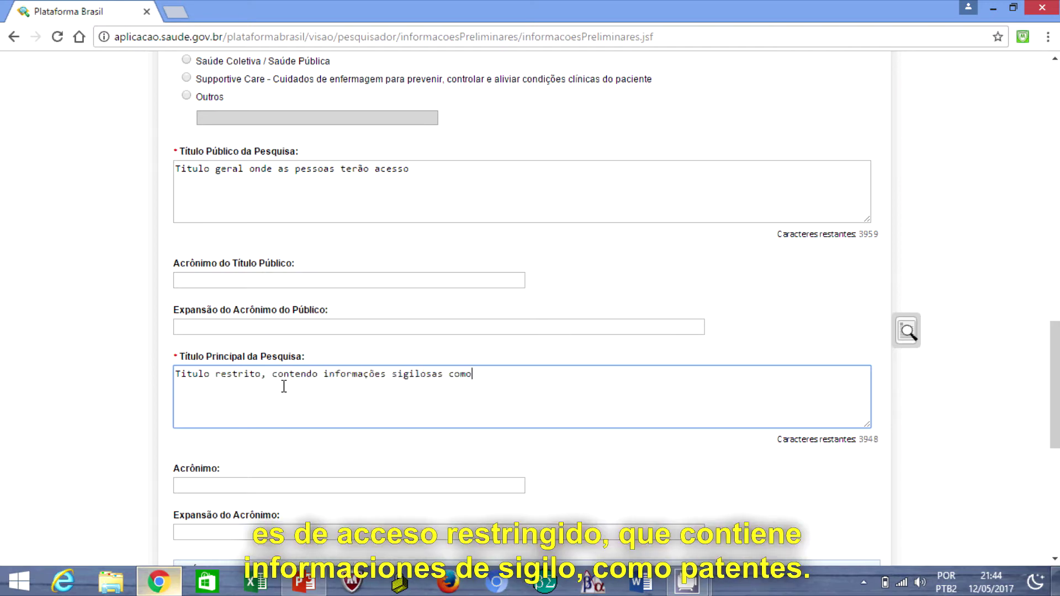
{"action": "type", "text": "patente"}
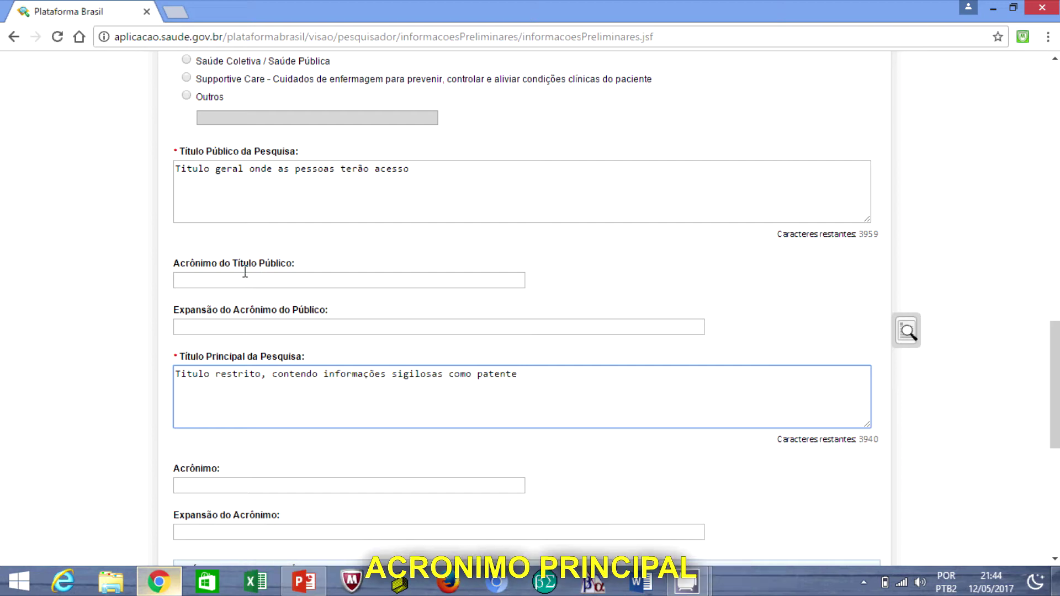
- Set the public title's acronym to FUNPA and its expansion to "Fundação do Pará"
{"action": "left_click", "coordinate": [253, 279]}
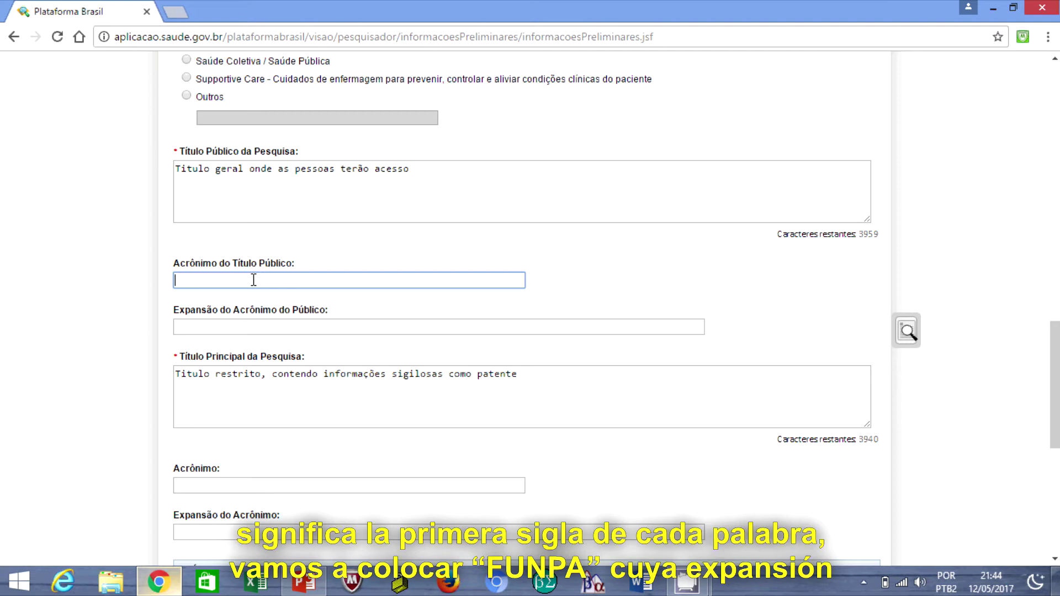
{"action": "type", "text": "FUN"}
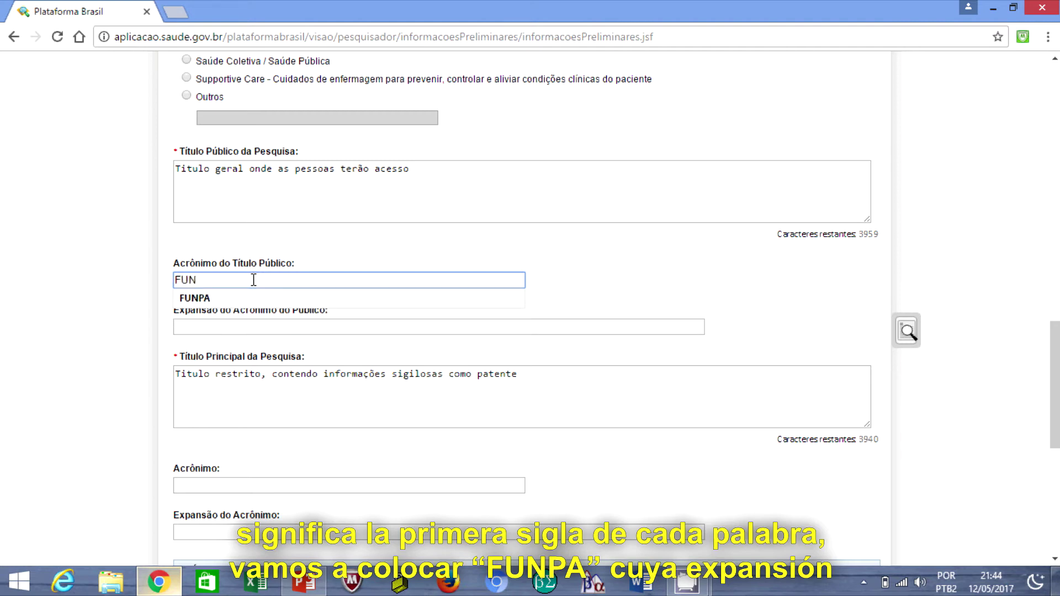
{"action": "key", "text": "Down"}
{"action": "key", "text": "Return"}
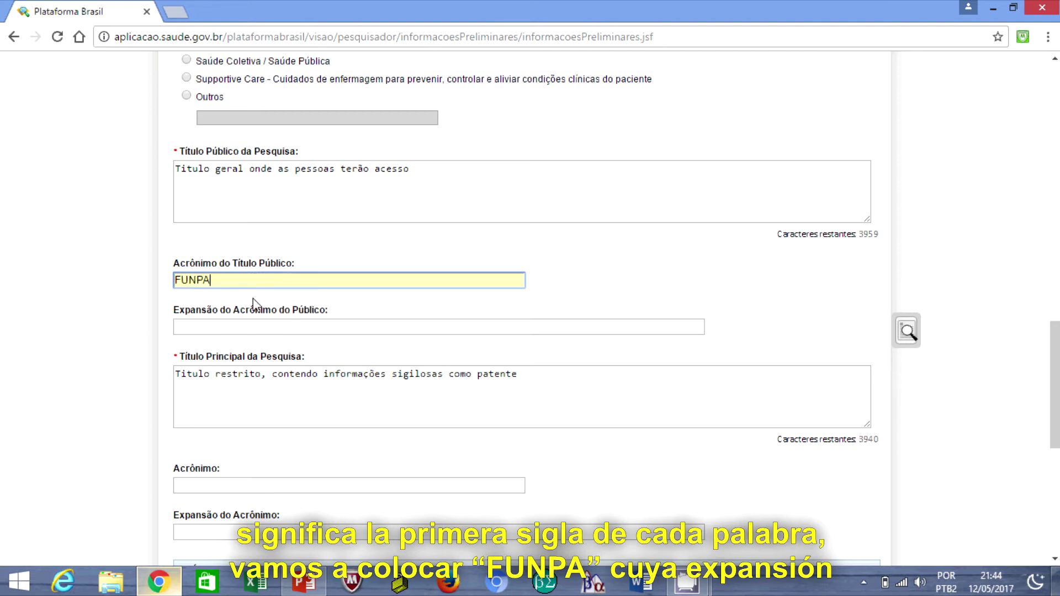
{"action": "left_click", "coordinate": [255, 328]}
{"action": "type", "text": "Fundação do Pará"}
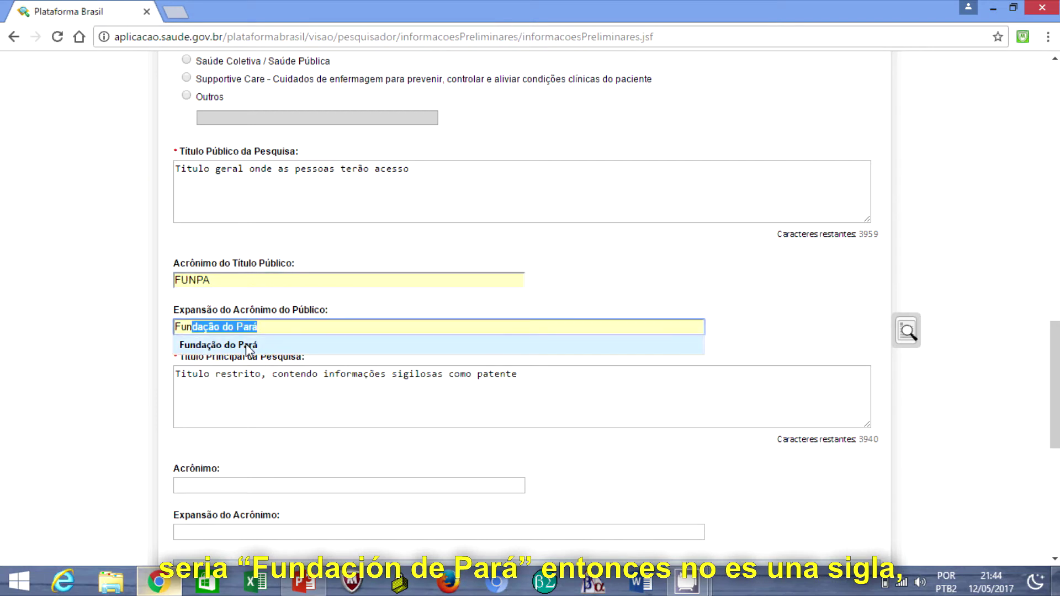
{"action": "left_click", "coordinate": [248, 347]}
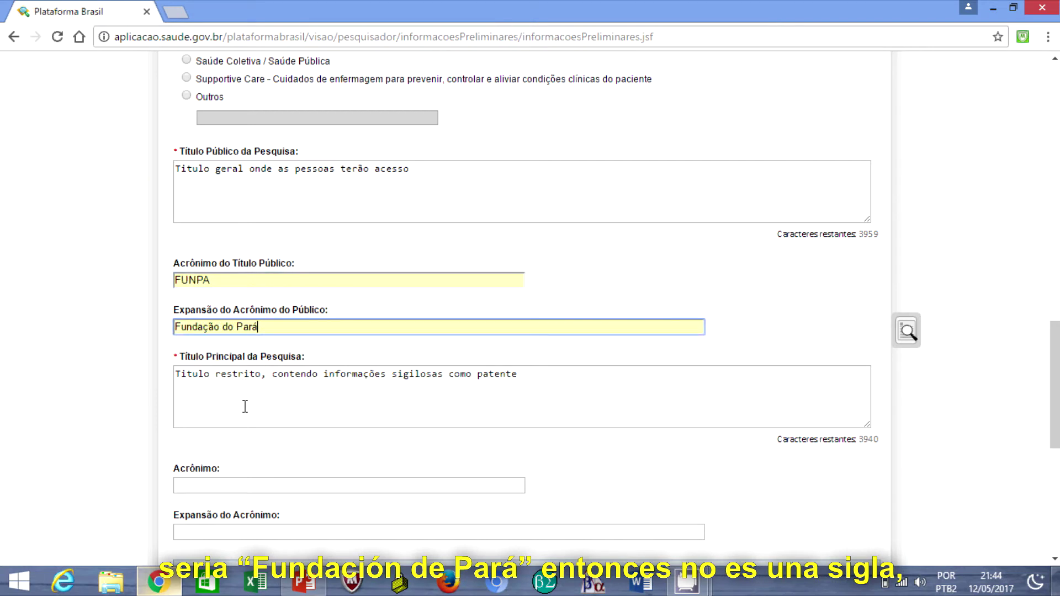
- Set the main title's acronym to FUNPA and its expansion to "Fundação do Pará"
{"action": "left_click", "coordinate": [231, 486]}
{"action": "type", "text": "f"}
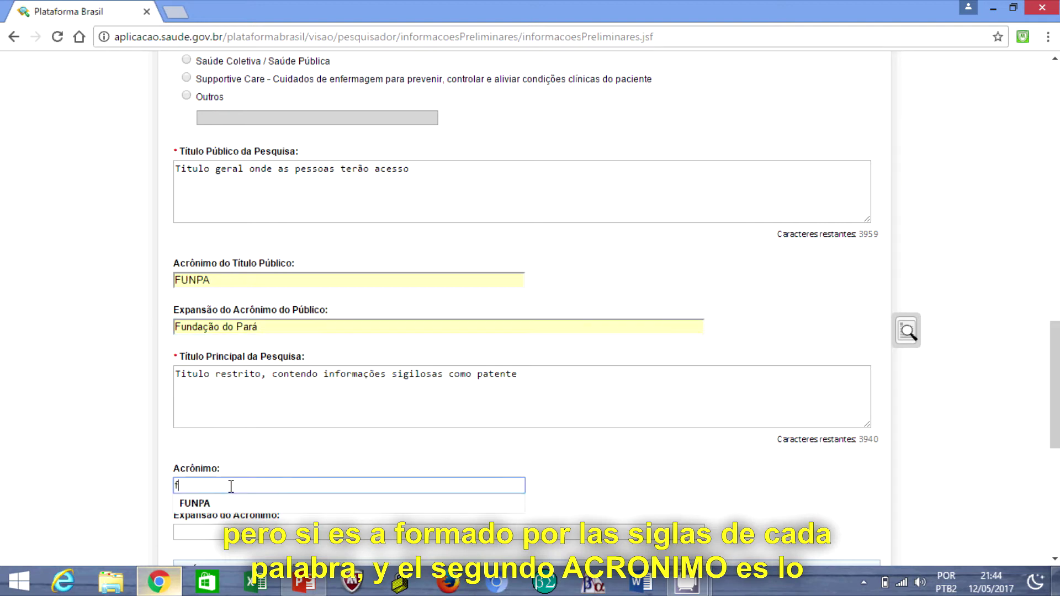
{"action": "left_click", "coordinate": [232, 506]}
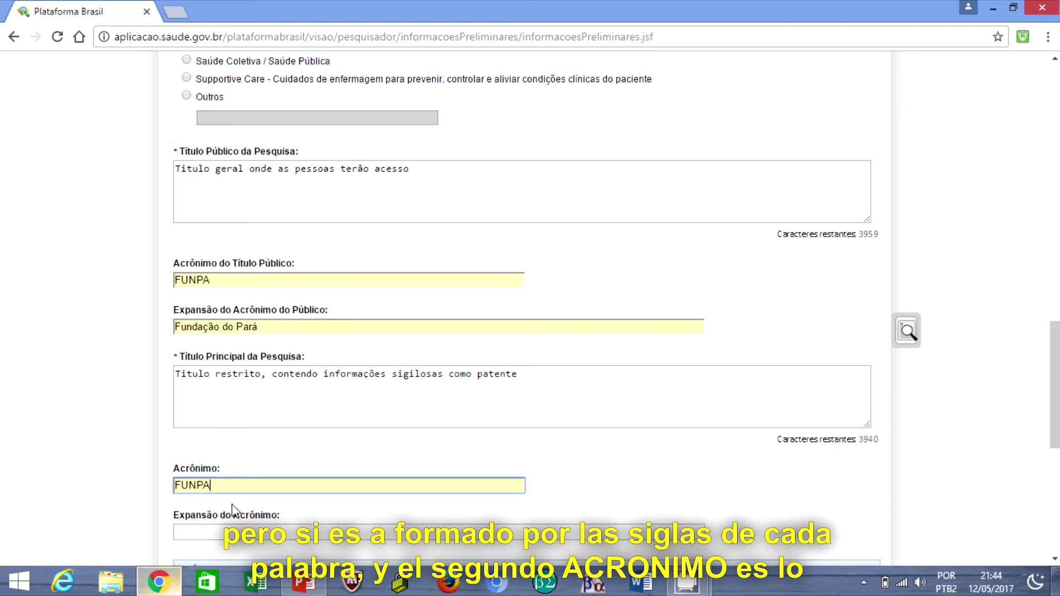
{"action": "left_click", "coordinate": [234, 539]}
{"action": "type", "text": "f"}
{"action": "left_click", "coordinate": [200, 551]}
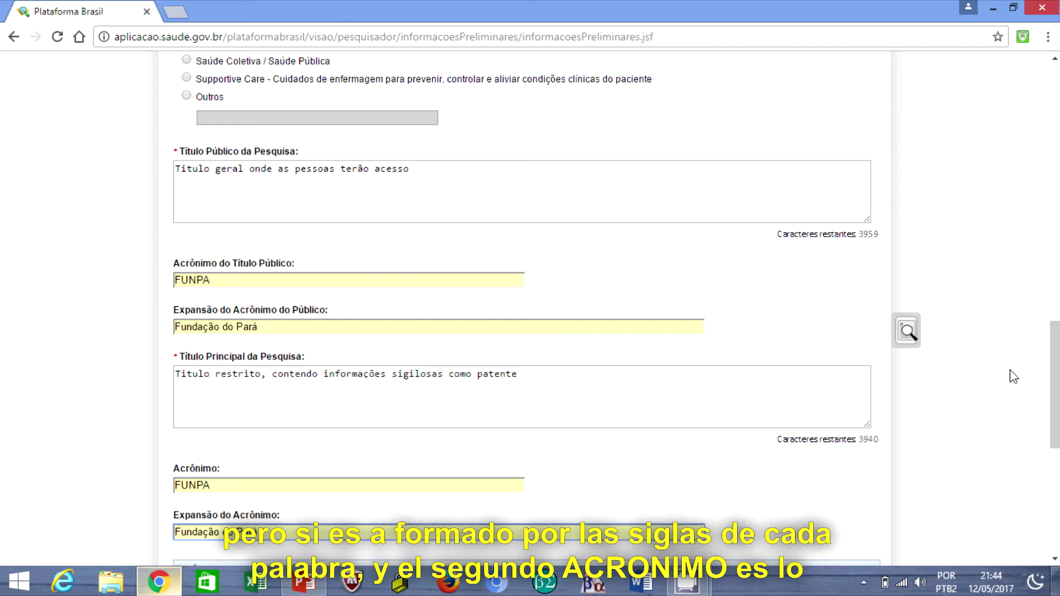
{"action": "left_click_drag", "start_coordinate": [1056, 376], "coordinate": [1058, 443]}
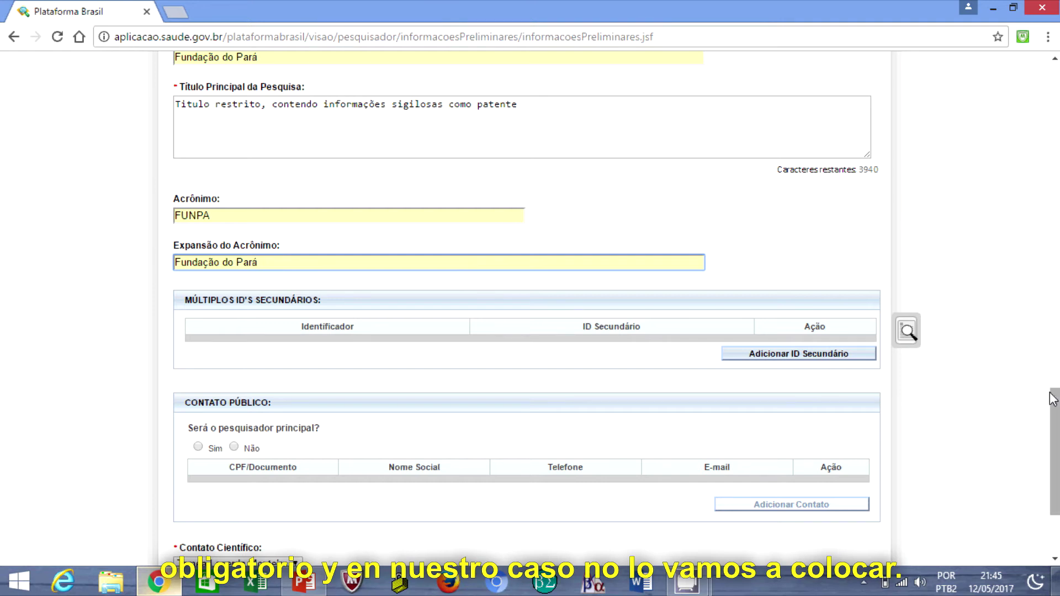
- Designate the principal researcher as the public contact and check the available choices for the scientific contact
{"action": "scroll", "coordinate": [608, 267], "scroll_direction": "down", "scroll_amount": 3}
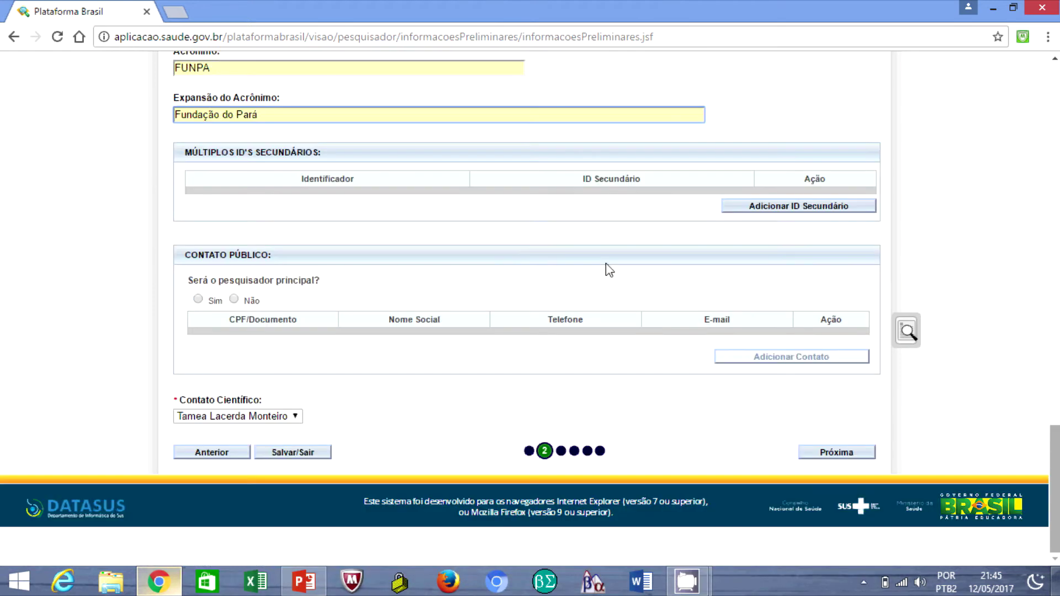
{"action": "left_click", "coordinate": [198, 300]}
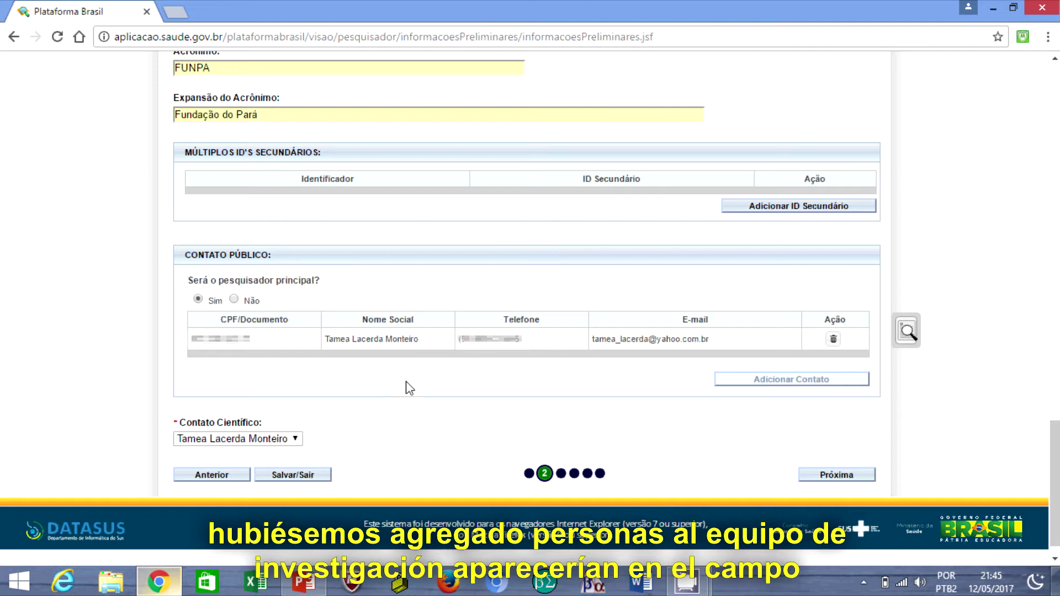
{"action": "left_click", "coordinate": [300, 441]}
{"action": "left_click", "coordinate": [299, 441]}
{"action": "left_click", "coordinate": [300, 440]}
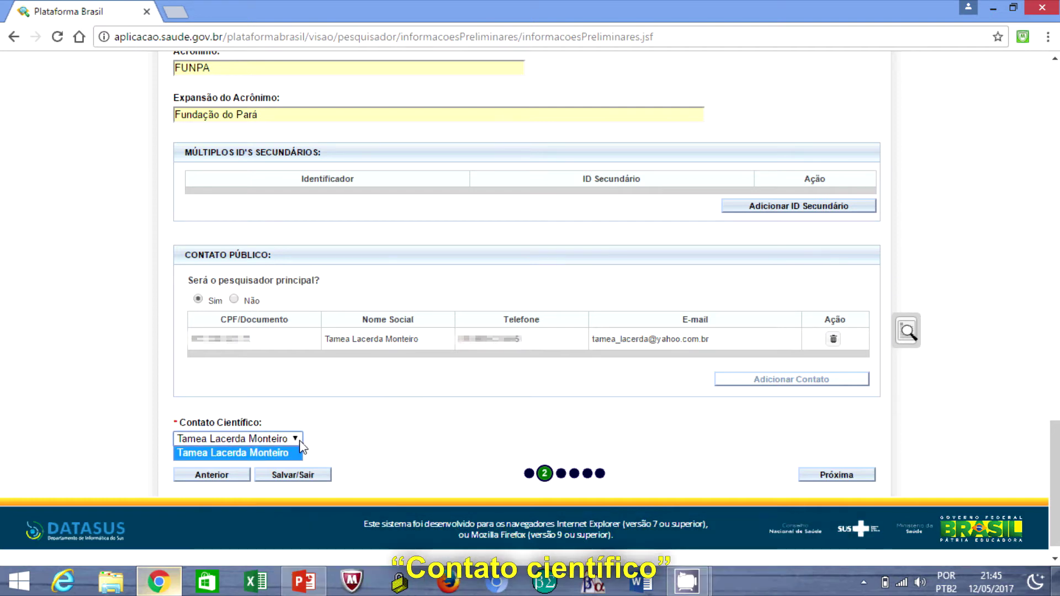
{"action": "left_click", "coordinate": [300, 441]}
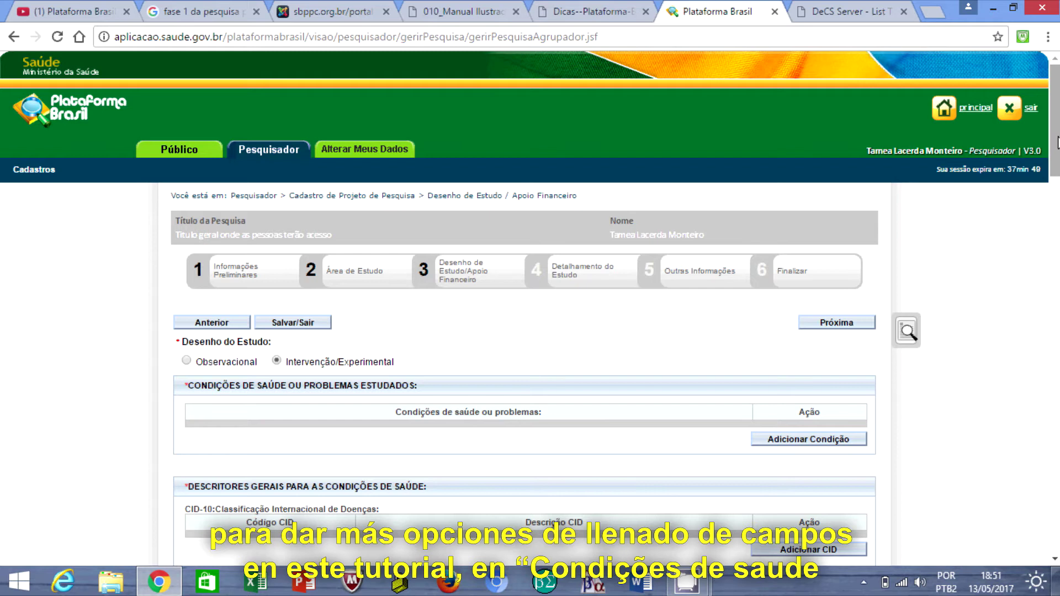
- Add "Cárie" to the health conditions or problems studied
{"action": "left_click_drag", "start_coordinate": [1059, 138], "coordinate": [1058, 187]}
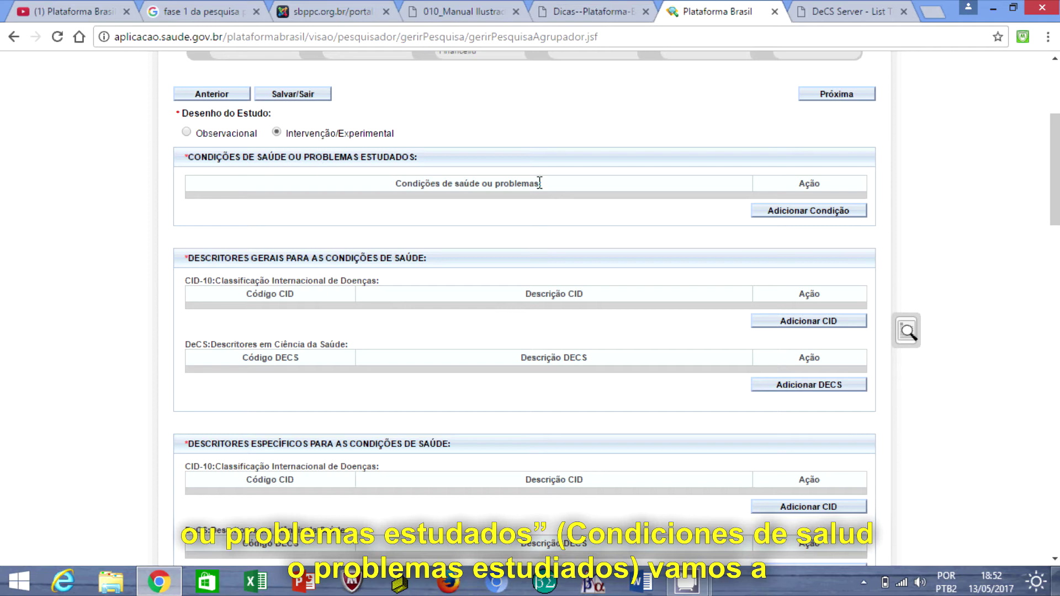
{"action": "left_click", "coordinate": [766, 217]}
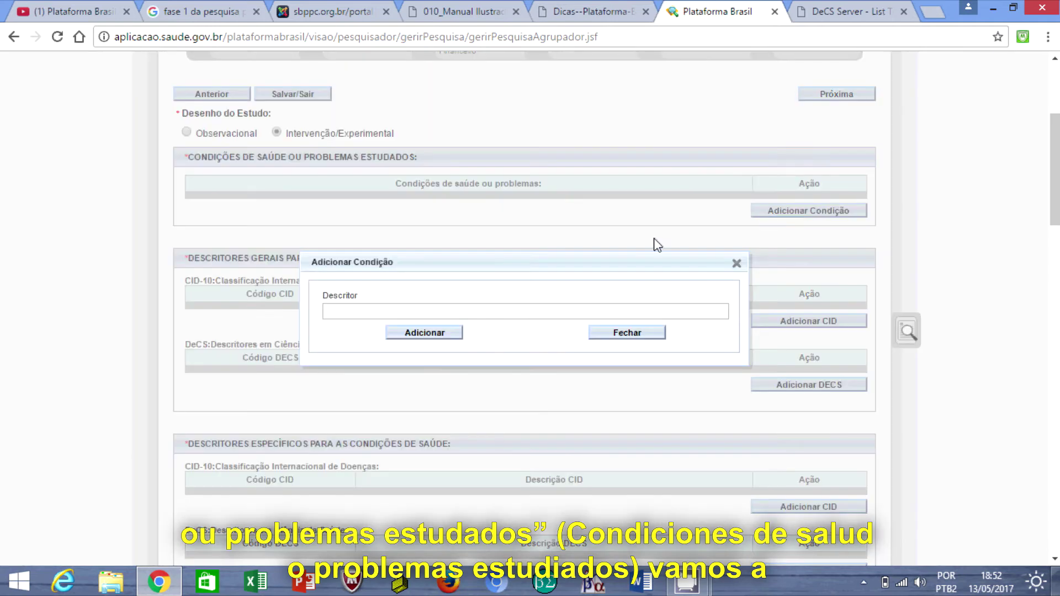
{"action": "left_click", "coordinate": [558, 312]}
{"action": "type", "text": "cá"}
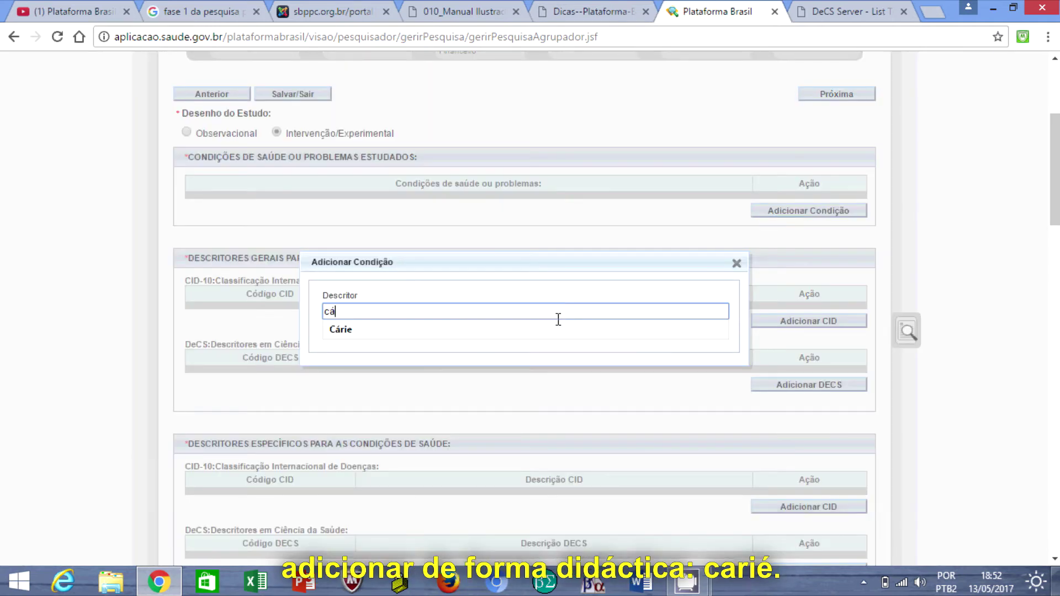
{"action": "left_click", "coordinate": [558, 332]}
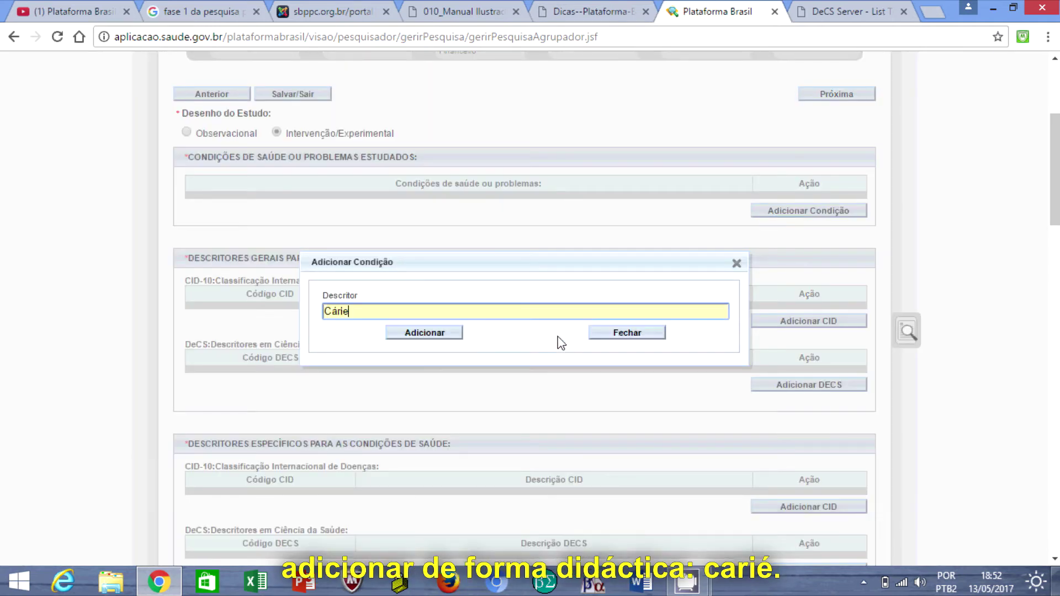
{"action": "left_click", "coordinate": [439, 334]}
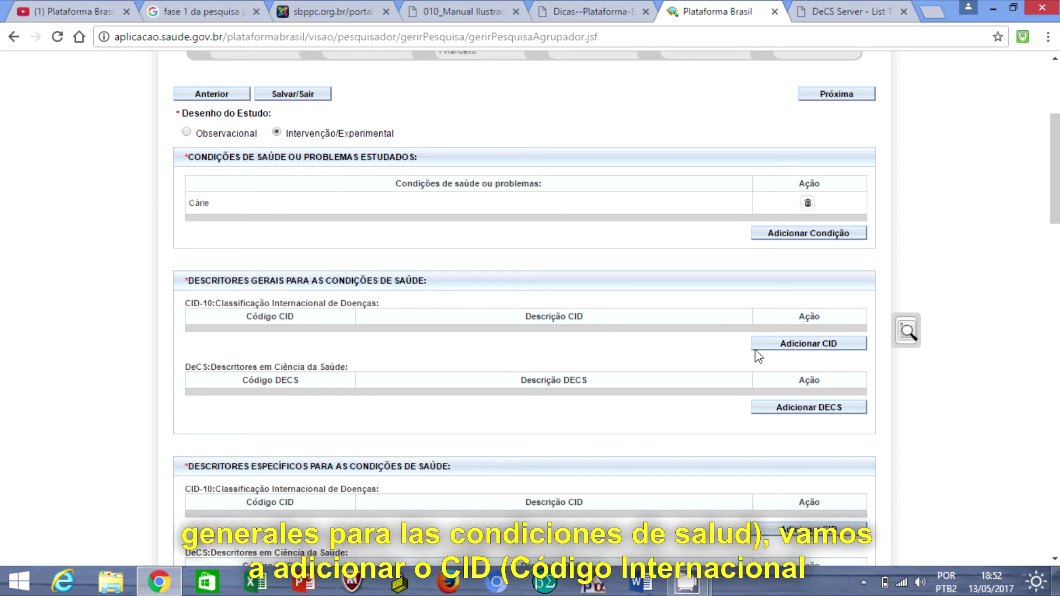
- Search the CID-10 descriptions for "Cárie" and add K02 "Carie dentaria" to the general health condition descriptors
{"action": "left_click", "coordinate": [795, 347]}
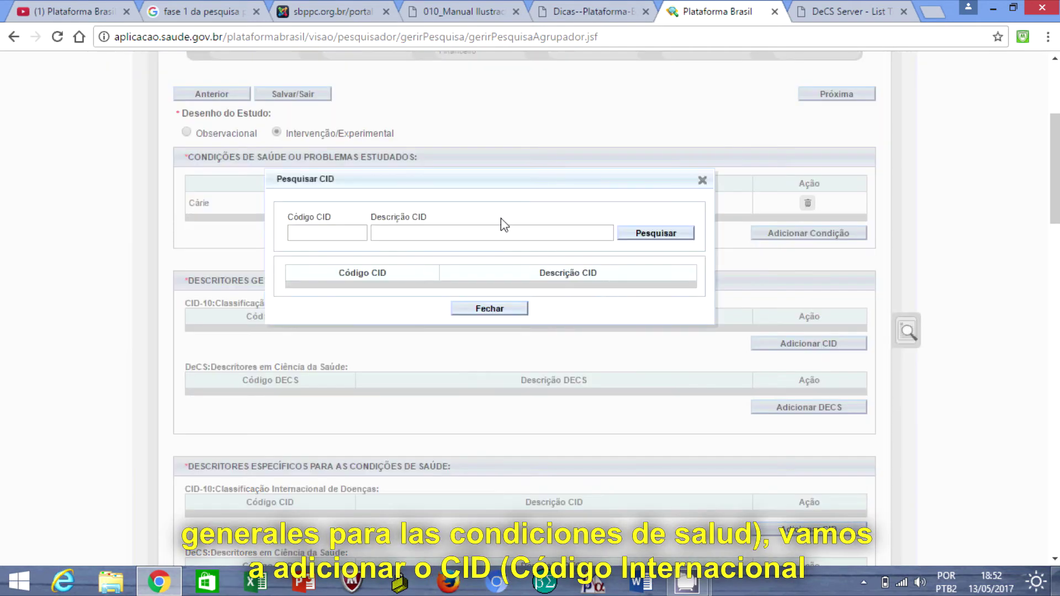
{"action": "left_click", "coordinate": [504, 235]}
{"action": "type", "text": "c"}
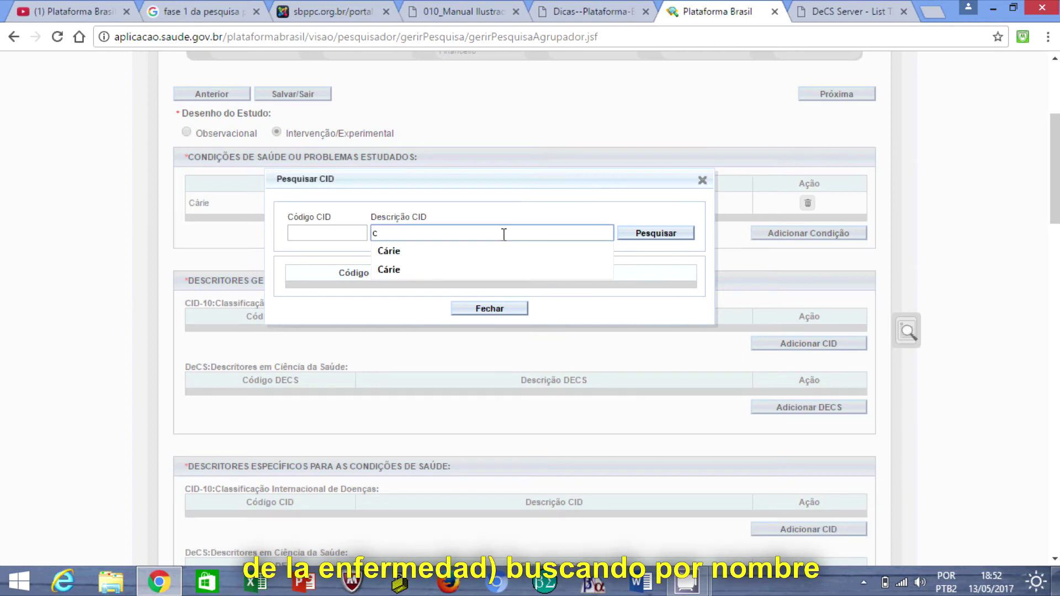
{"action": "left_click", "coordinate": [502, 250]}
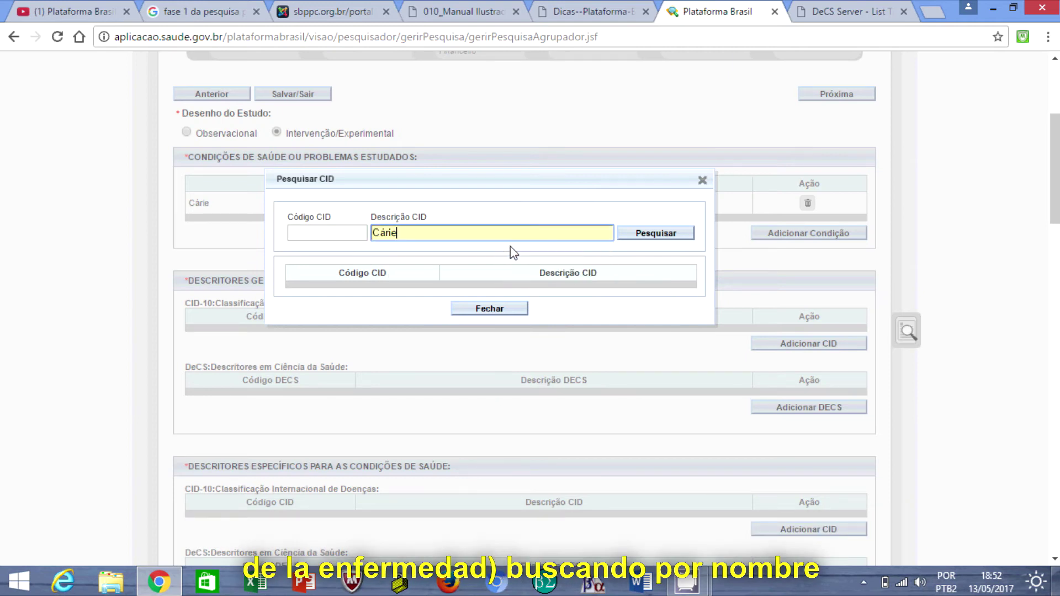
{"action": "left_click", "coordinate": [633, 234]}
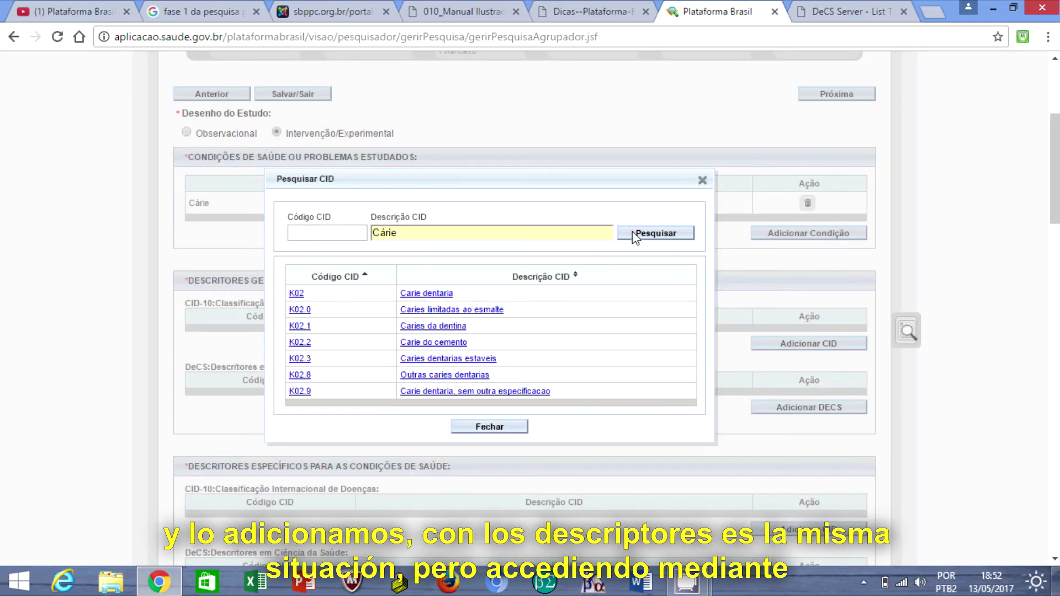
{"action": "left_click", "coordinate": [421, 294]}
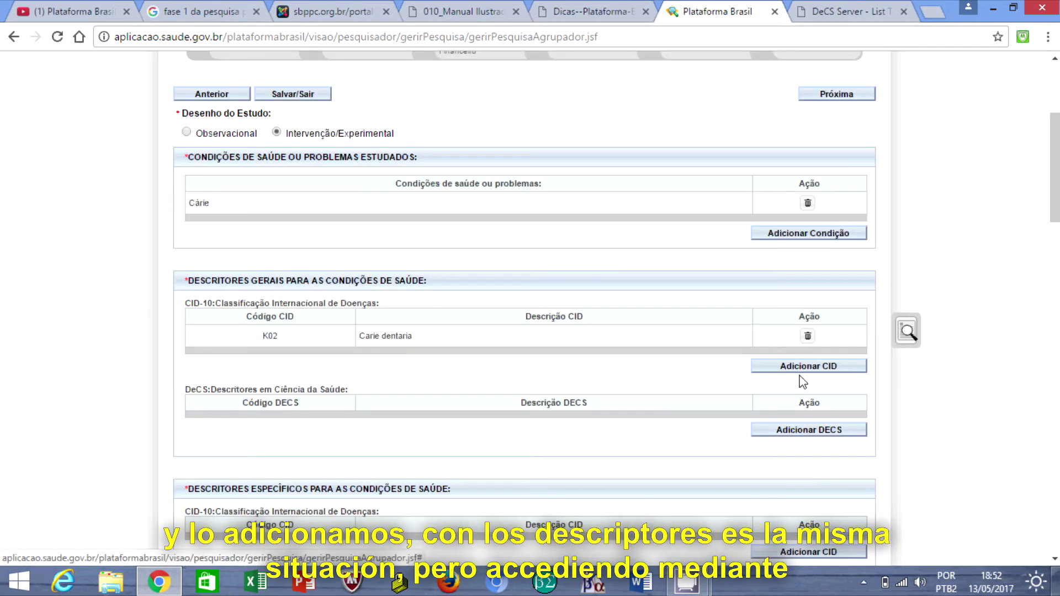
- Try to add a general DeCS descriptor using only the description "cárie dentária", without a code
{"action": "left_click_drag", "start_coordinate": [1058, 208], "coordinate": [1057, 250]}
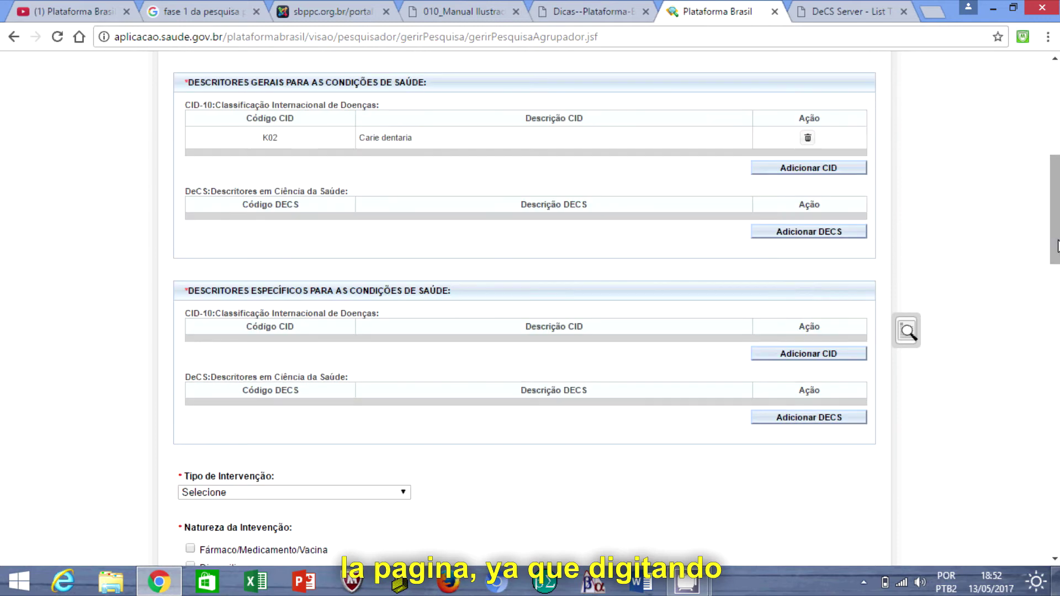
{"action": "left_click", "coordinate": [809, 232]}
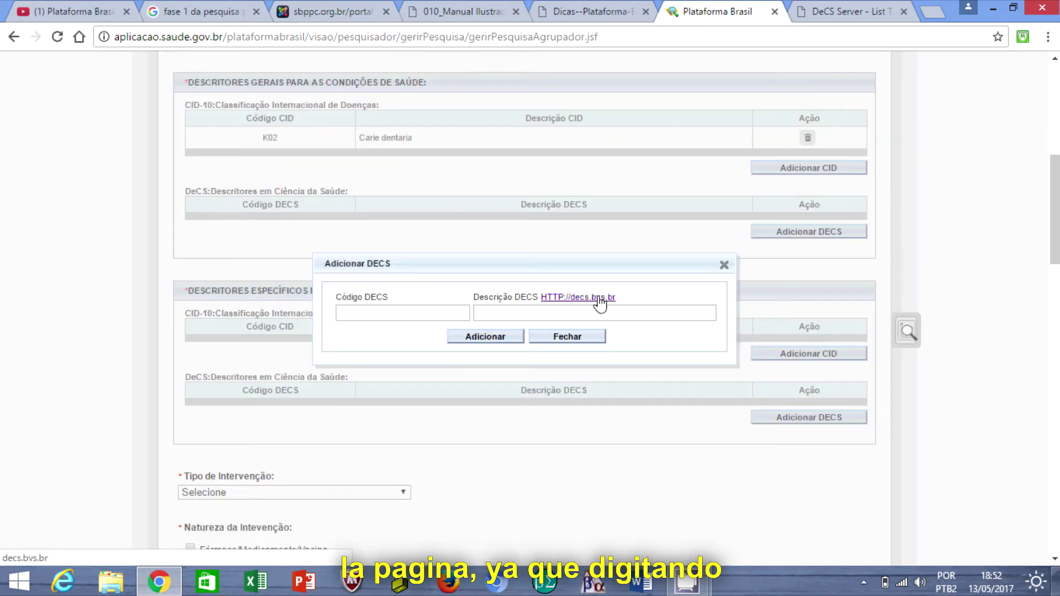
{"action": "left_click", "coordinate": [499, 314]}
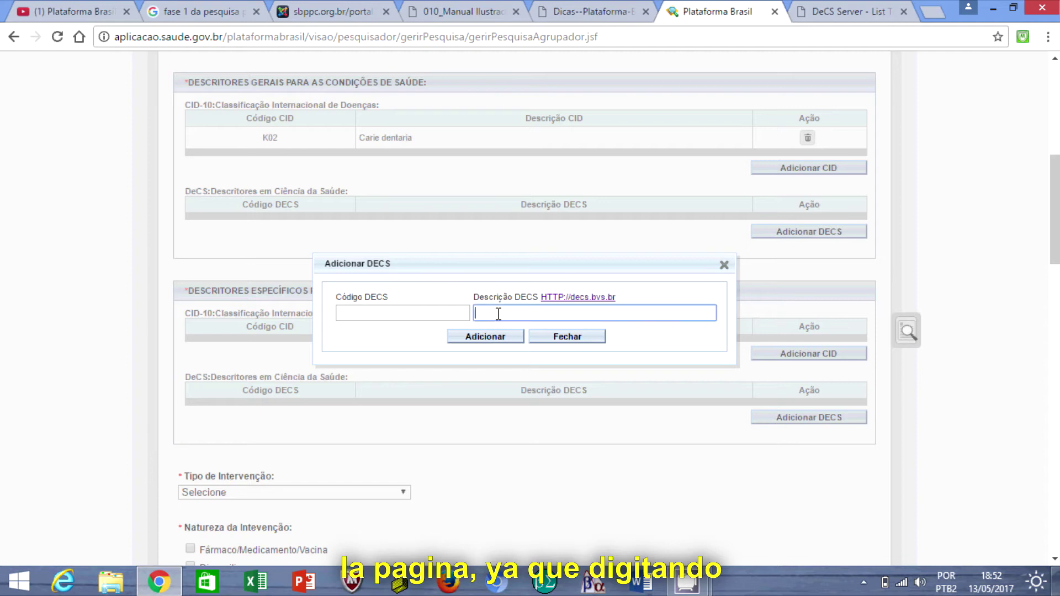
{"action": "type", "text": "cári"}
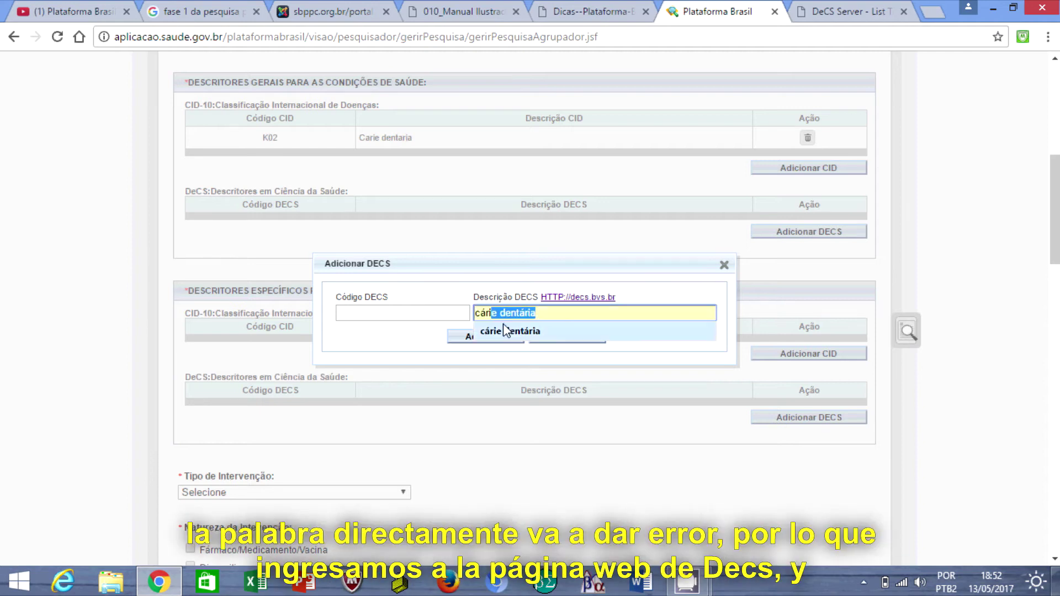
{"action": "left_click", "coordinate": [508, 334]}
{"action": "left_click", "coordinate": [497, 338]}
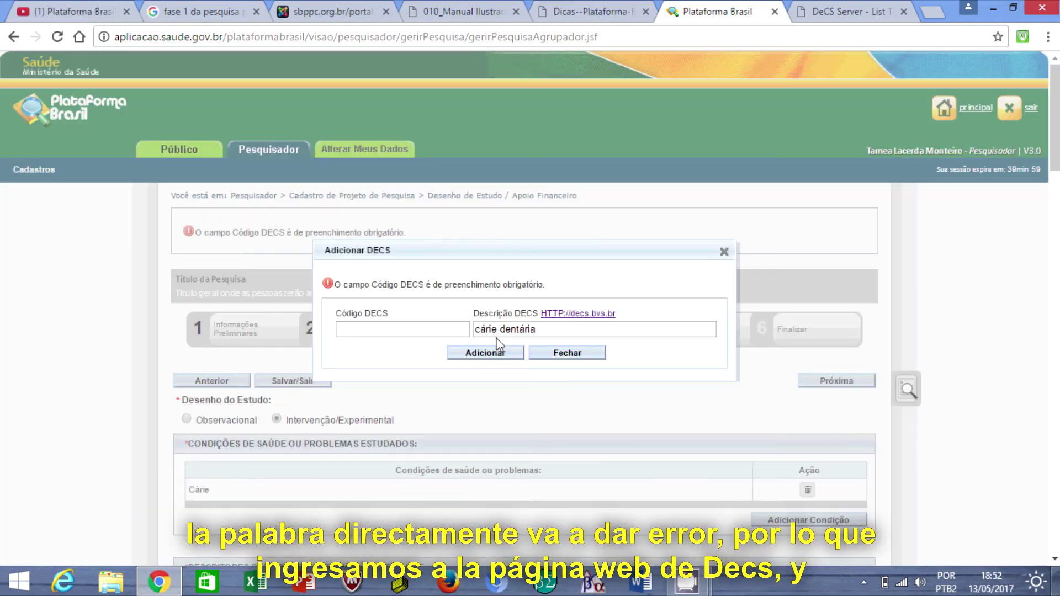
- Clear the description from the DeCS descriptor form
{"action": "left_click", "coordinate": [543, 329]}
{"action": "key", "text": "BackSpace"}
{"action": "key", "text": "BackSpace"}
{"action": "key", "text": "BackSpace"}
{"action": "key", "text": "BackSpace"}
{"action": "key", "text": "BackSpace"}
{"action": "key", "text": "BackSpace"}
{"action": "key", "text": "BackSpace"}
{"action": "key", "text": "BackSpace"}
{"action": "key", "text": "BackSpace"}
{"action": "key", "text": "BackSpace"}
{"action": "key", "text": "BackSpace"}
{"action": "key", "text": "BackSpace"}
{"action": "key", "text": "BackSpace"}
{"action": "key", "text": "BackSpace"}
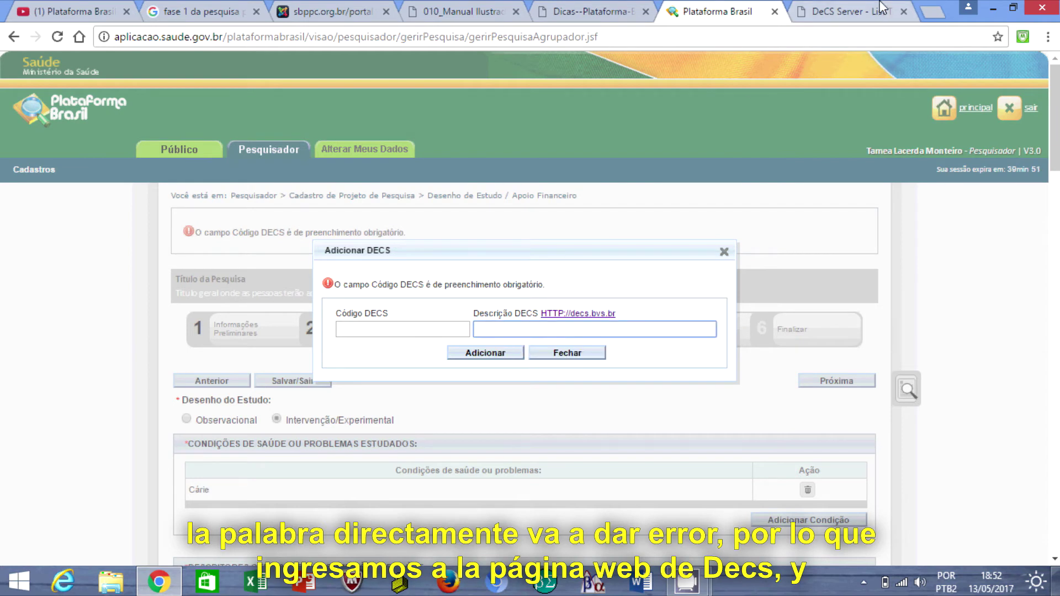
- Close the old DeCS results page, reopen decs.bvs.br from the descriptor form and look up "cárie dentária" by word
{"action": "left_click", "coordinate": [861, 11]}
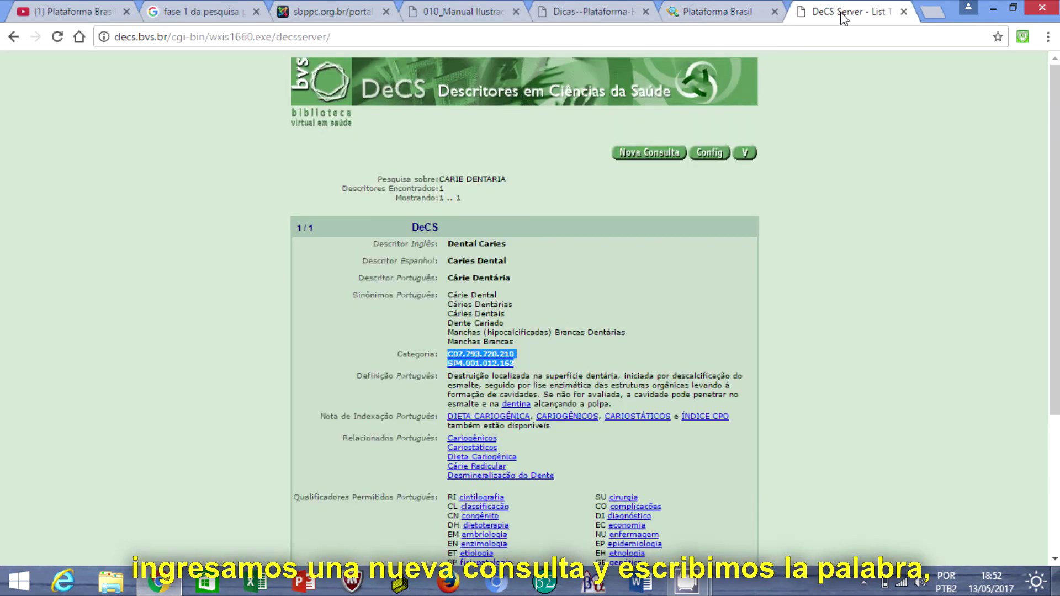
{"action": "left_click", "coordinate": [904, 11]}
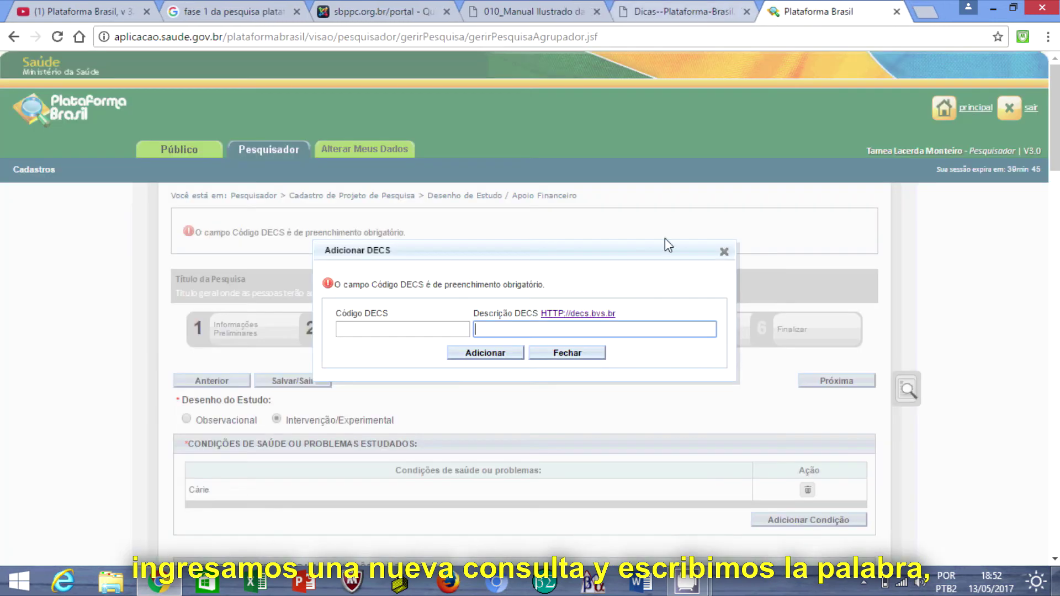
{"action": "left_click", "coordinate": [571, 314]}
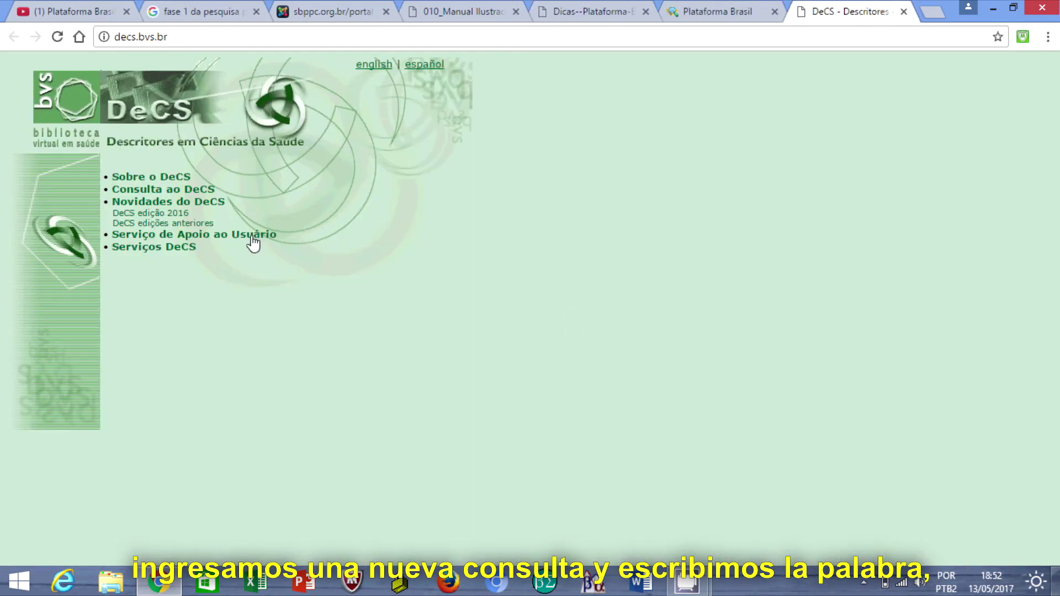
{"action": "left_click", "coordinate": [176, 192]}
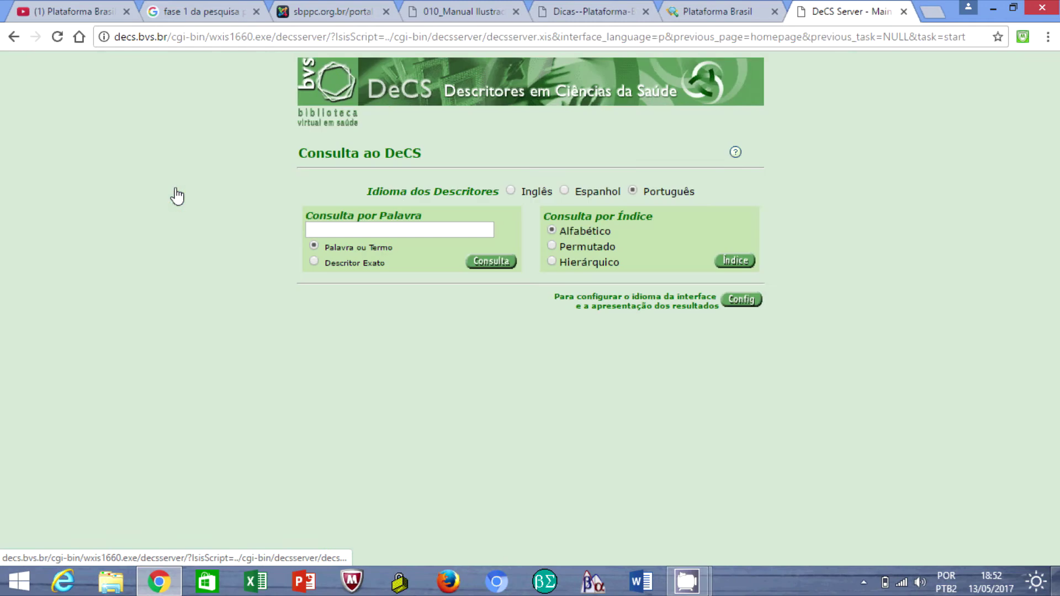
{"action": "left_click", "coordinate": [421, 229]}
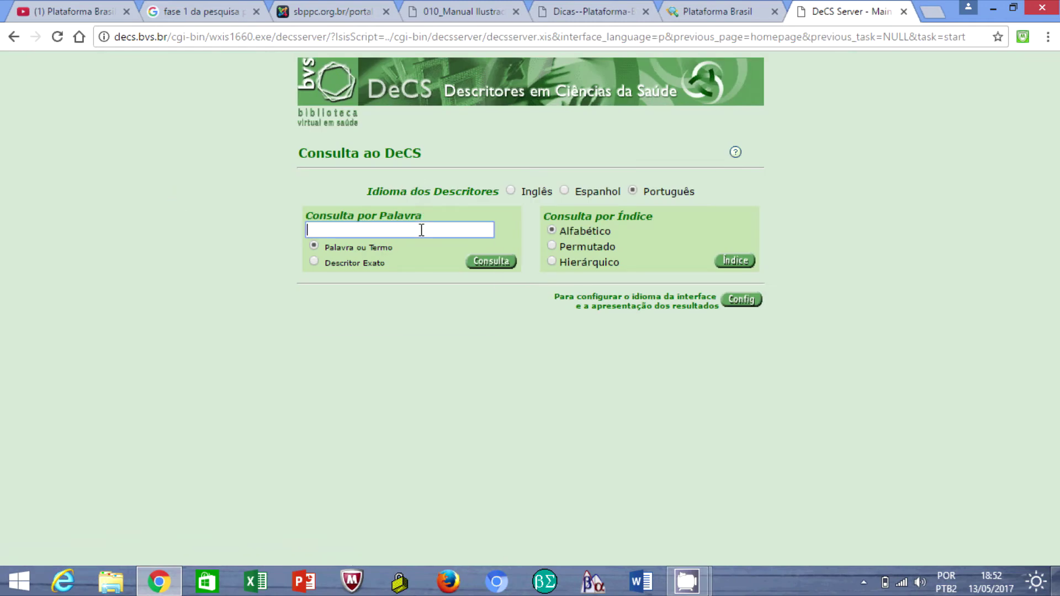
{"action": "type", "text": "cá"}
{"action": "left_click", "coordinate": [429, 255]}
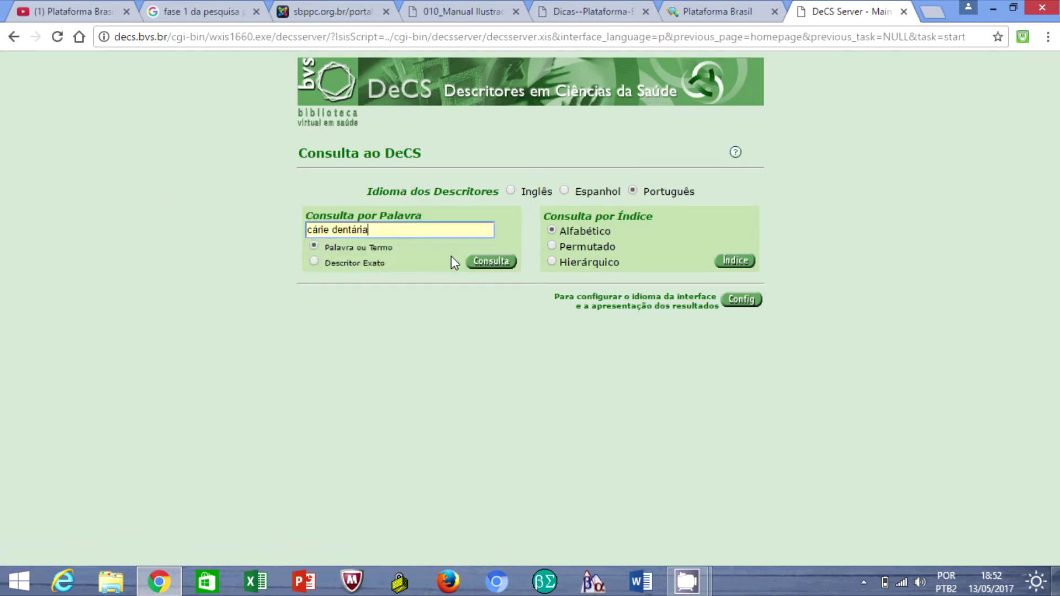
{"action": "left_click", "coordinate": [492, 262]}
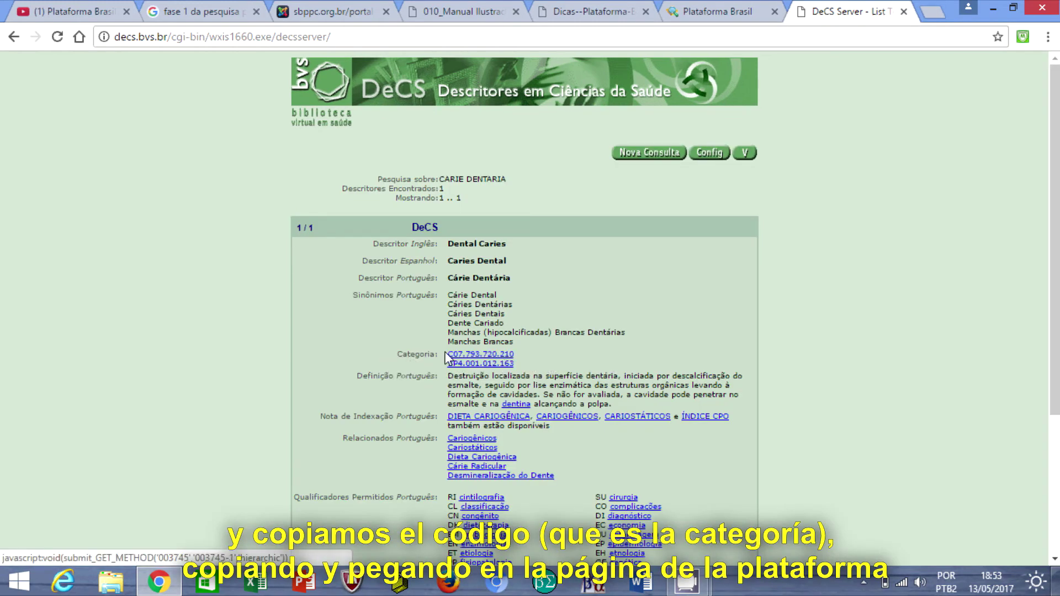
- Copy the category codes C07.793.720.210 and SP4.001.012.163 from the DeCS record into the descriptor's code on Plataforma Brasil
{"action": "left_click_drag", "start_coordinate": [446, 355], "coordinate": [523, 366]}
{"action": "key", "text": "ctrl+c"}
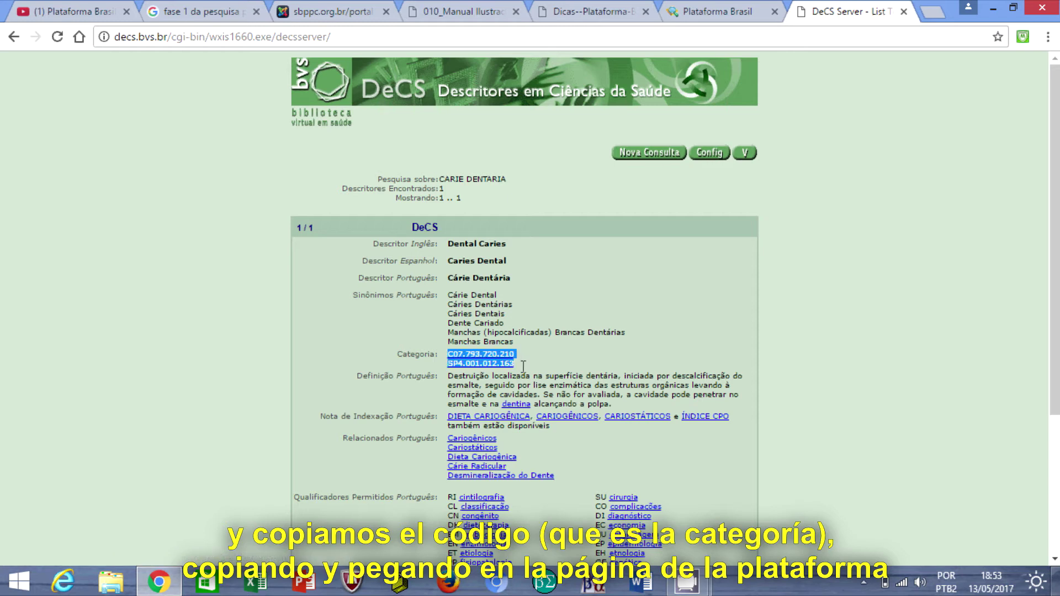
{"action": "left_click", "coordinate": [718, 11]}
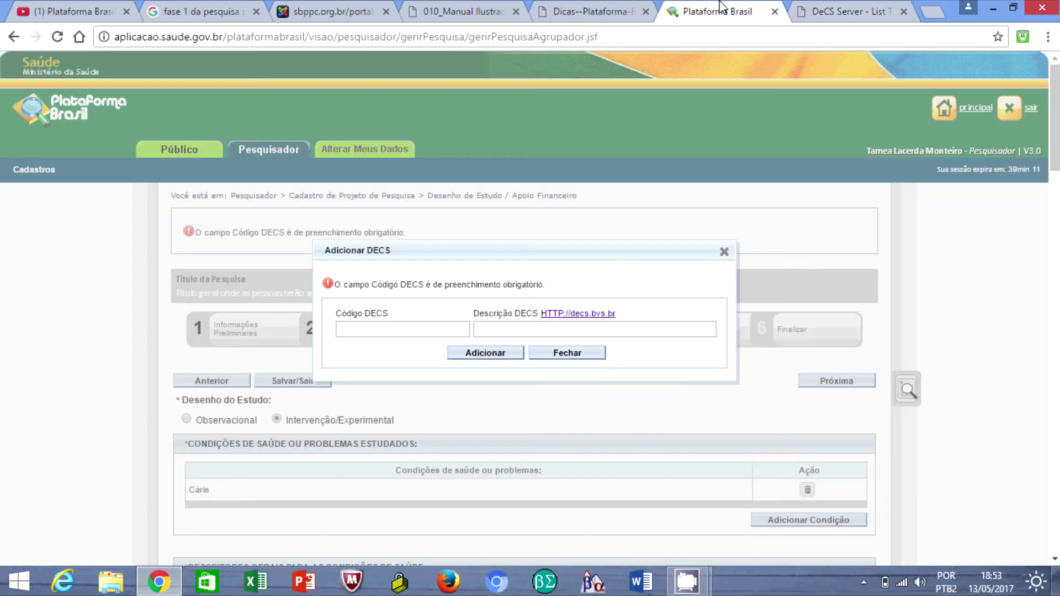
{"action": "left_click", "coordinate": [401, 332]}
{"action": "key", "text": "ctrl+v"}
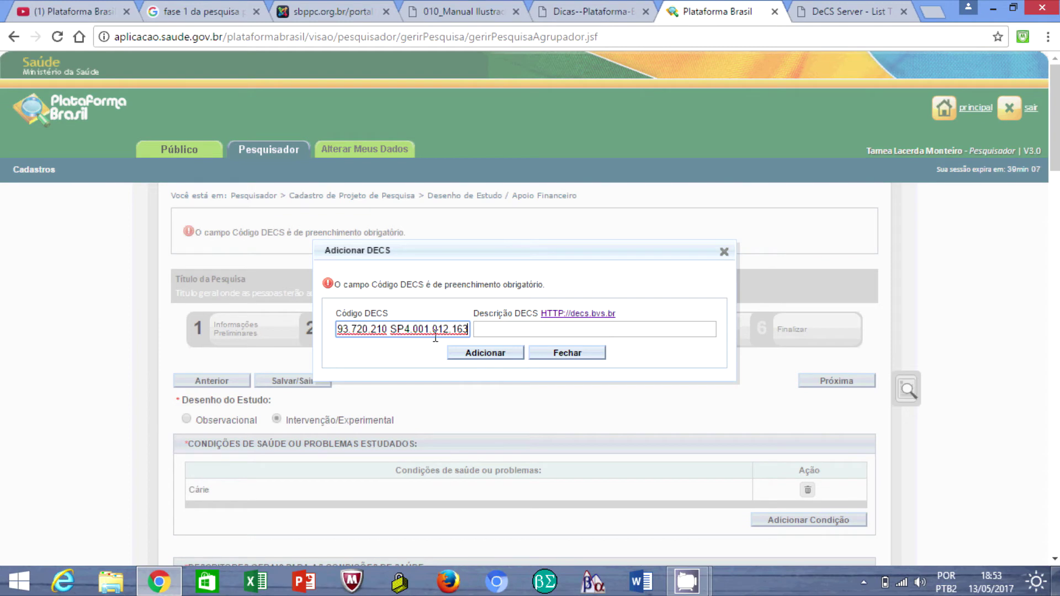
- Enter "cárie dentária" as the DeCS description and add the descriptor to the general health condition descriptors
{"action": "left_click", "coordinate": [514, 330]}
{"action": "type", "text": "cári"}
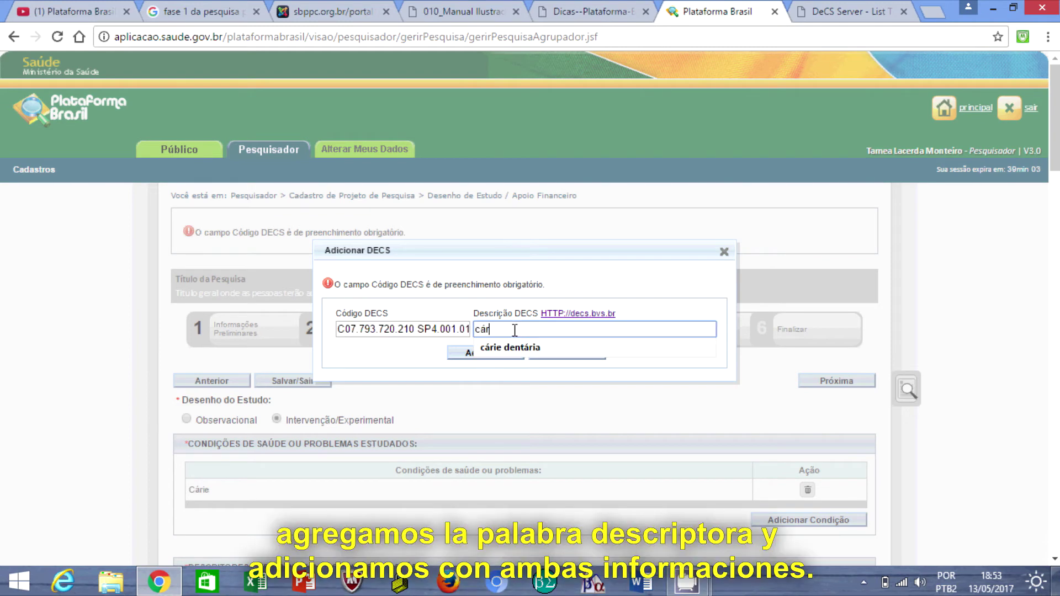
{"action": "left_click", "coordinate": [508, 348]}
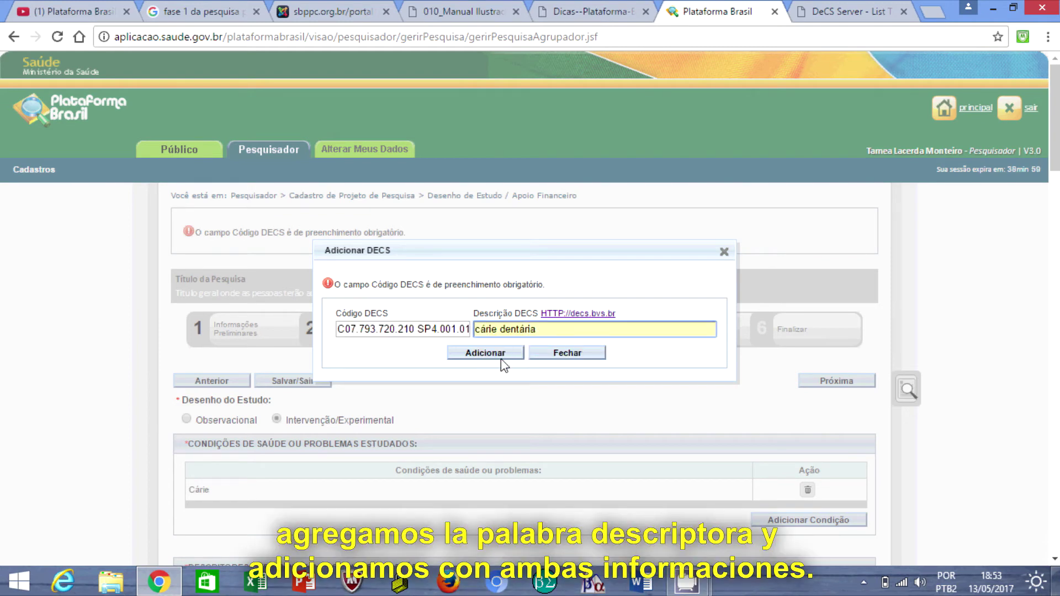
{"action": "left_click", "coordinate": [502, 353]}
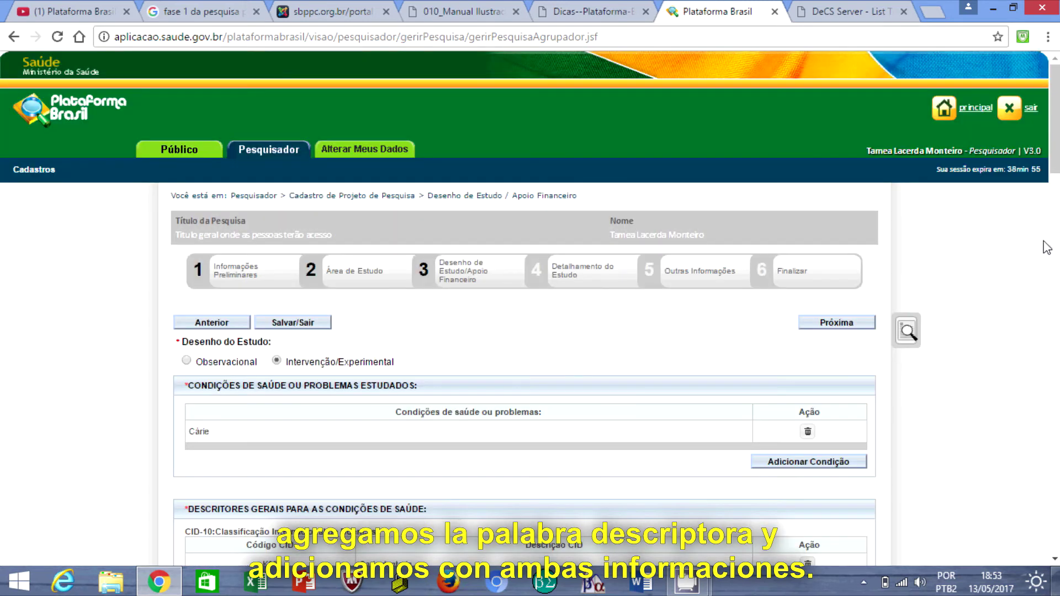
- Search the CID for "Cárie" and add K02 Carie dentaria to the specific health condition descriptors
{"action": "left_click_drag", "start_coordinate": [1056, 163], "coordinate": [1055, 273]}
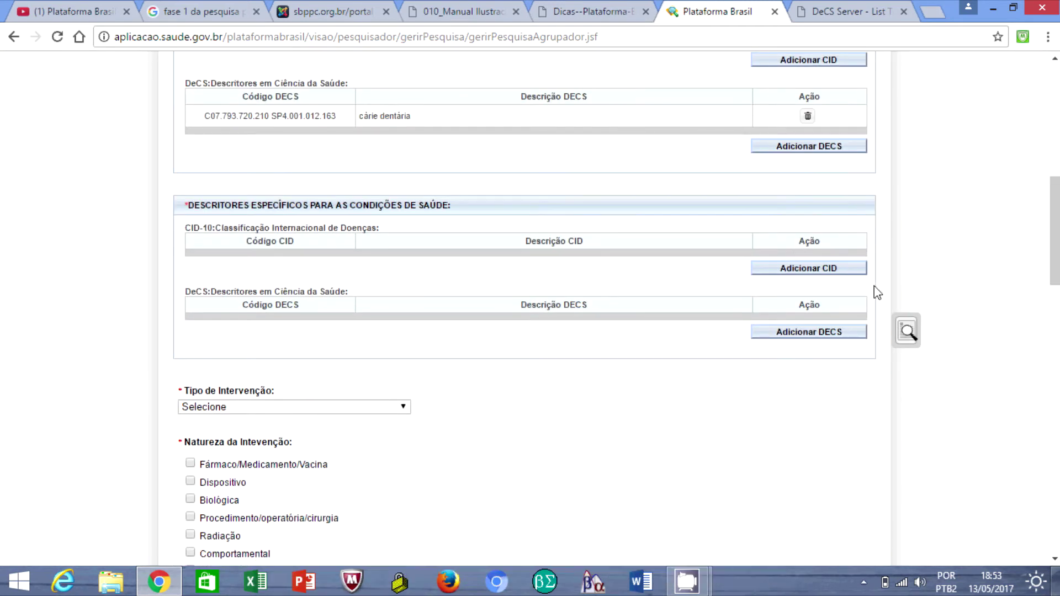
{"action": "left_click", "coordinate": [840, 270]}
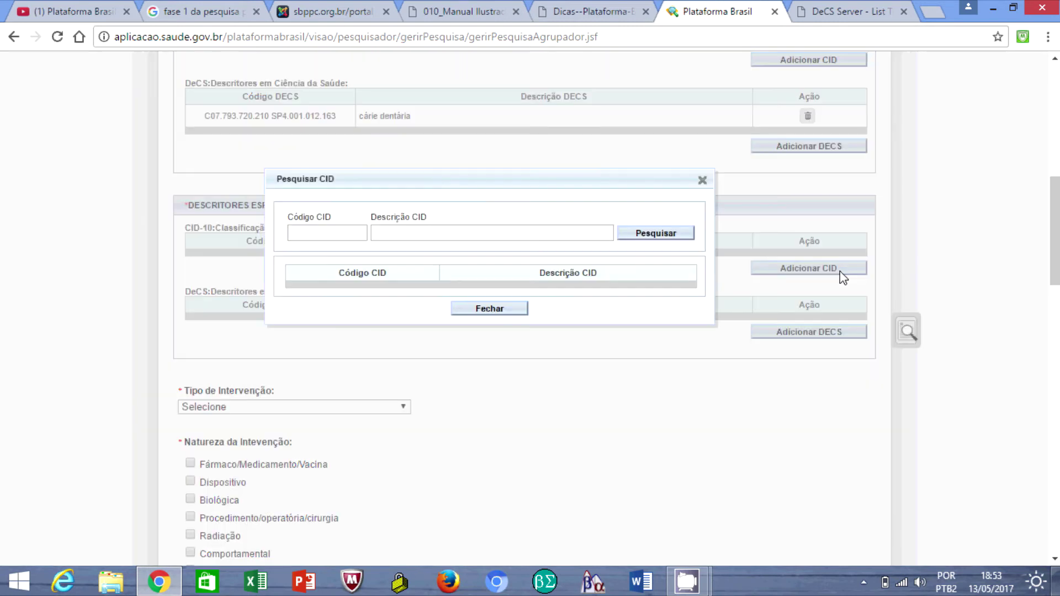
{"action": "left_click", "coordinate": [442, 236]}
{"action": "type", "text": "cárie"}
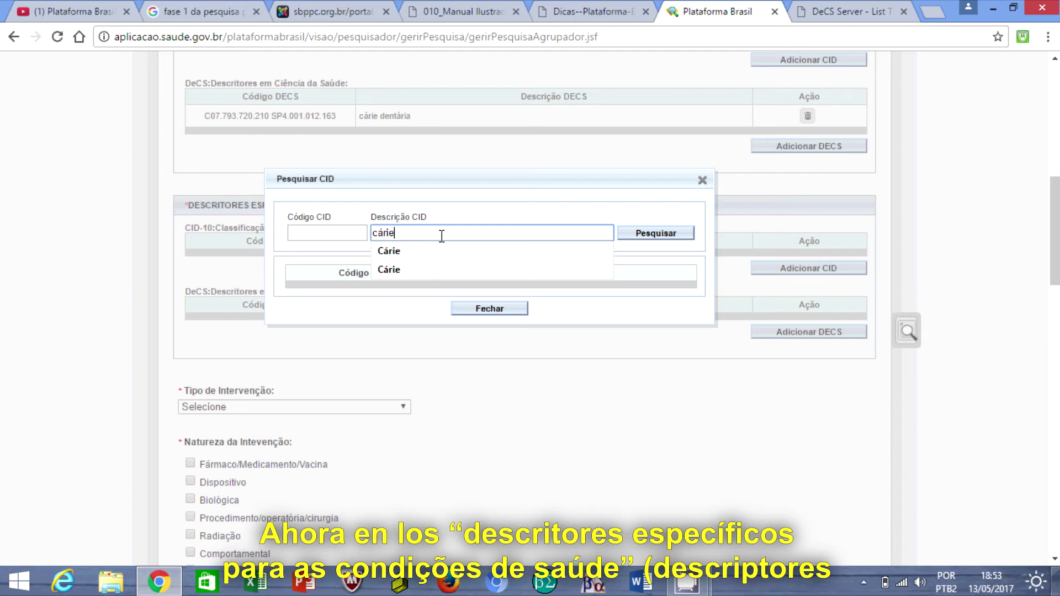
{"action": "left_click", "coordinate": [442, 265]}
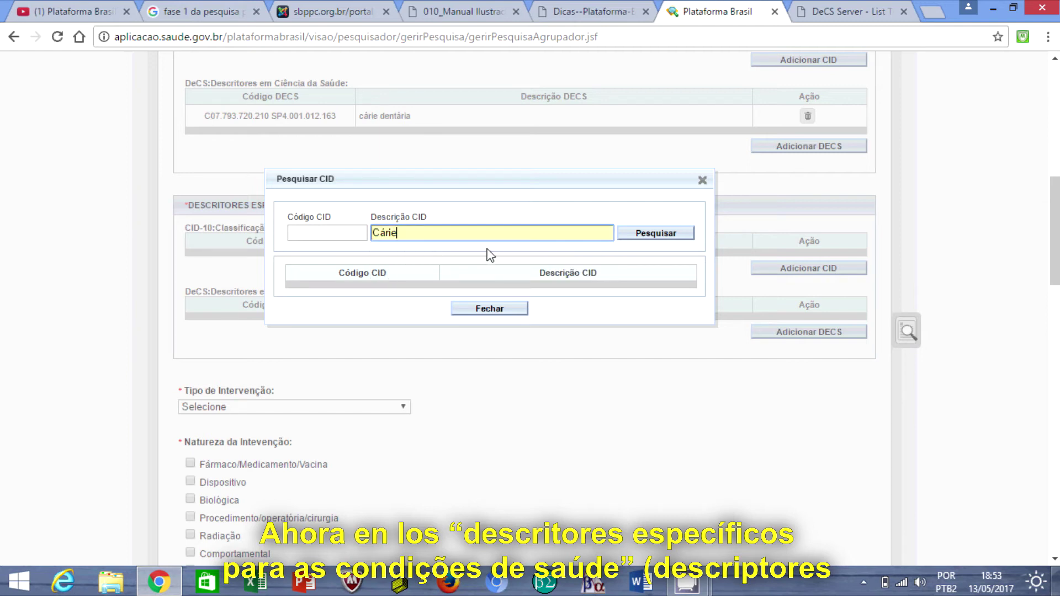
{"action": "left_click", "coordinate": [680, 233]}
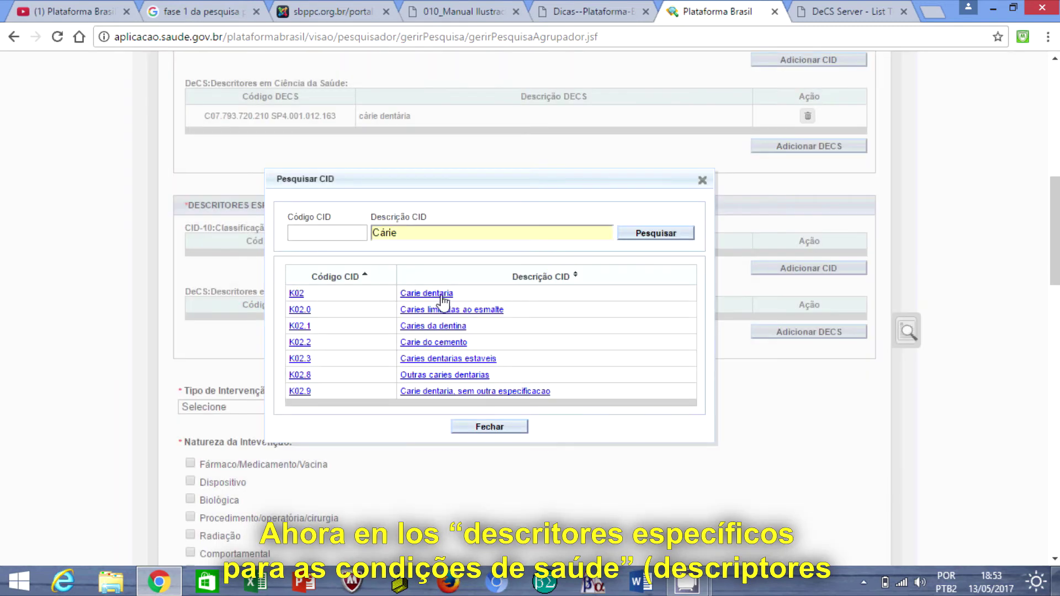
{"action": "left_click", "coordinate": [442, 295]}
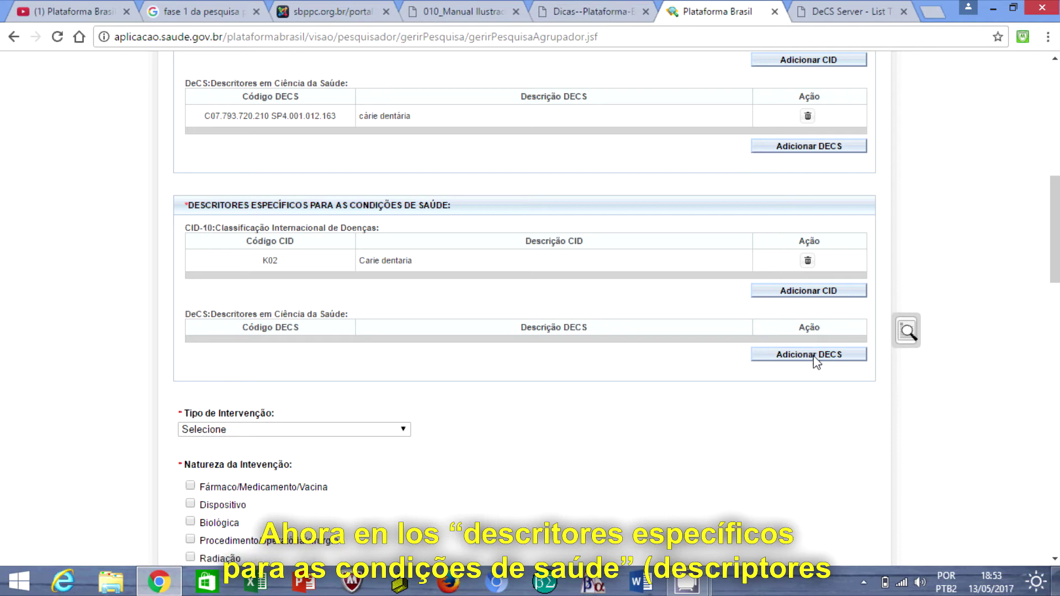
- Add the DeCS descriptor "cárie dentária" with code C07.793.720.210 SP4.001.012.163 to the specific health condition descriptors
{"action": "left_click", "coordinate": [812, 356]}
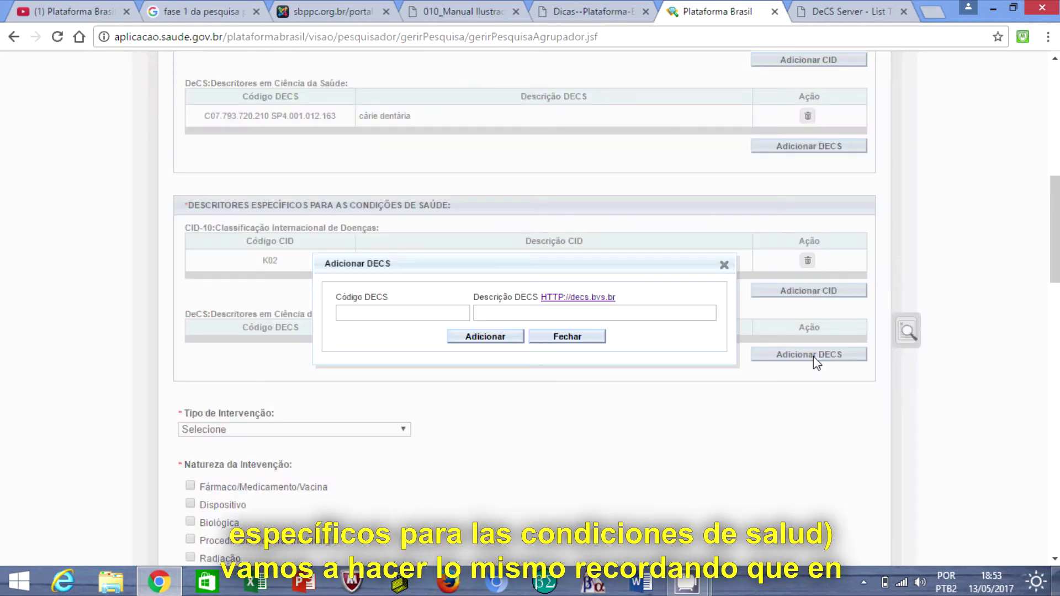
{"action": "left_click", "coordinate": [429, 307]}
{"action": "key", "text": "ctrl+v"}
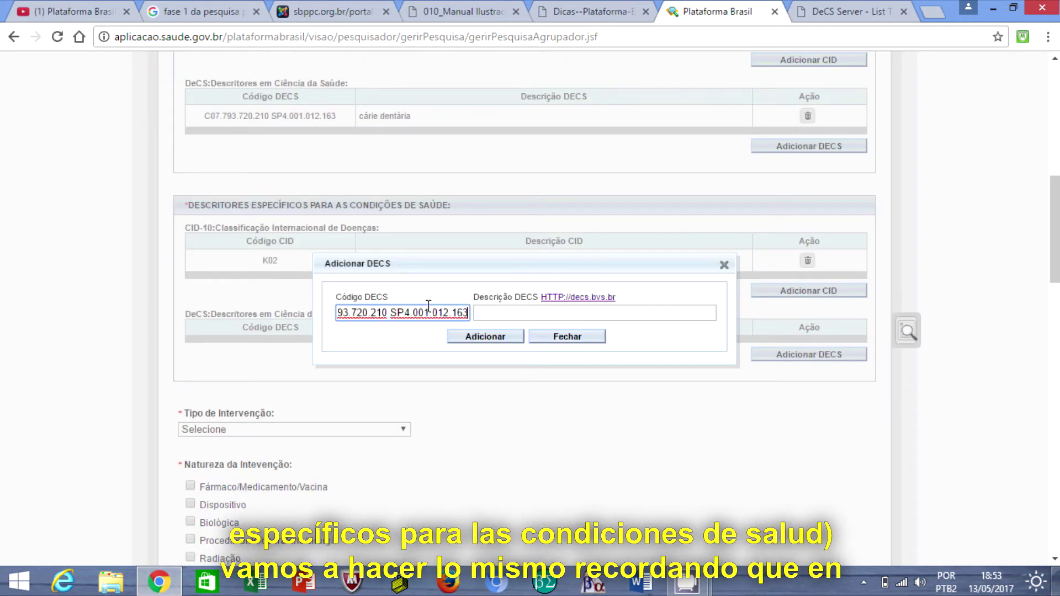
{"action": "left_click", "coordinate": [502, 310]}
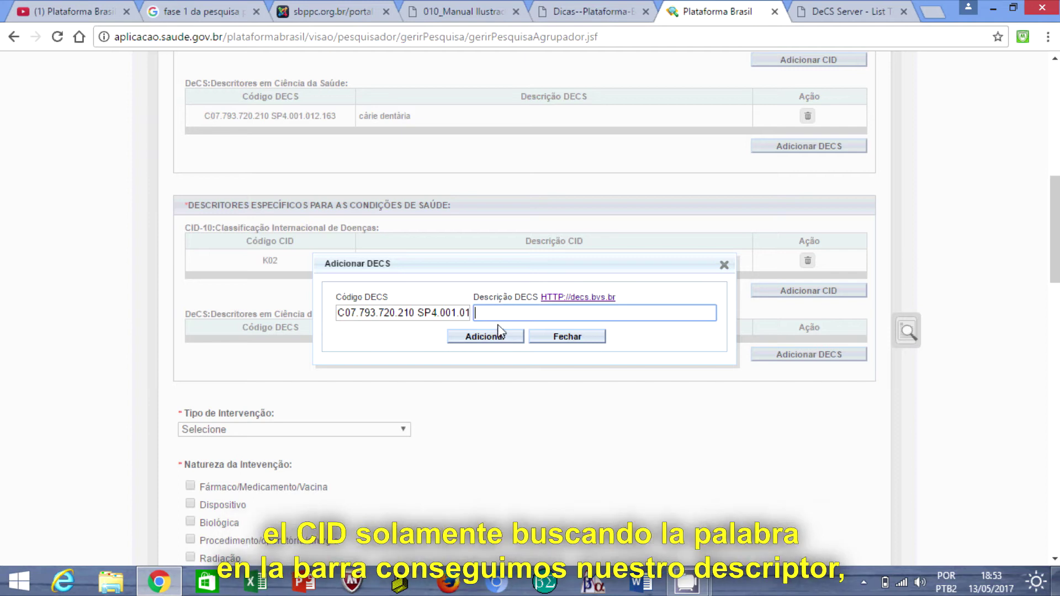
{"action": "type", "text": "cárie dentária"}
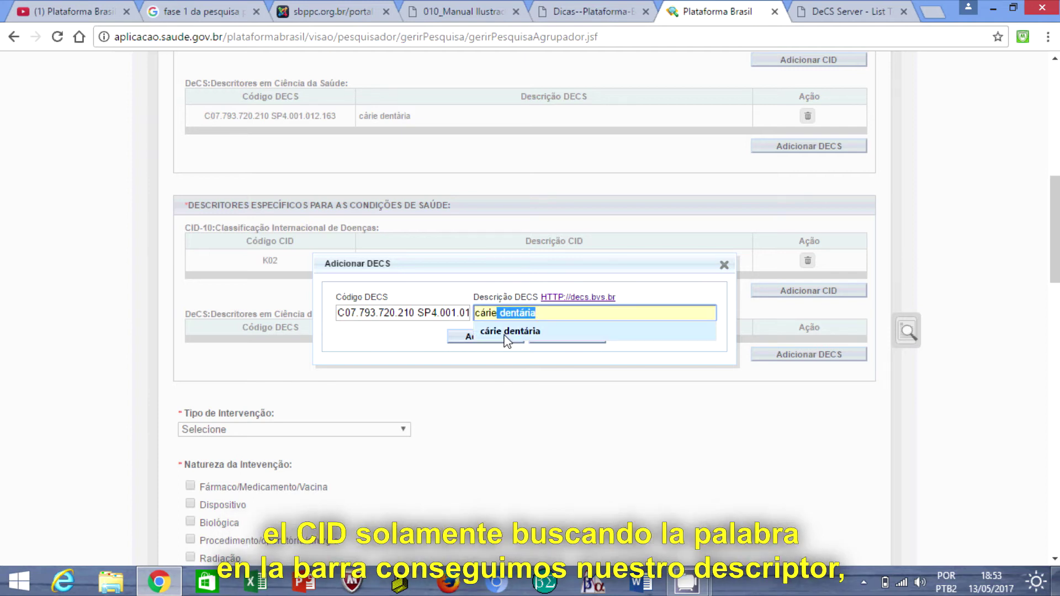
{"action": "left_click", "coordinate": [505, 333]}
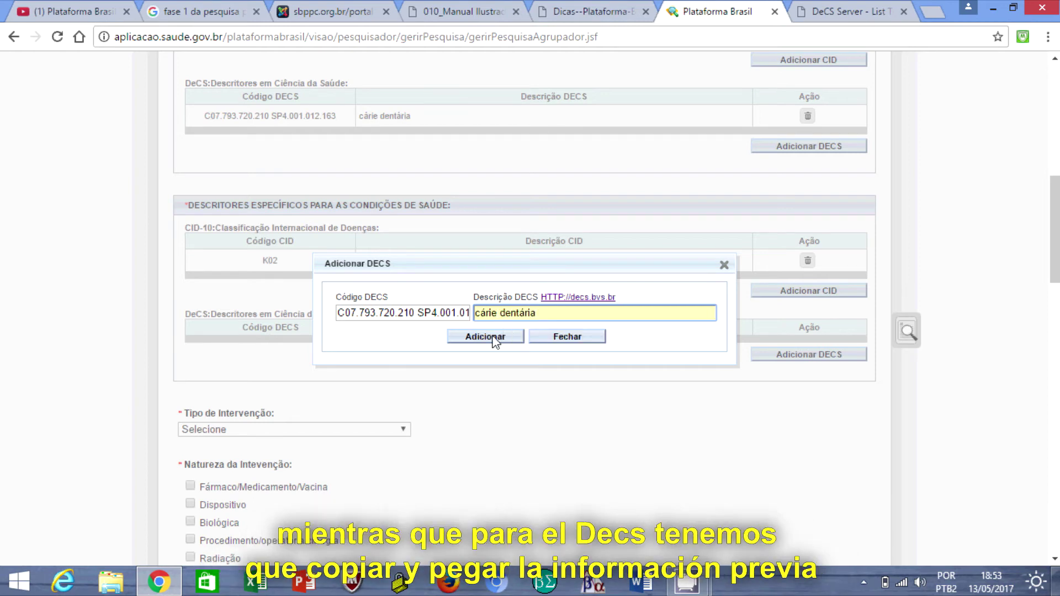
{"action": "left_click", "coordinate": [486, 337]}
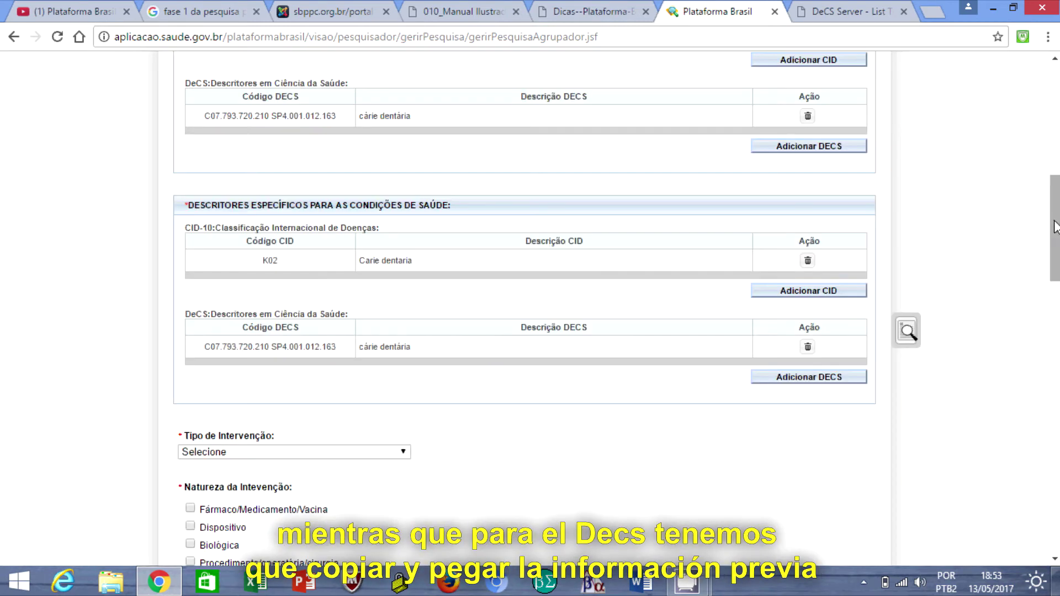
- Set the intervention type to Experimental and mark its nature as Fármaco/Medicamento/Vacina
{"action": "left_click_drag", "start_coordinate": [1055, 226], "coordinate": [1054, 286]}
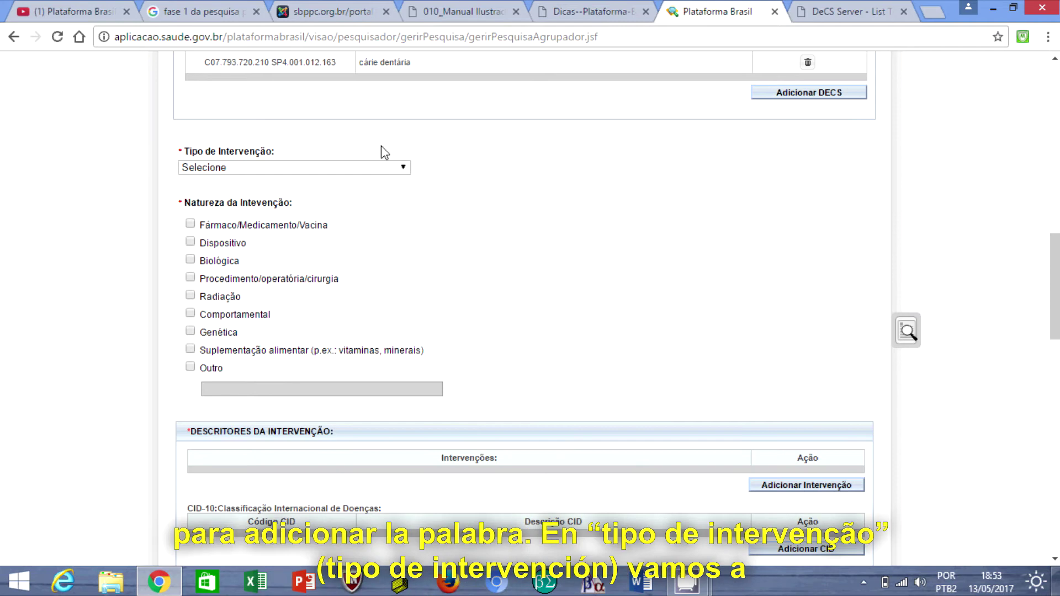
{"action": "left_click", "coordinate": [403, 168]}
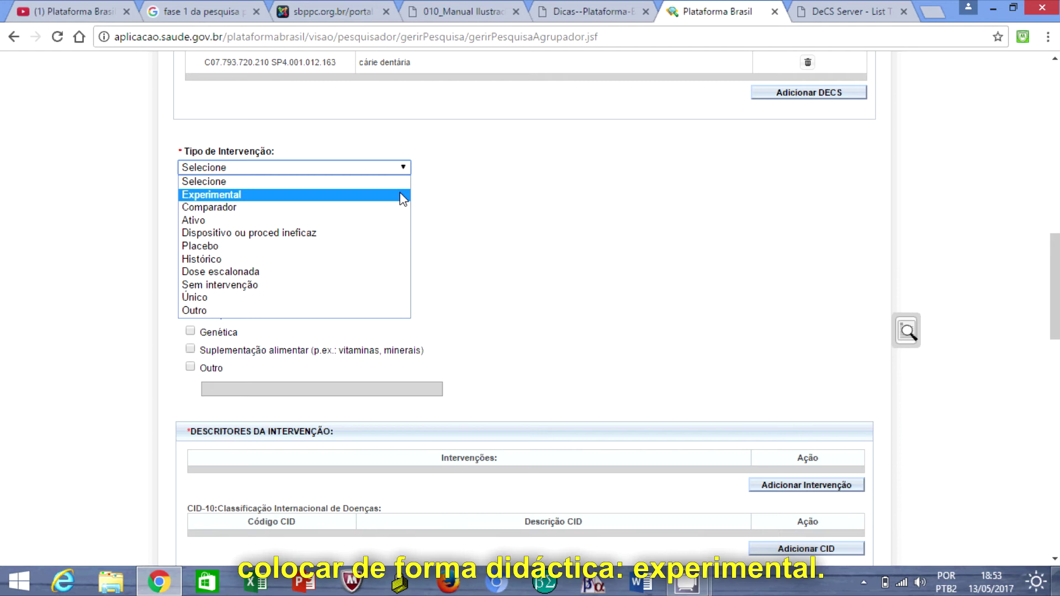
{"action": "left_click", "coordinate": [402, 195]}
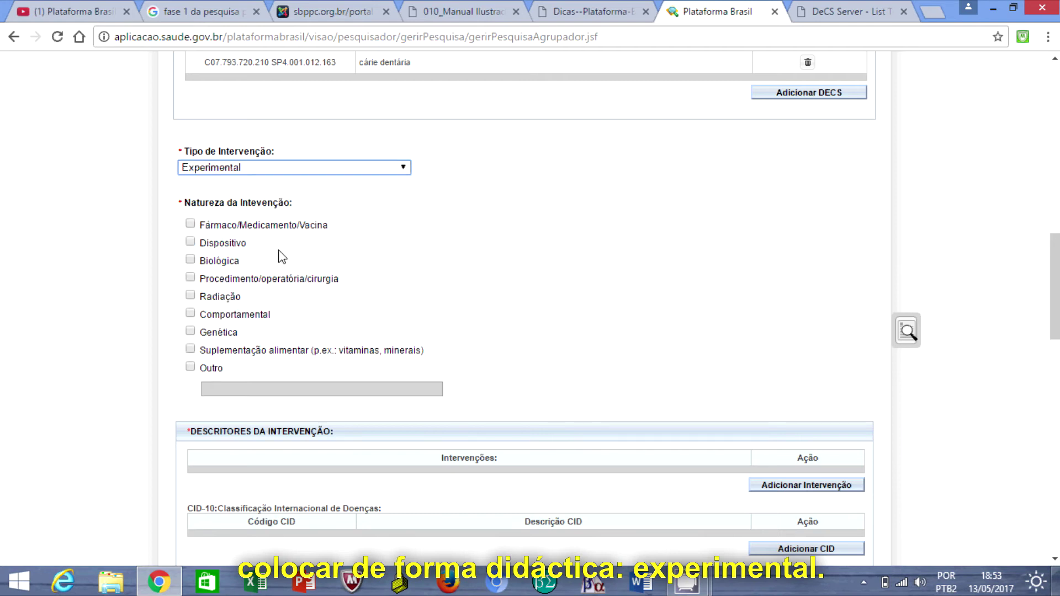
{"action": "left_click", "coordinate": [190, 224]}
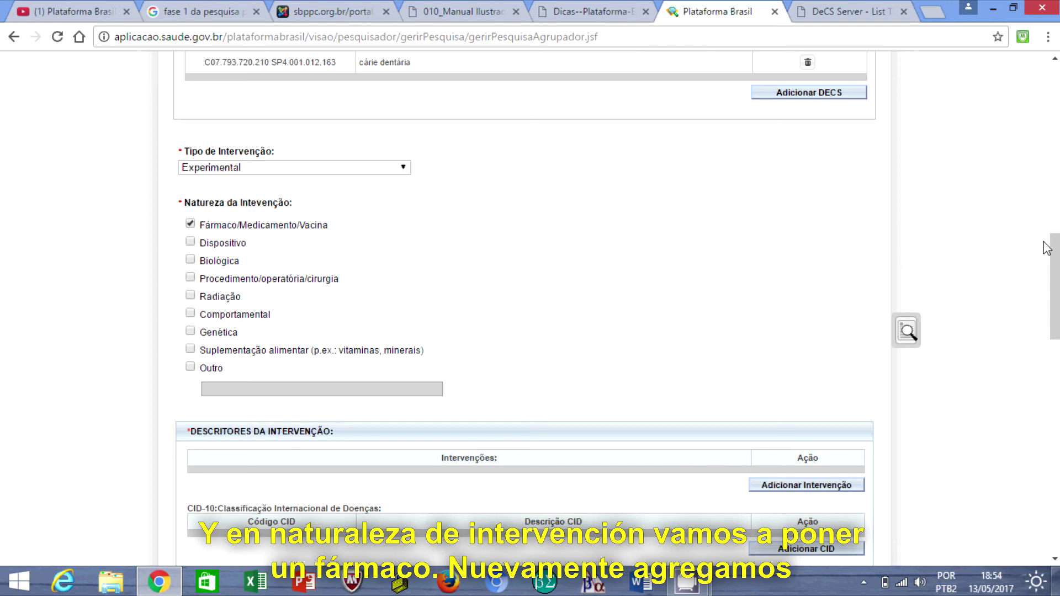
- Add "Antibiótico" as an intervention in the intervention descriptors
{"action": "left_click_drag", "start_coordinate": [1058, 249], "coordinate": [1057, 296]}
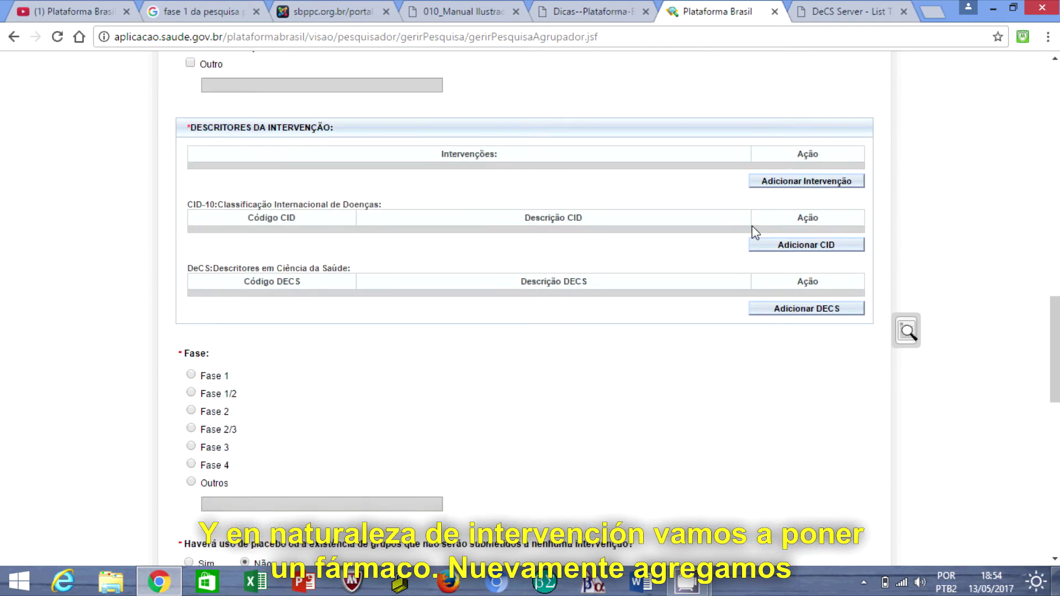
{"action": "left_click", "coordinate": [810, 186]}
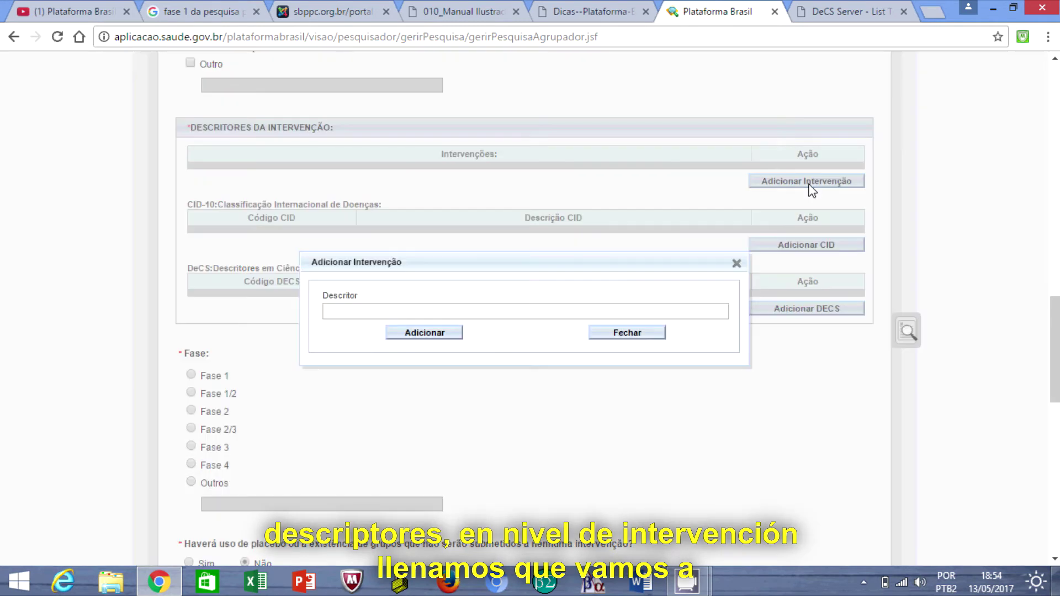
{"action": "left_click", "coordinate": [517, 311]}
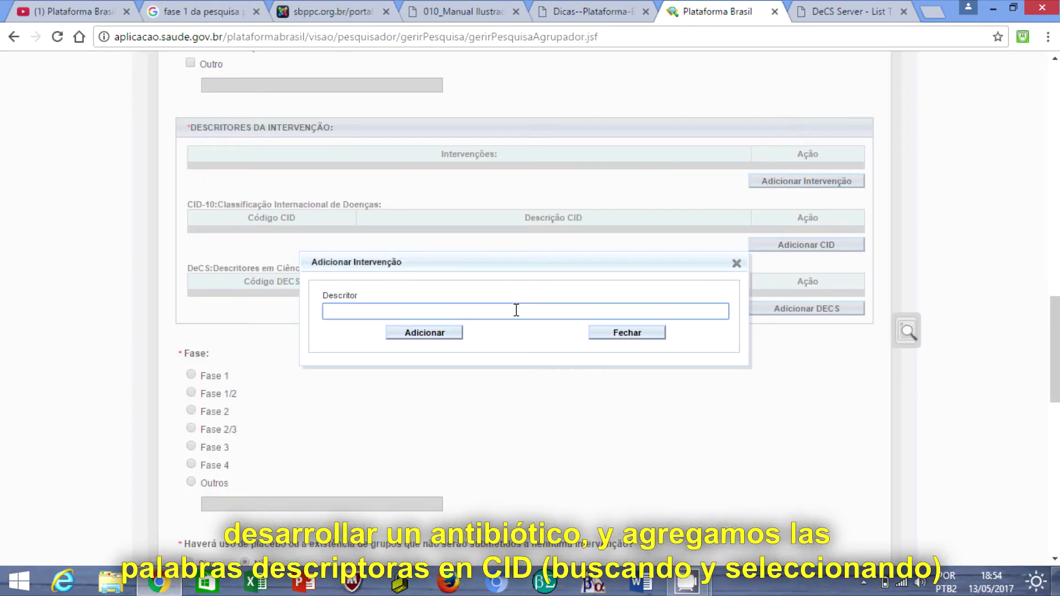
{"action": "type", "text": "Antibiótico"}
{"action": "left_click", "coordinate": [446, 336]}
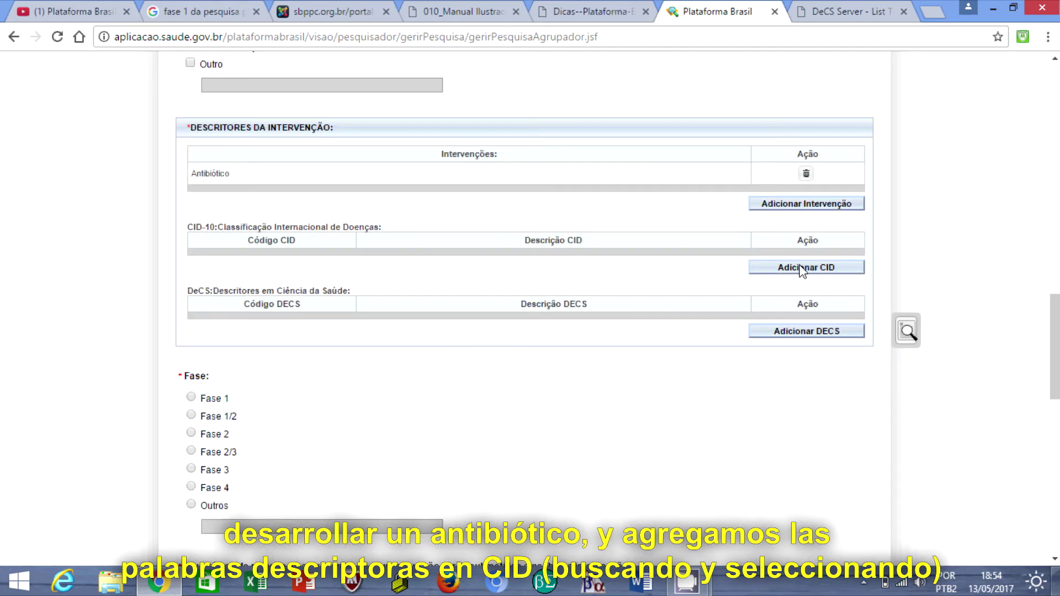
- Search the CID for "Cárie" and add K02 Carie dentaria to the intervention descriptors
{"action": "left_click", "coordinate": [812, 268]}
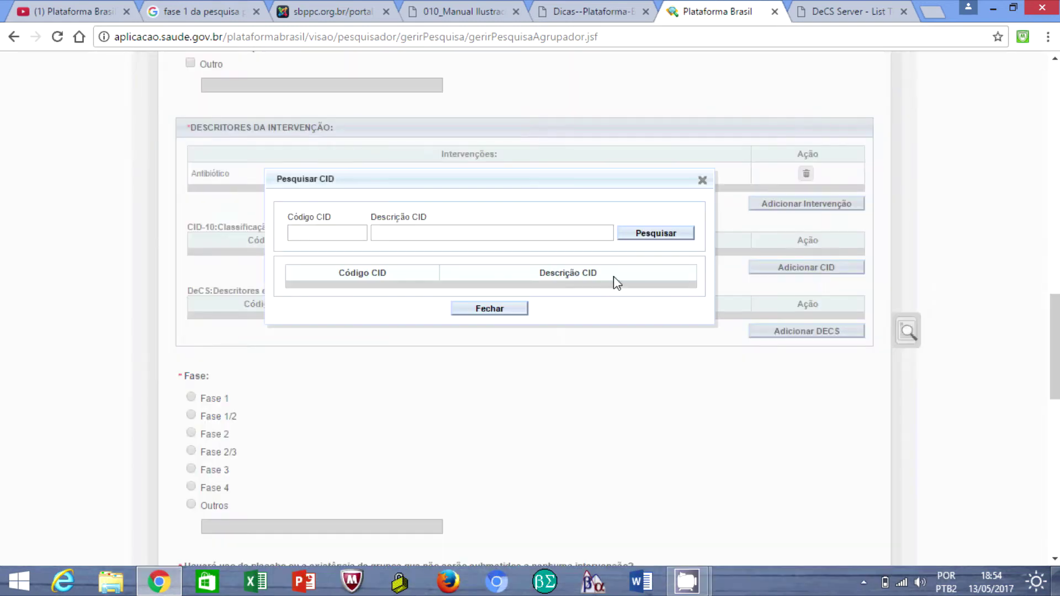
{"action": "left_click", "coordinate": [576, 231]}
{"action": "type", "text": "c"}
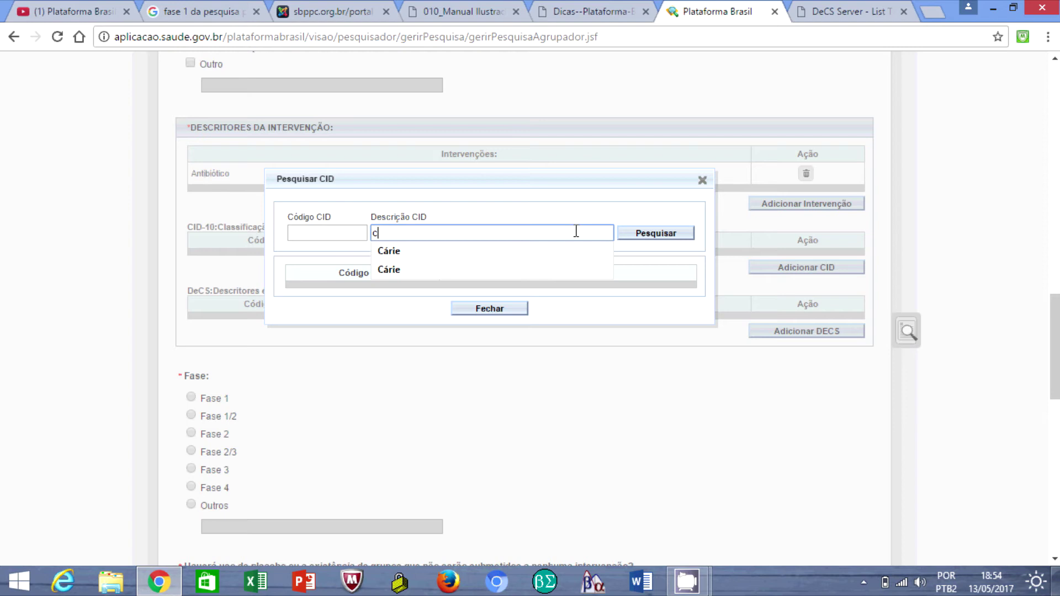
{"action": "type", "text": "á"}
{"action": "left_click", "coordinate": [576, 252]}
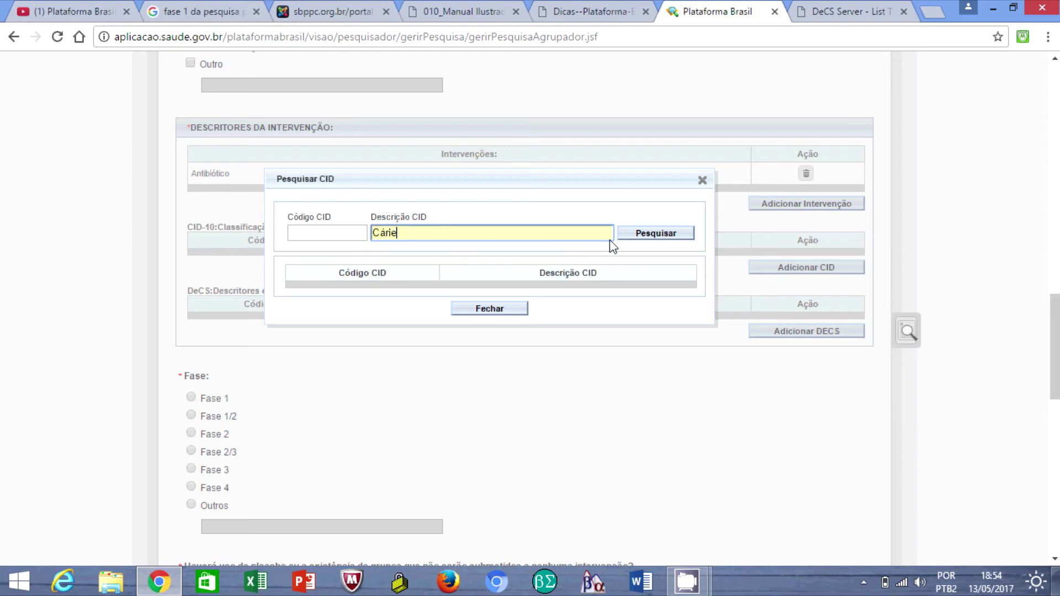
{"action": "left_click", "coordinate": [678, 236]}
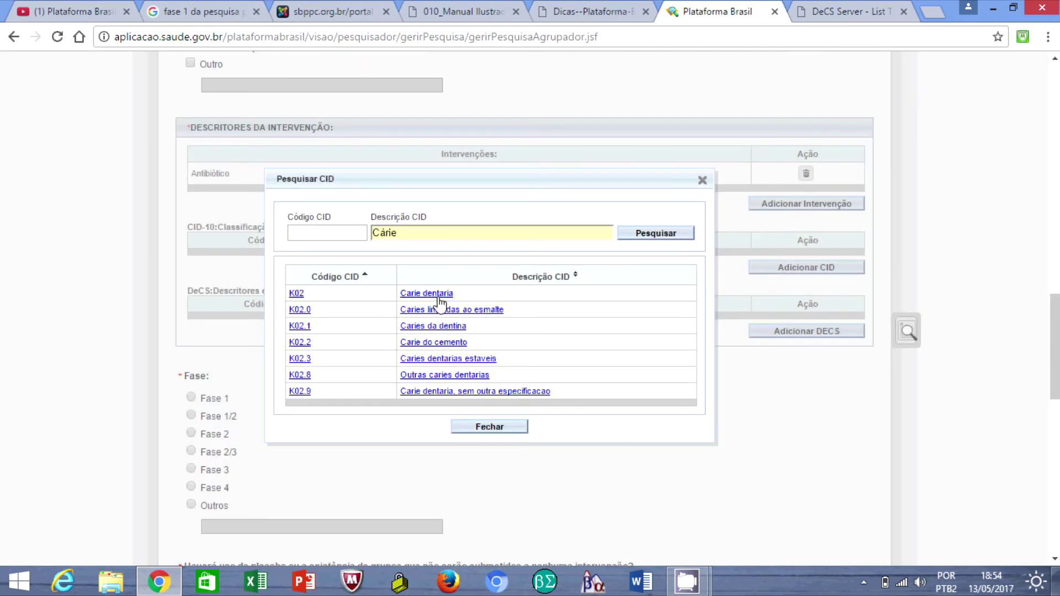
{"action": "left_click", "coordinate": [439, 297]}
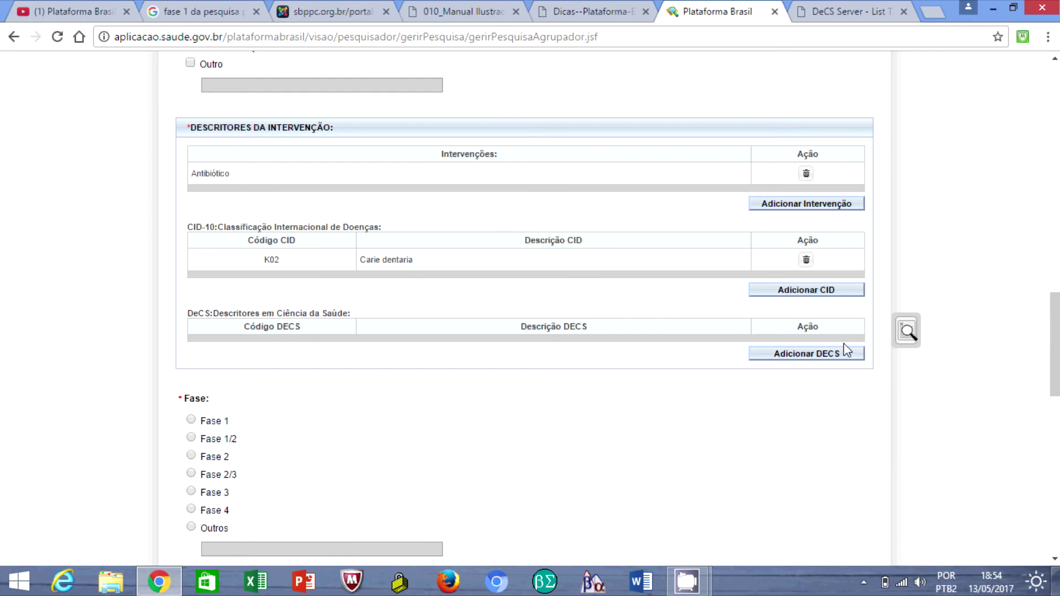
- Add the DeCS descriptor "cárie dentária" with code C07.793.720.210 SP4.001.012.163 to the intervention descriptors
{"action": "left_click", "coordinate": [845, 351]}
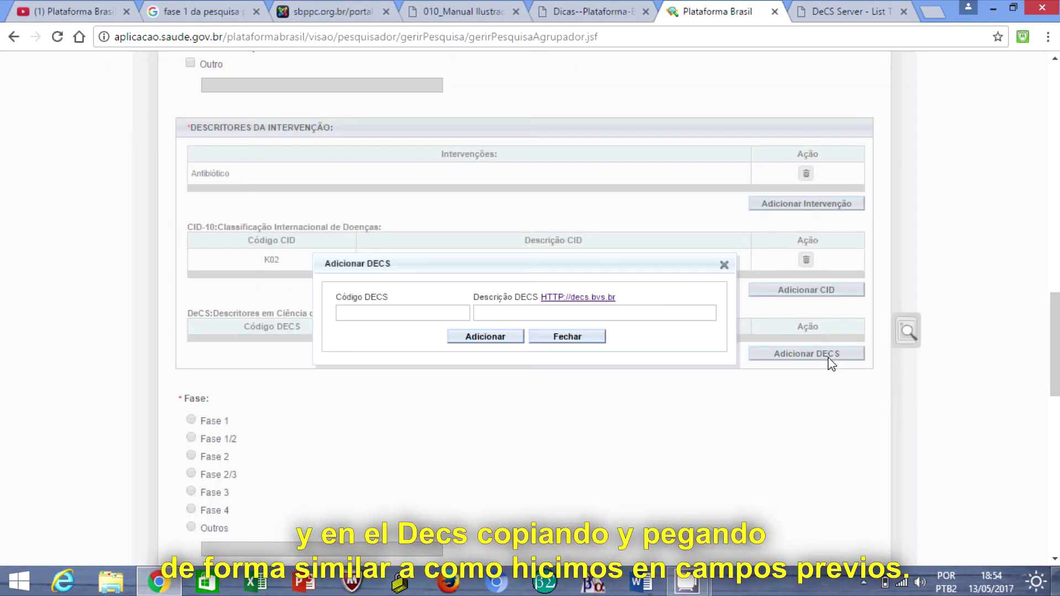
{"action": "left_click", "coordinate": [425, 314]}
{"action": "type", "text": "93.720.210 SP4.001.012.163"}
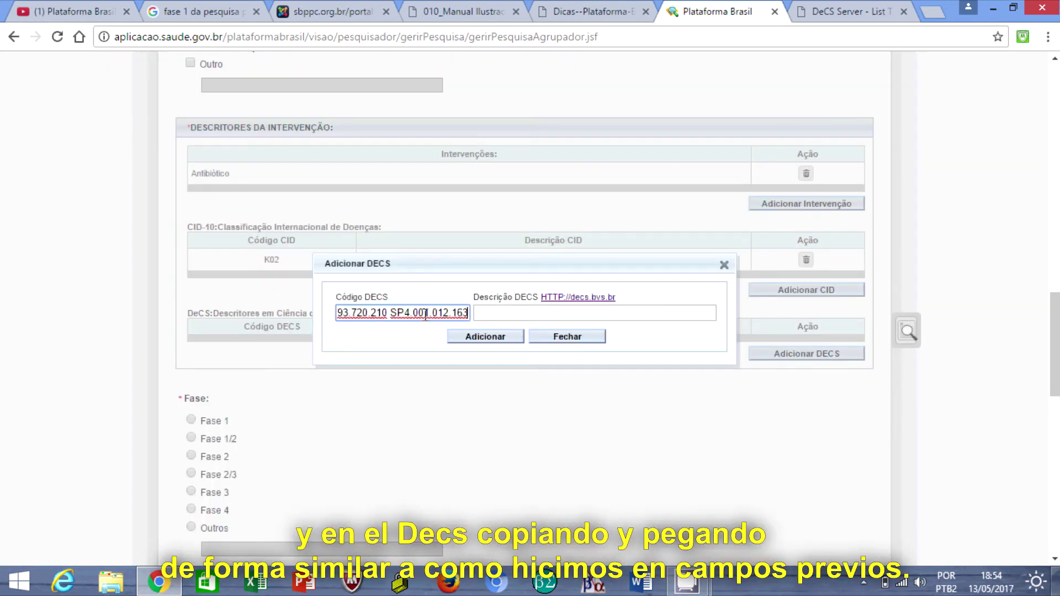
{"action": "left_click", "coordinate": [499, 314]}
{"action": "type", "text": "cárie dentária"}
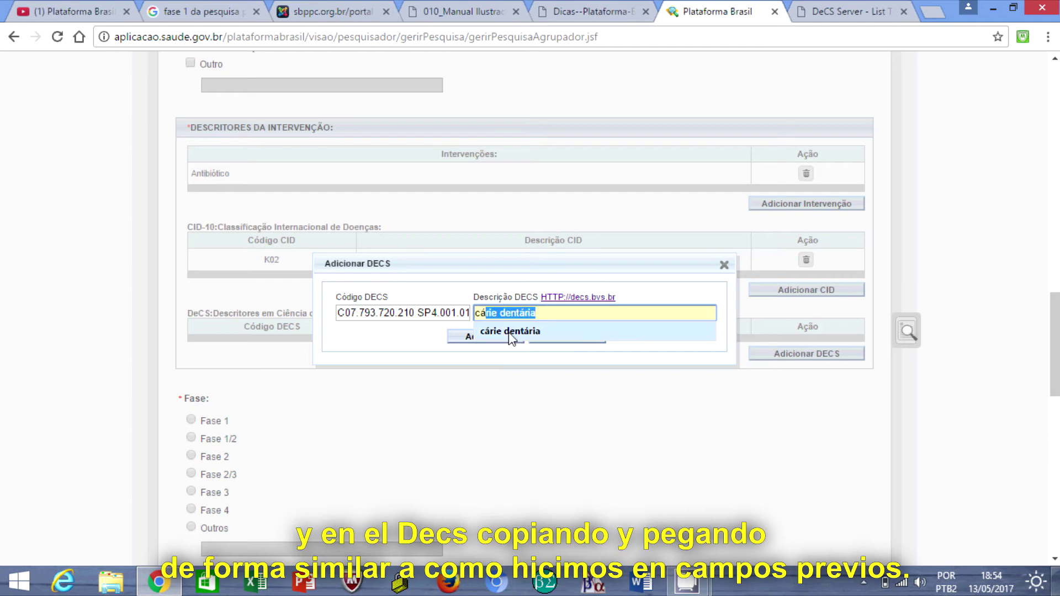
{"action": "left_click", "coordinate": [509, 332]}
{"action": "left_click", "coordinate": [494, 337]}
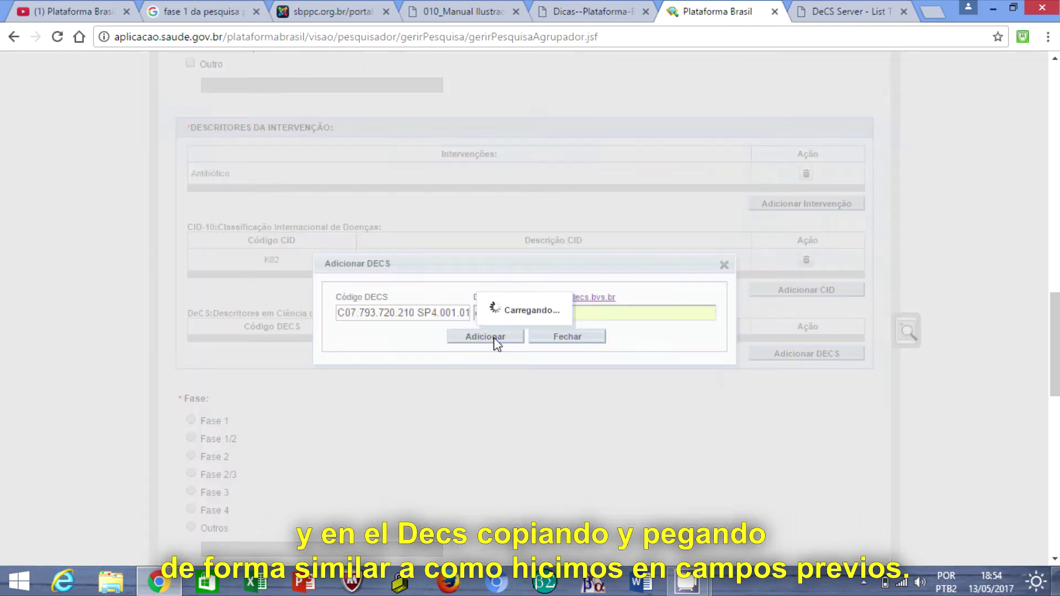
- Set the study phase to Outros
{"action": "left_click_drag", "start_coordinate": [1059, 306], "coordinate": [1059, 346]}
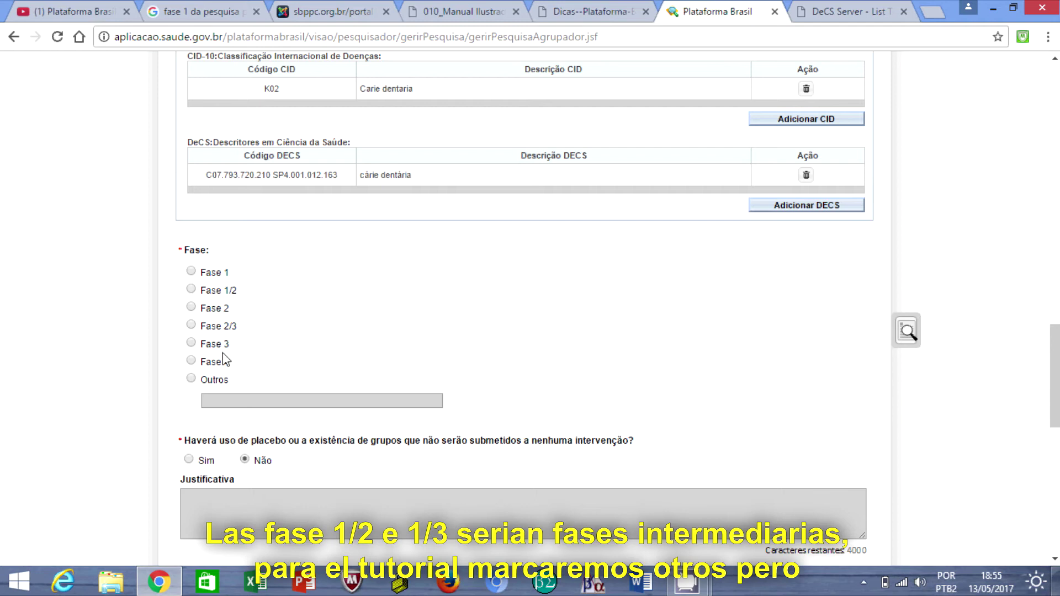
{"action": "left_click", "coordinate": [191, 379]}
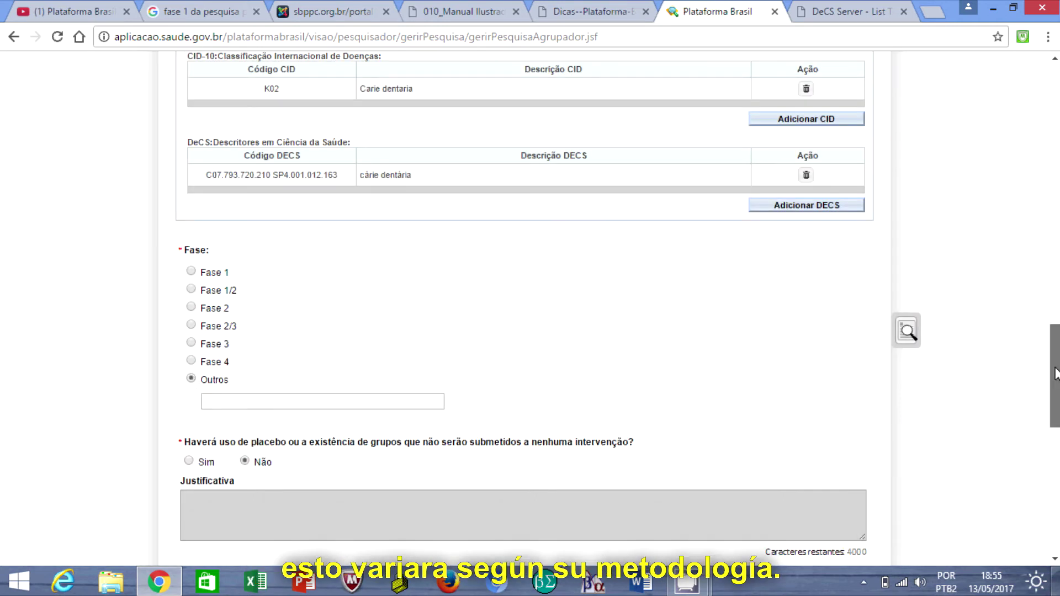
- Try answering Sim to the placebo question to reach its justification text, and return the answer to Não
{"action": "left_click_drag", "start_coordinate": [1055, 374], "coordinate": [1056, 429]}
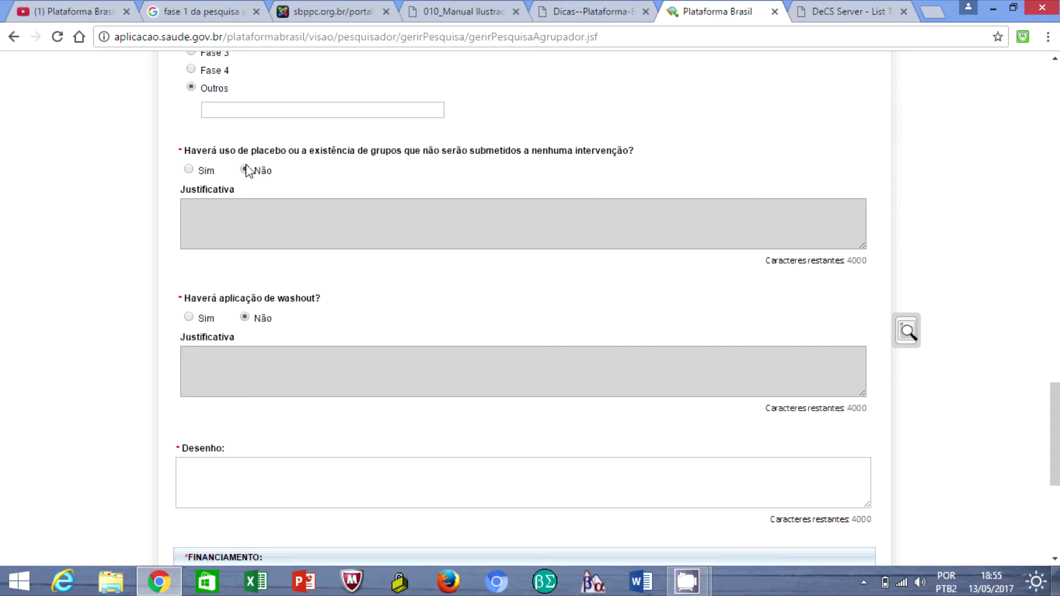
{"action": "left_click", "coordinate": [189, 170]}
{"action": "left_click", "coordinate": [257, 220]}
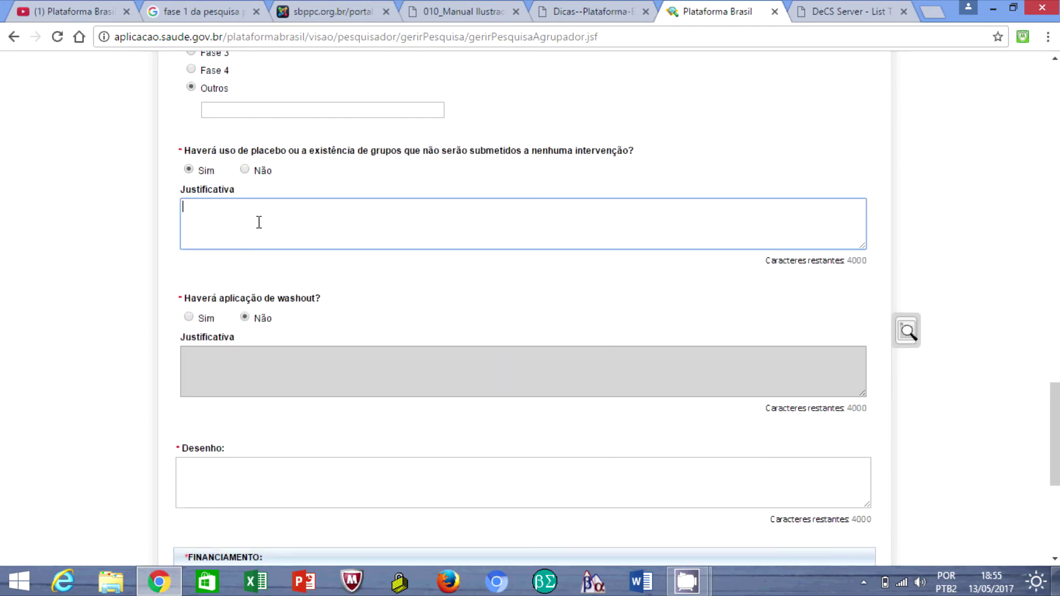
{"action": "left_click", "coordinate": [245, 169]}
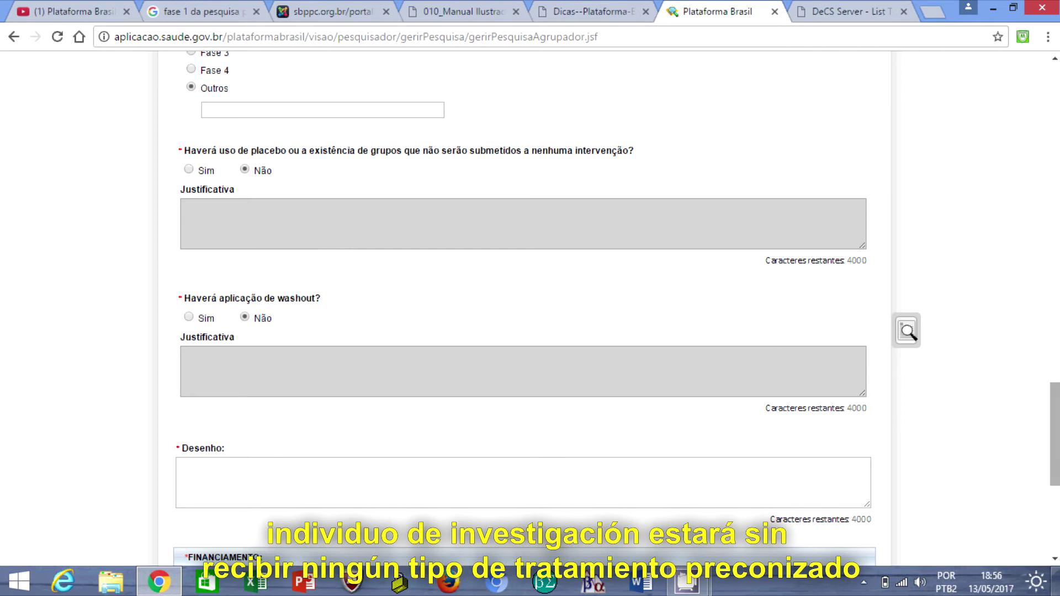
{"action": "left_click_drag", "start_coordinate": [1056, 425], "coordinate": [1058, 452]}
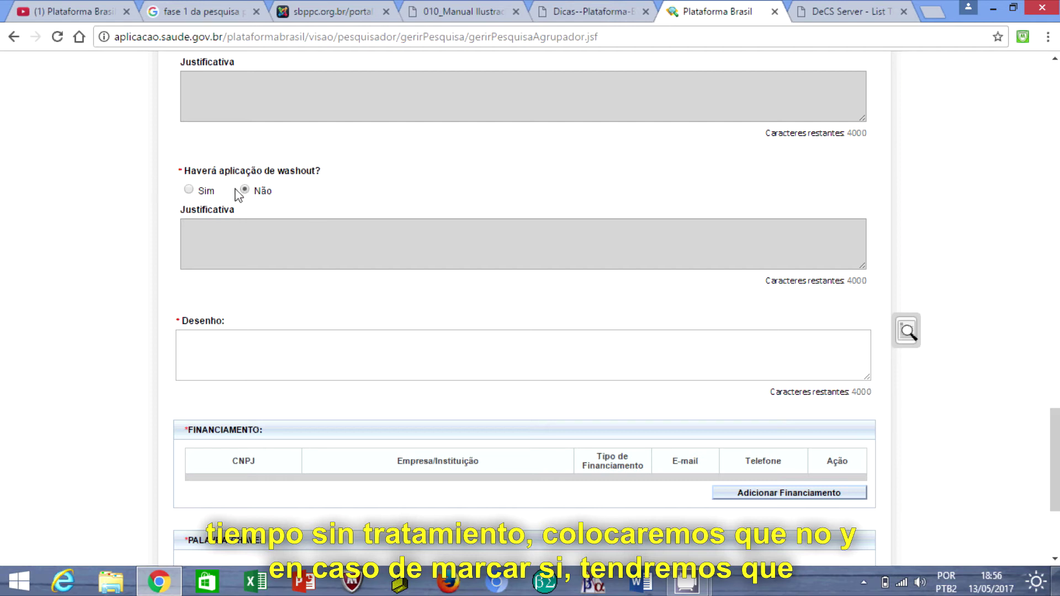
- Try answering Sim to the washout question to reach its justification text, and return the answer to Não
{"action": "left_click", "coordinate": [189, 191]}
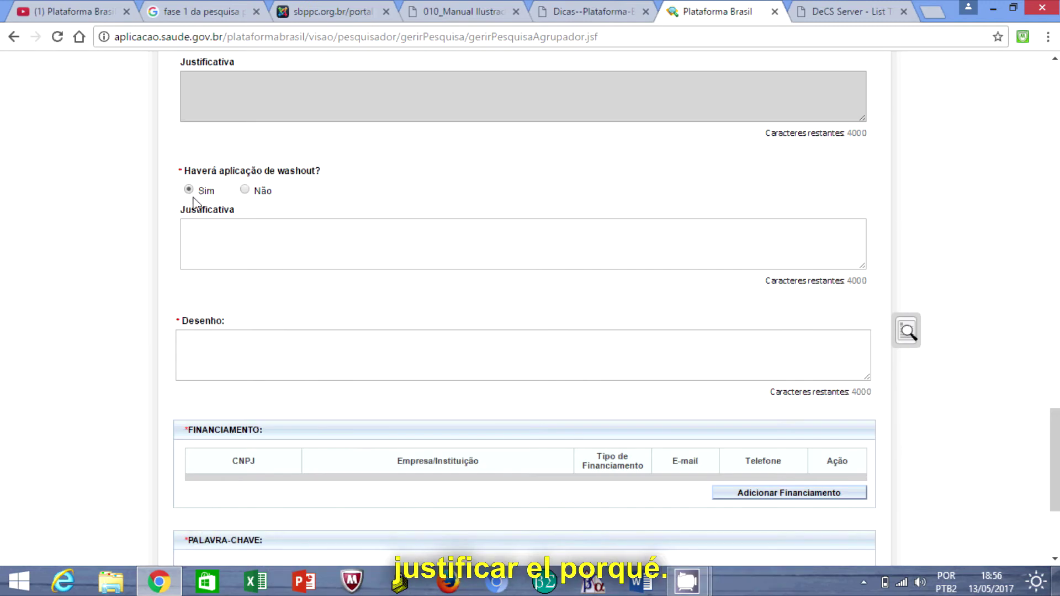
{"action": "left_click", "coordinate": [248, 191]}
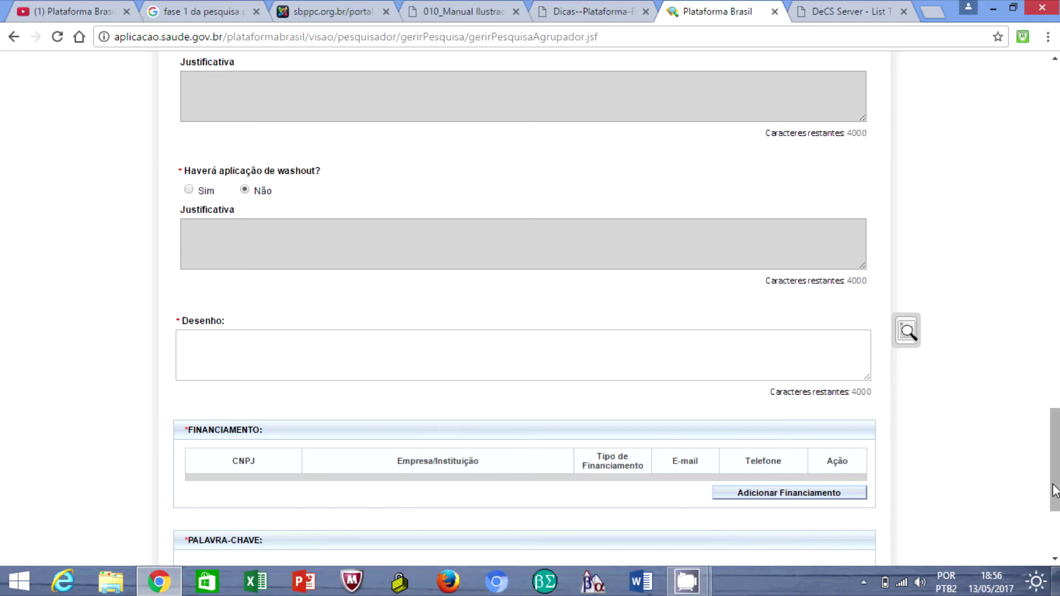
- Add a funding entry of the type Financiamento Próprio to the Financiamento section
{"action": "scroll", "coordinate": [1055, 493], "scroll_direction": "down", "scroll_amount": 3}
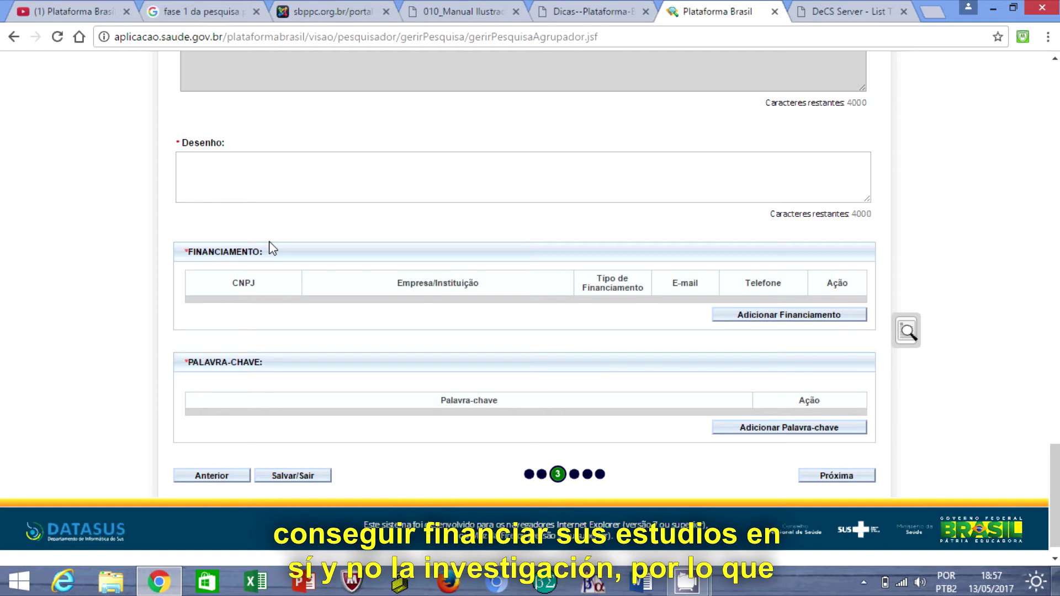
{"action": "left_click", "coordinate": [776, 322]}
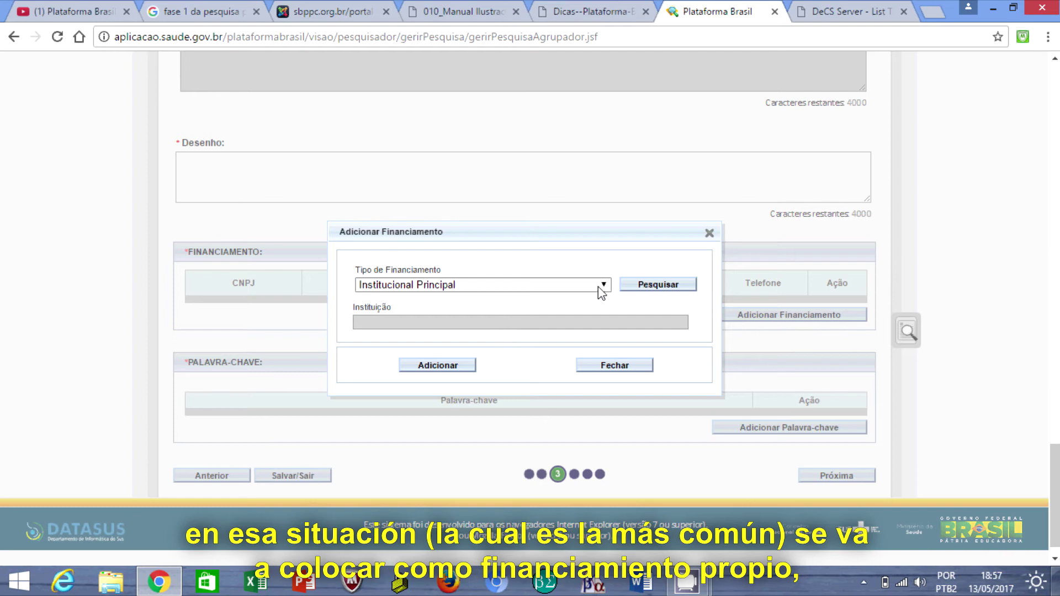
{"action": "left_click", "coordinate": [603, 285]}
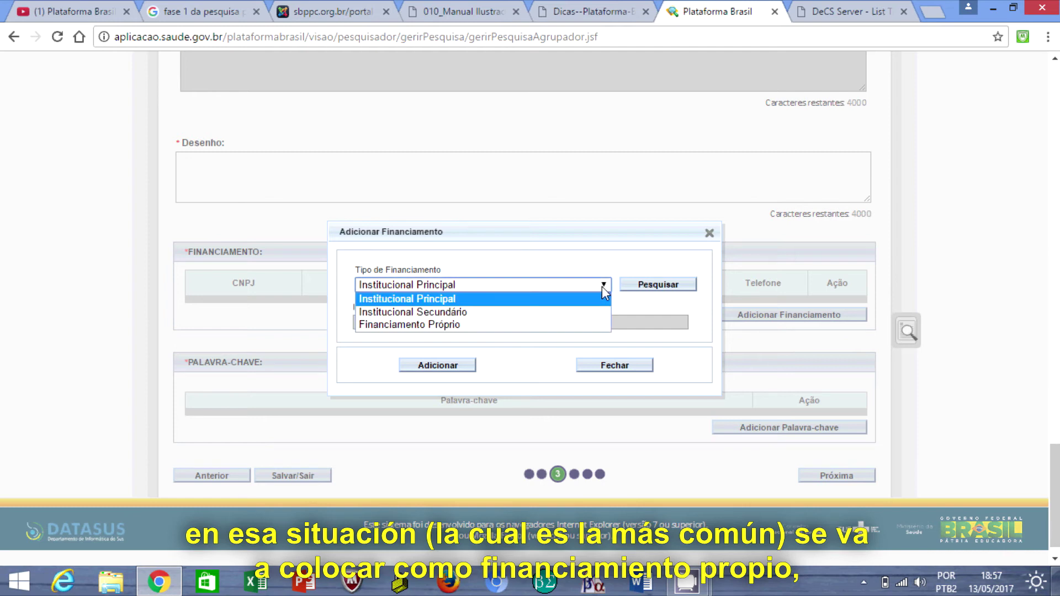
{"action": "left_click", "coordinate": [596, 326]}
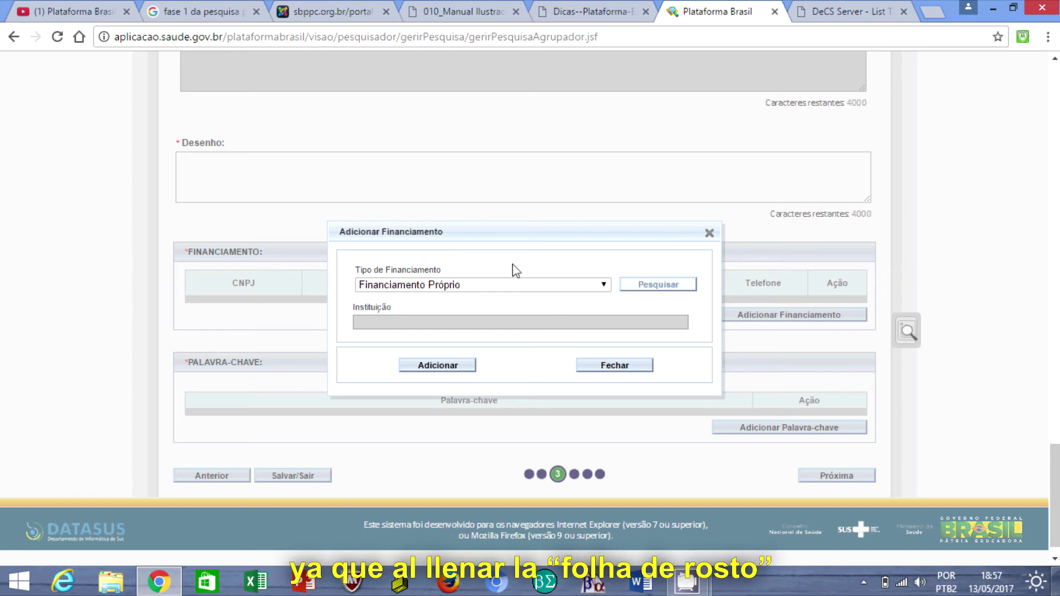
{"action": "left_click", "coordinate": [605, 285]}
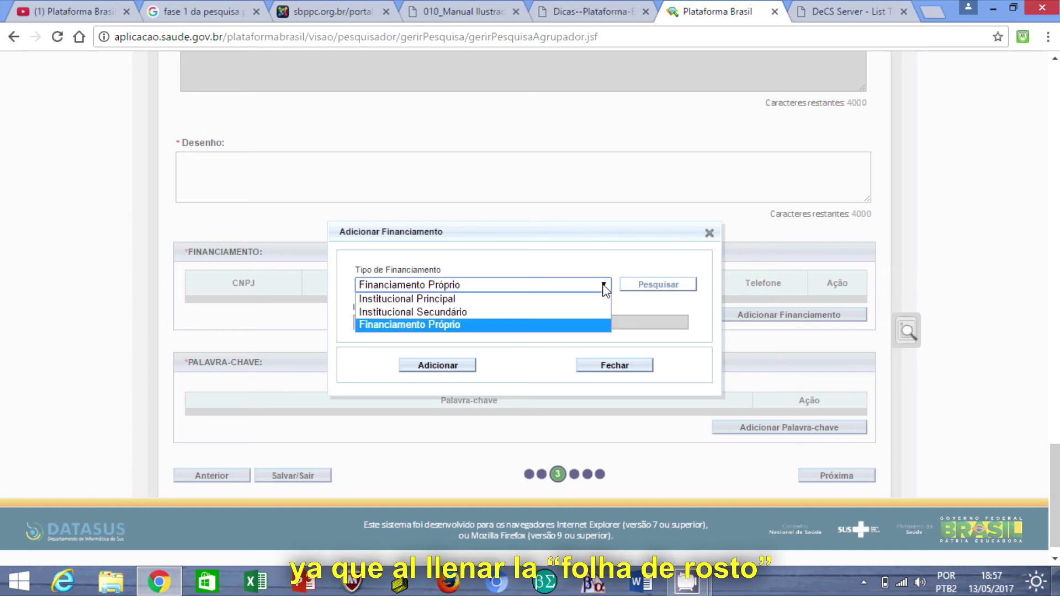
{"action": "left_click", "coordinate": [578, 325]}
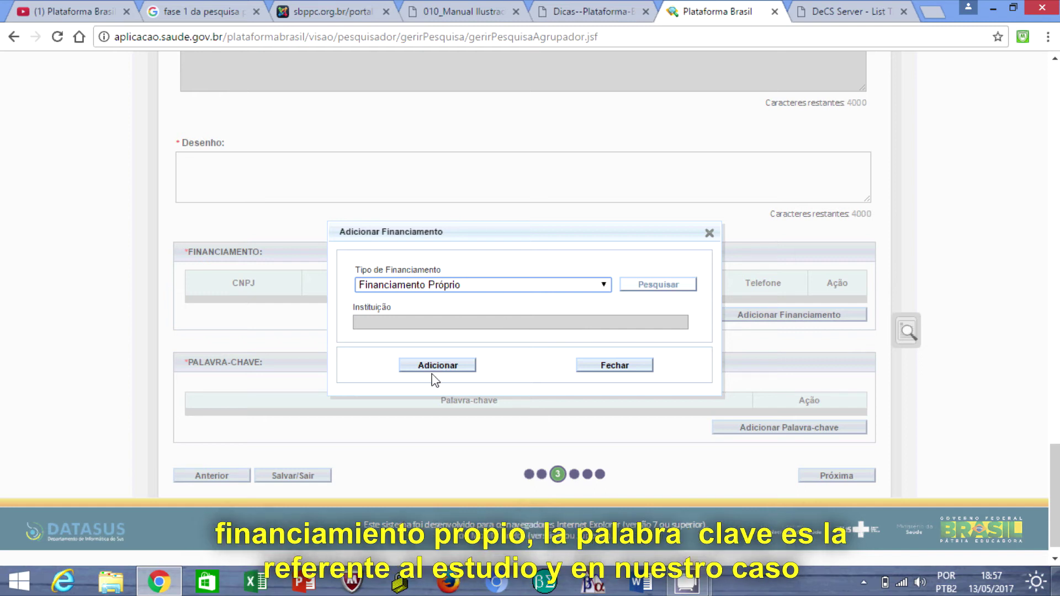
{"action": "left_click", "coordinate": [446, 363]}
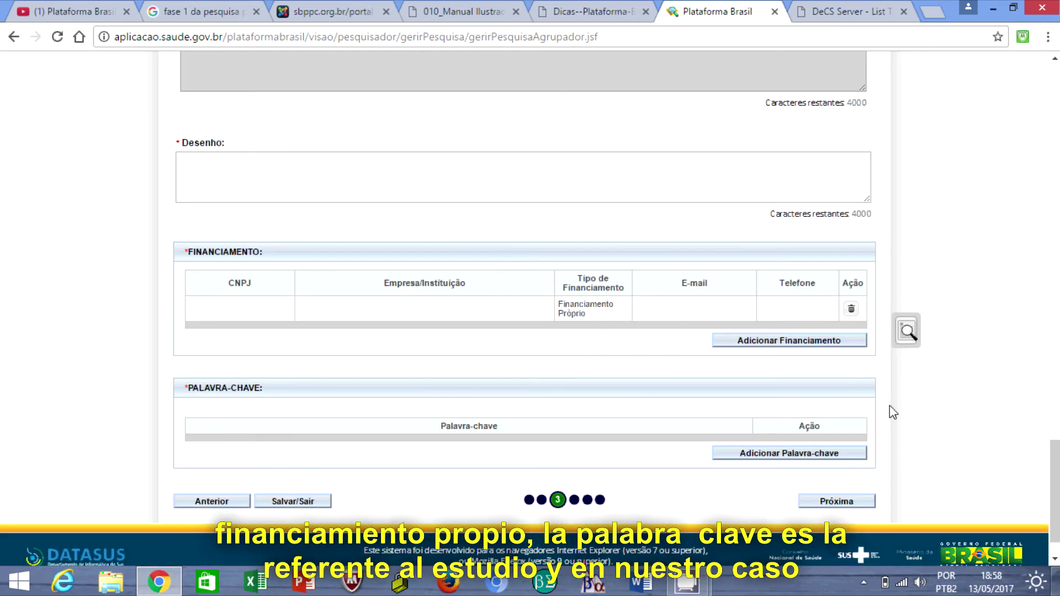
- Add "Cárie" as a descriptor in the Palavra-chave section
{"action": "left_click", "coordinate": [845, 455]}
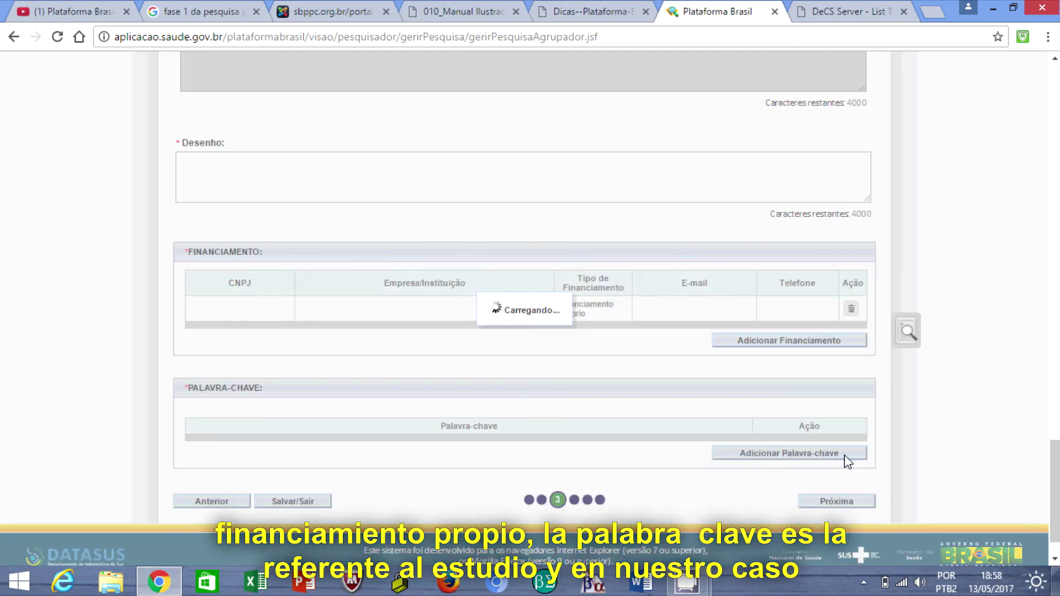
{"action": "left_click", "coordinate": [519, 311]}
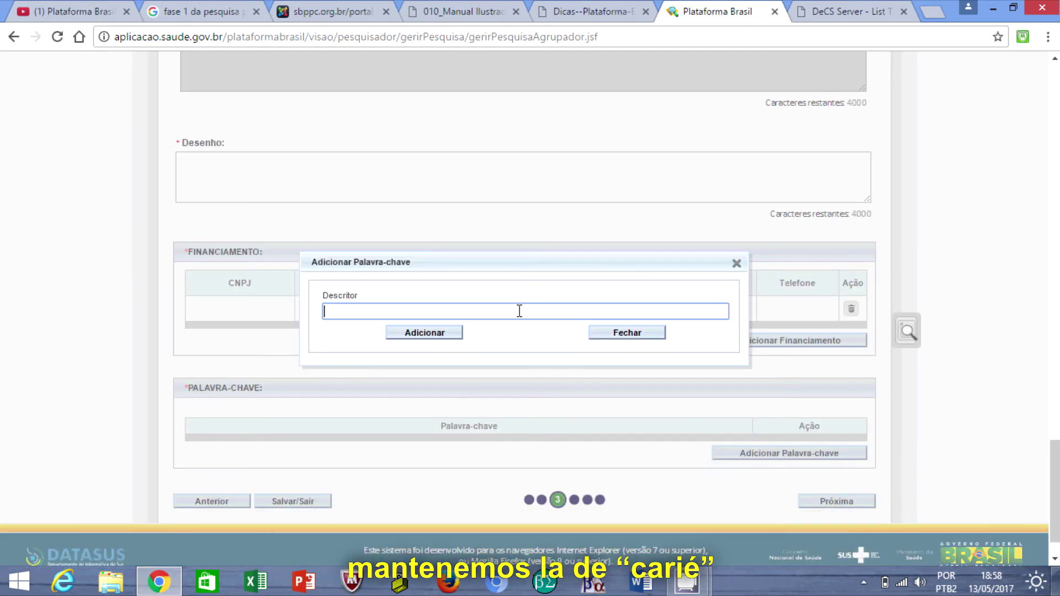
{"action": "type", "text": "c"}
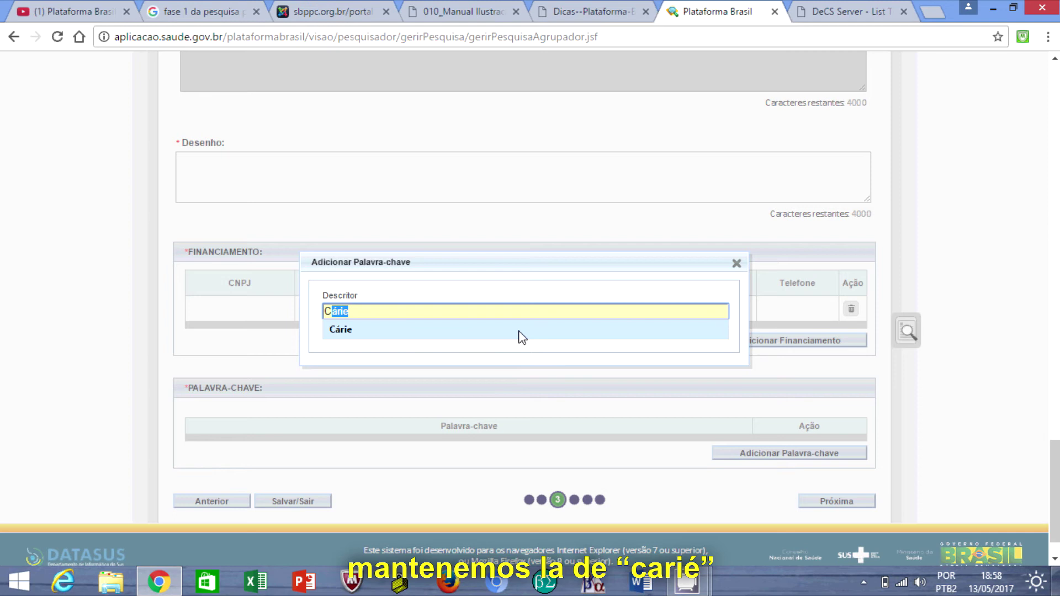
{"action": "left_click", "coordinate": [519, 332]}
{"action": "left_click", "coordinate": [425, 333]}
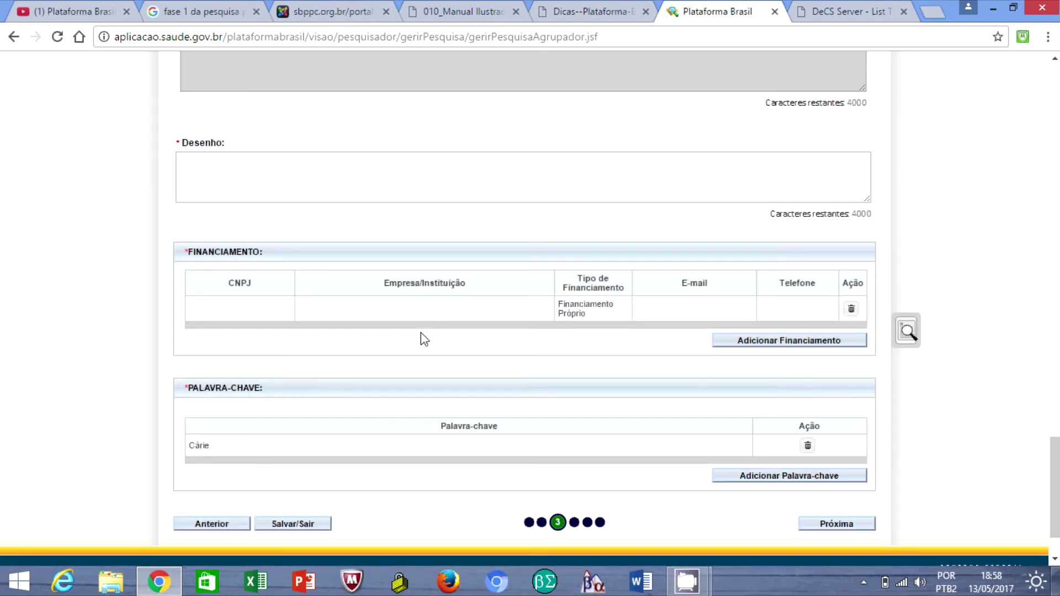
- Try to advance from the study design stage to the next stage of the form
{"action": "left_click", "coordinate": [859, 525]}
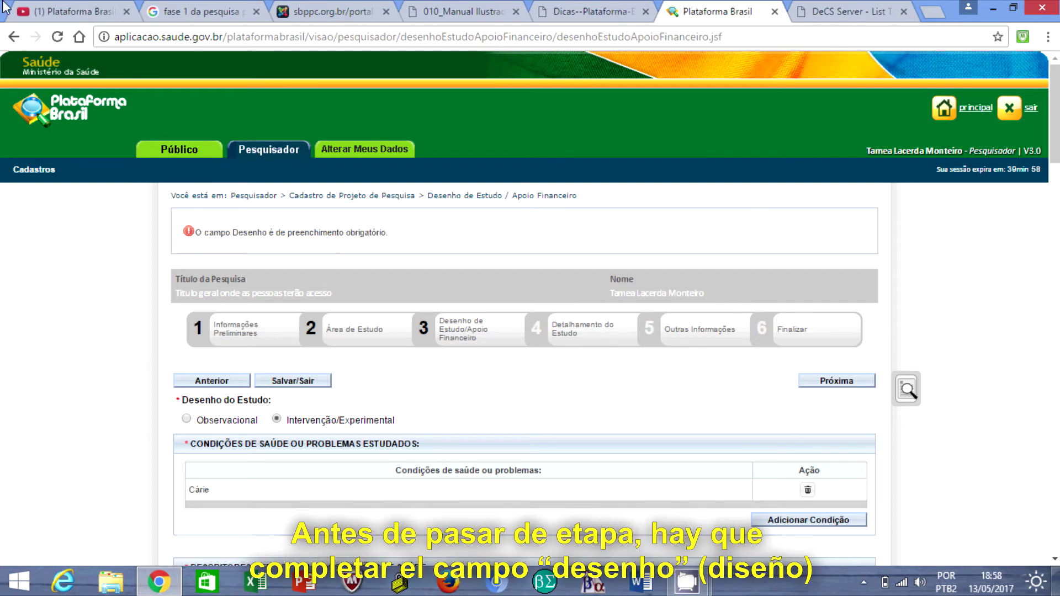
{"action": "left_click", "coordinate": [12, 41]}
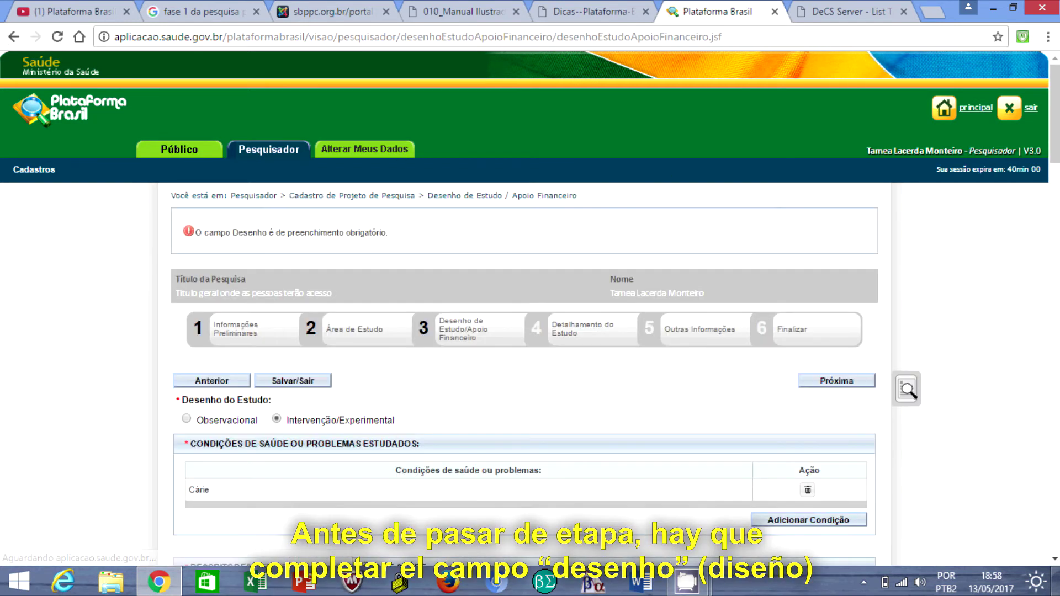
- Fill in the required Desenho field with "´desemho do estudo" and advance to the Detalhamento do Estudo stage
{"action": "scroll", "coordinate": [907, 387], "scroll_direction": "down", "scroll_amount": 8}
{"action": "left_click_drag", "start_coordinate": [1057, 226], "coordinate": [1058, 476]}
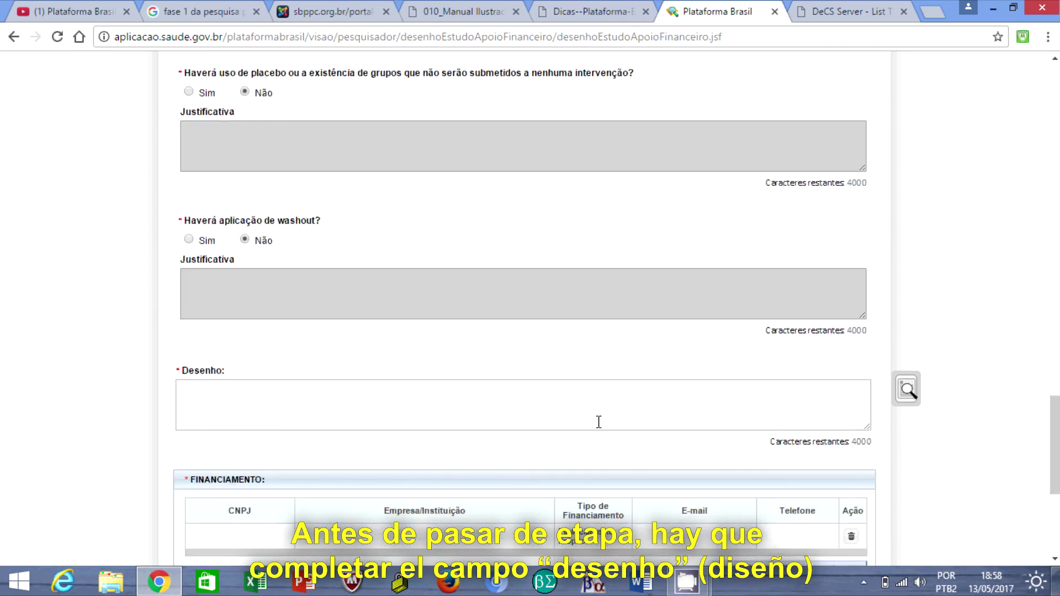
{"action": "left_click", "coordinate": [566, 410]}
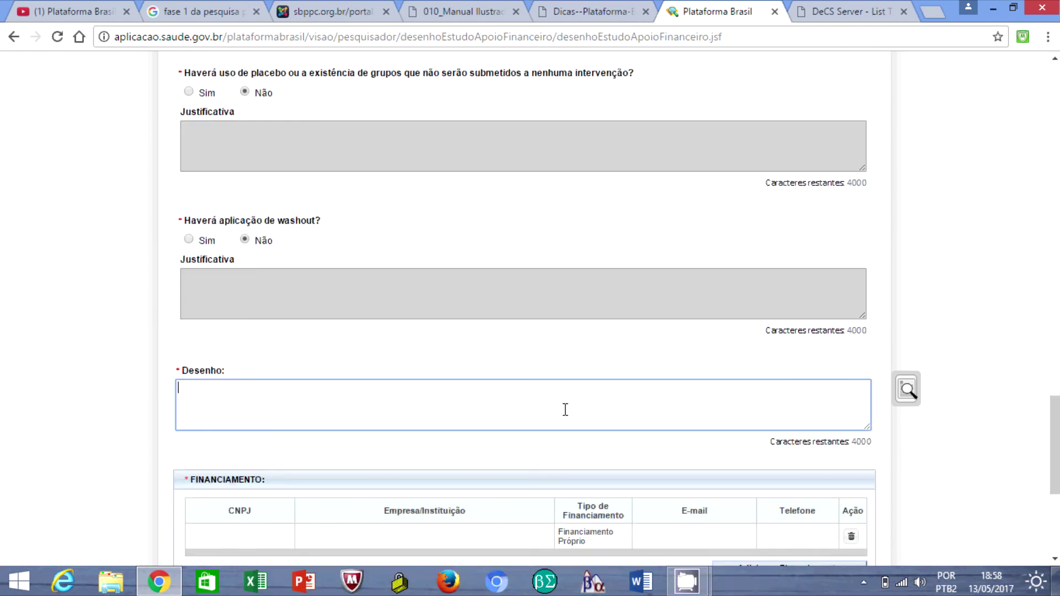
{"action": "type", "text": "´desemho dp estudo"}
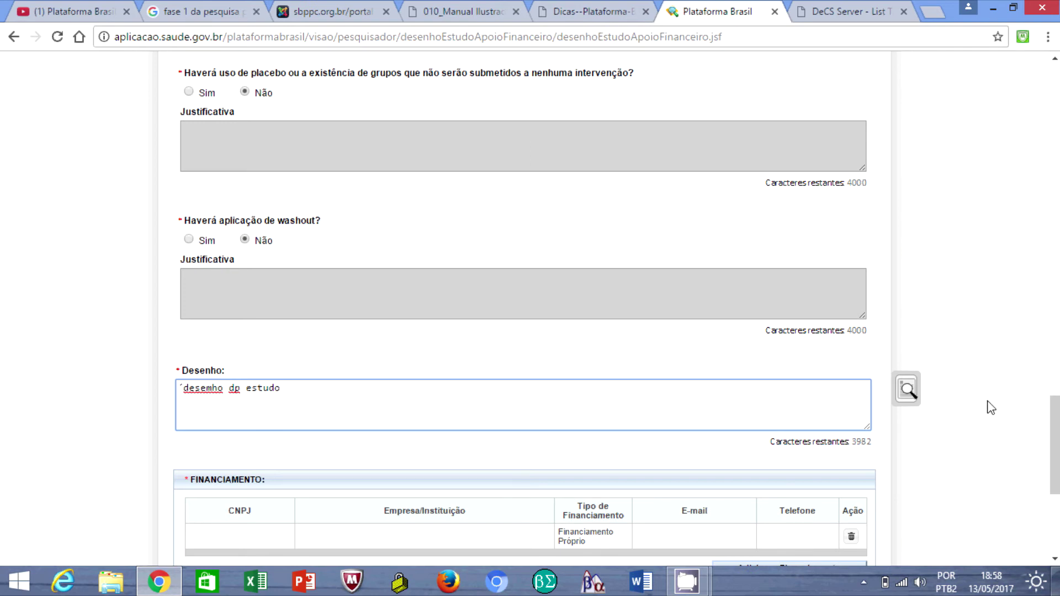
{"action": "left_click", "coordinate": [243, 390]}
{"action": "key", "text": "BackSpace"}
{"action": "type", "text": "o"}
{"action": "left_click_drag", "start_coordinate": [1055, 442], "coordinate": [1056, 513]}
{"action": "left_click", "coordinate": [844, 454]}
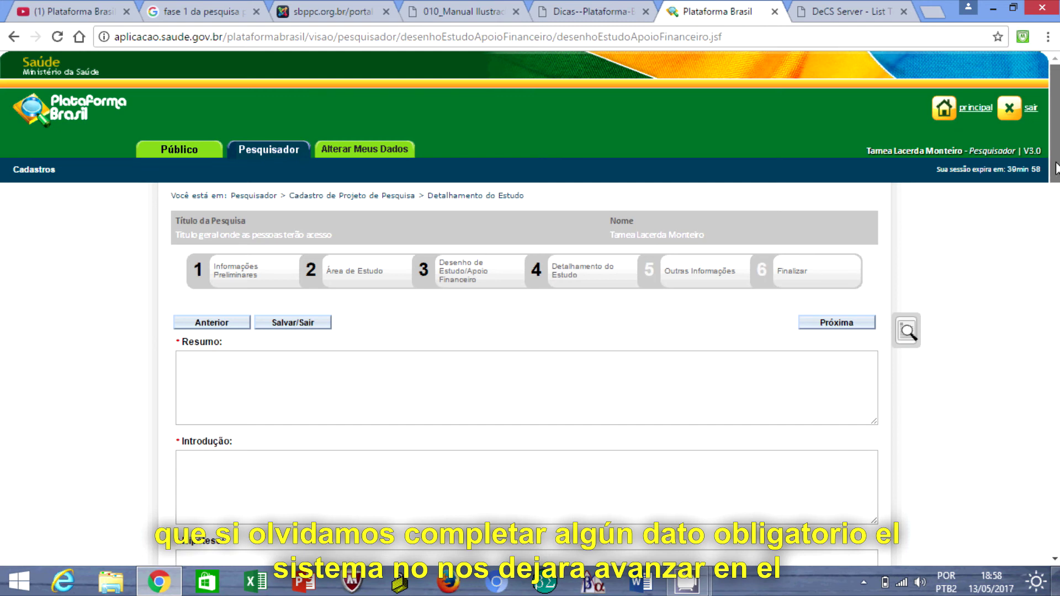
- Fill in the Resumo field with "Resumo" and the Introdução field with "Introdução"
{"action": "left_click_drag", "start_coordinate": [1056, 169], "coordinate": [1057, 220]}
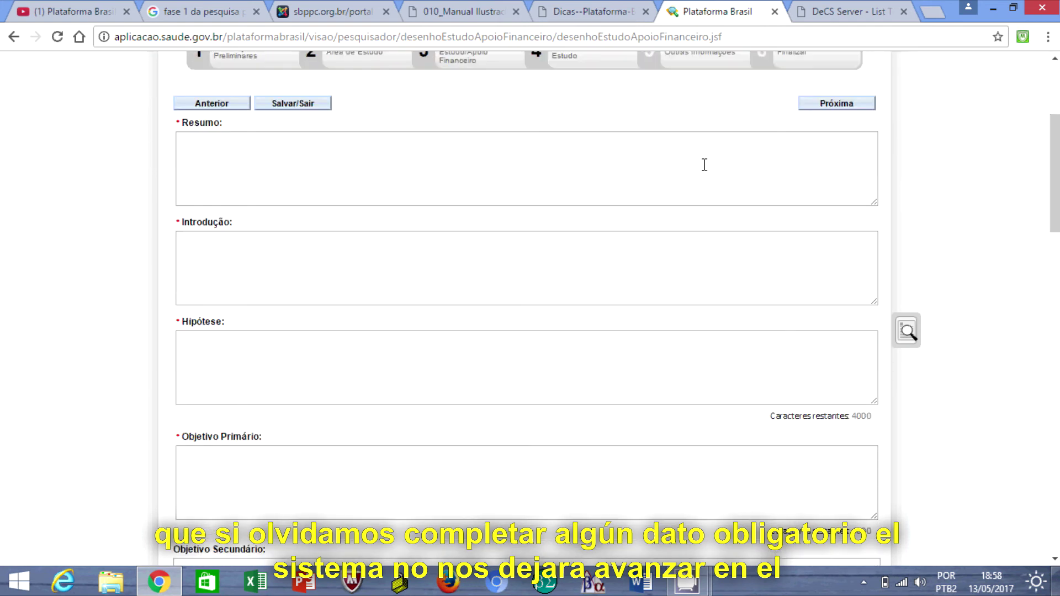
{"action": "left_click", "coordinate": [570, 175]}
{"action": "type", "text": "Resumo"}
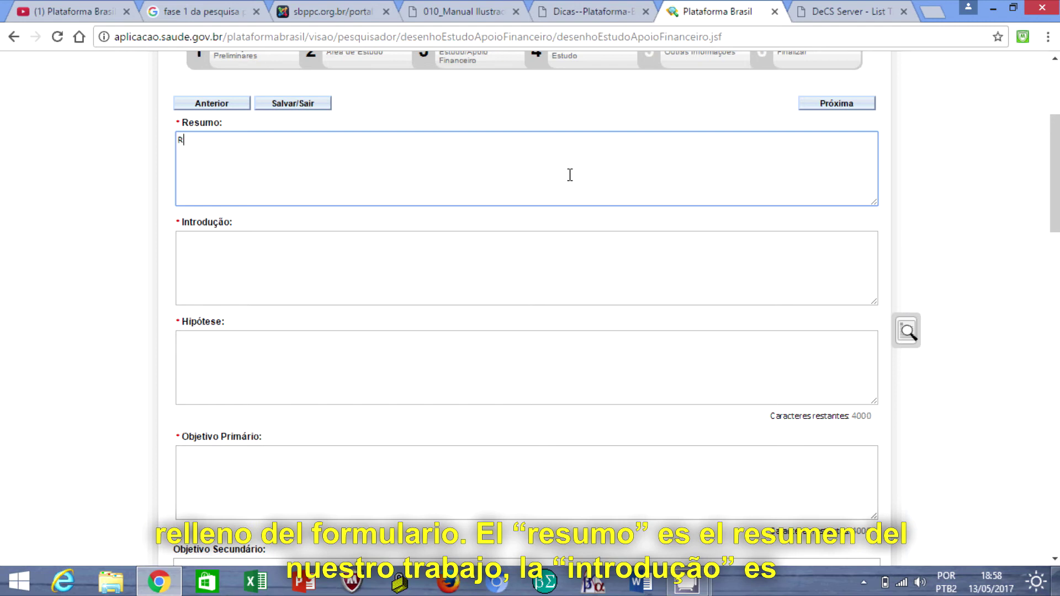
{"action": "left_click", "coordinate": [480, 267]}
{"action": "type", "text": "Introdução"}
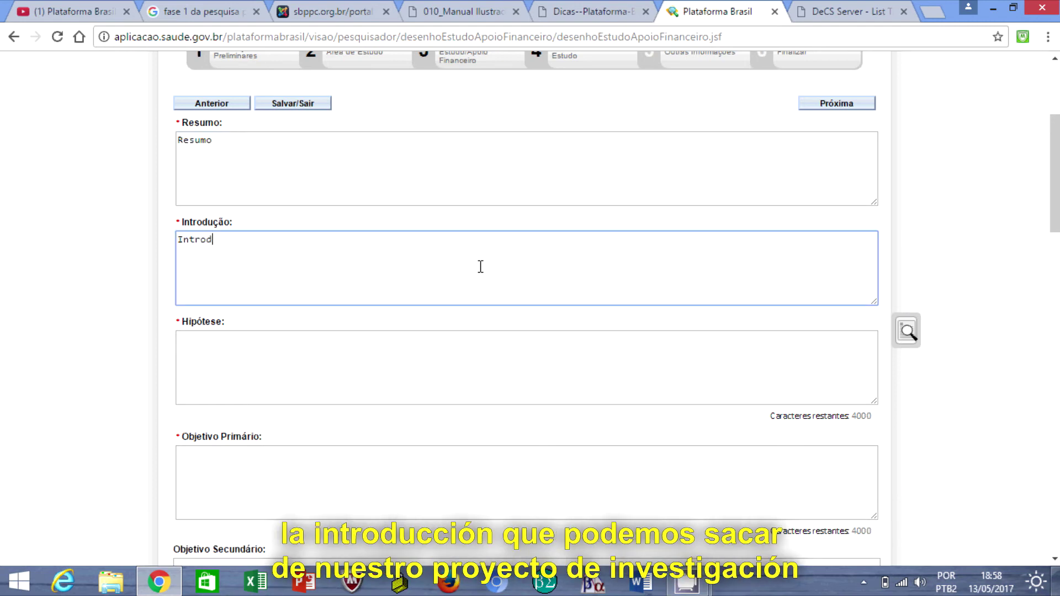
- Fill in the Hipótese field with "Hipótese"
{"action": "left_click", "coordinate": [442, 355]}
{"action": "type", "text": "H"}
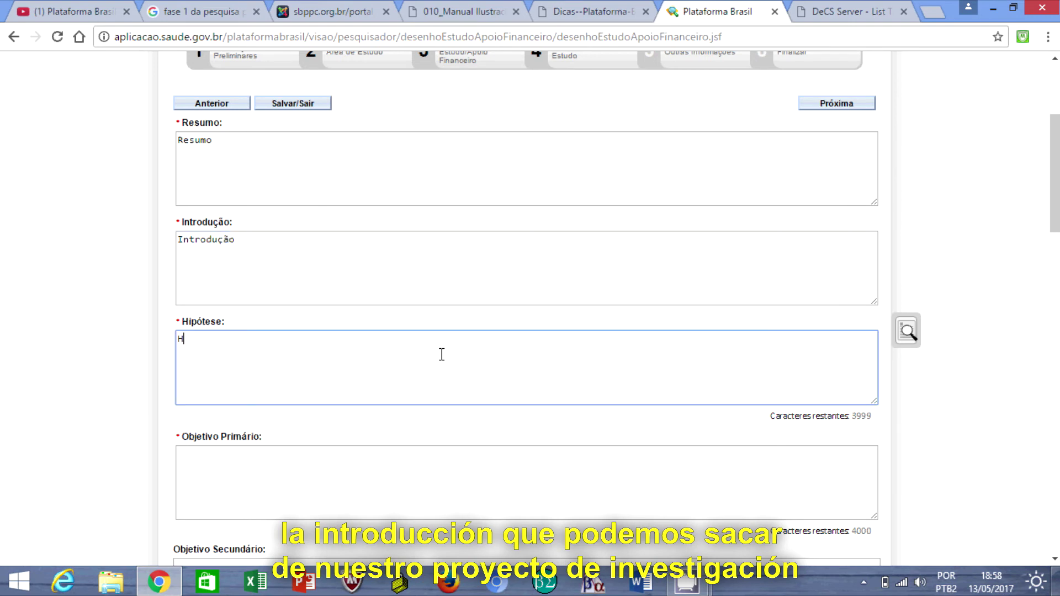
{"action": "type", "text": "ipótese"}
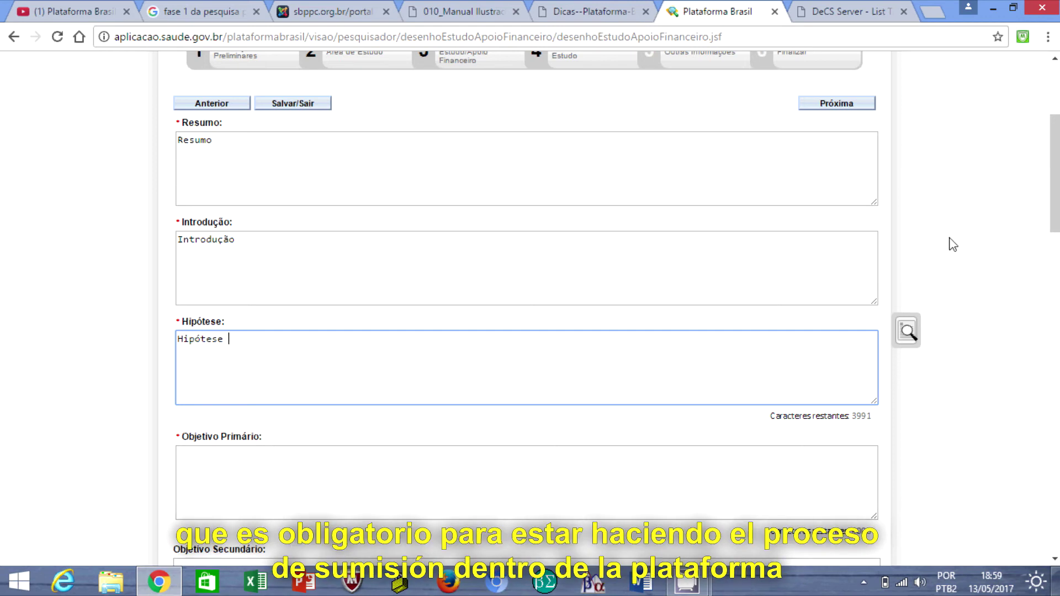
- Enter "Variável mais importante e unica" as Objetivo Primário and "Variáceis não tão importantes" as Objetivo Secundário
{"action": "scroll", "coordinate": [1055, 187], "scroll_direction": "down", "scroll_amount": 2}
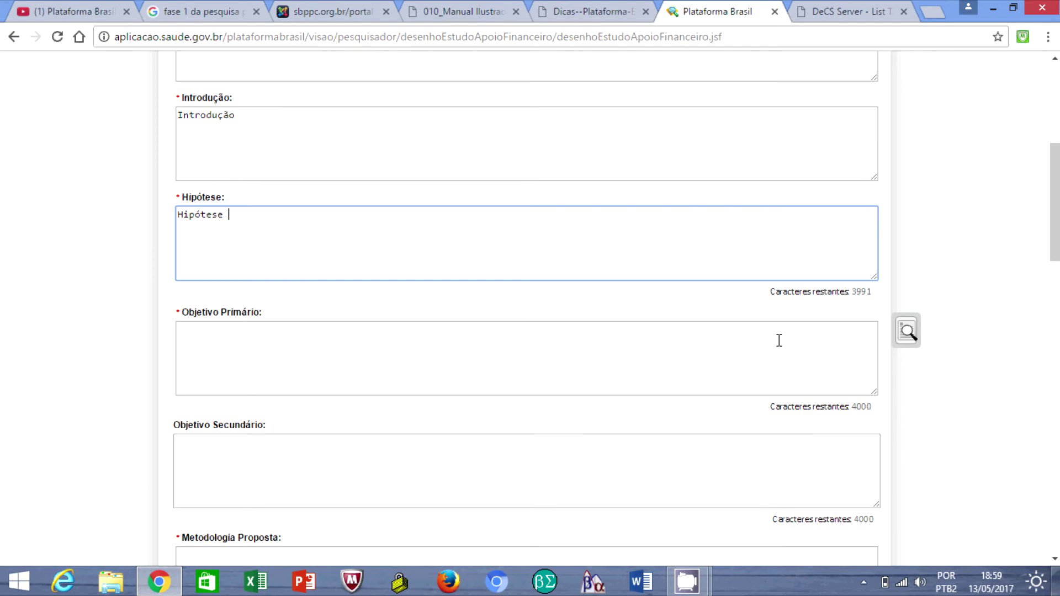
{"action": "left_click", "coordinate": [425, 349]}
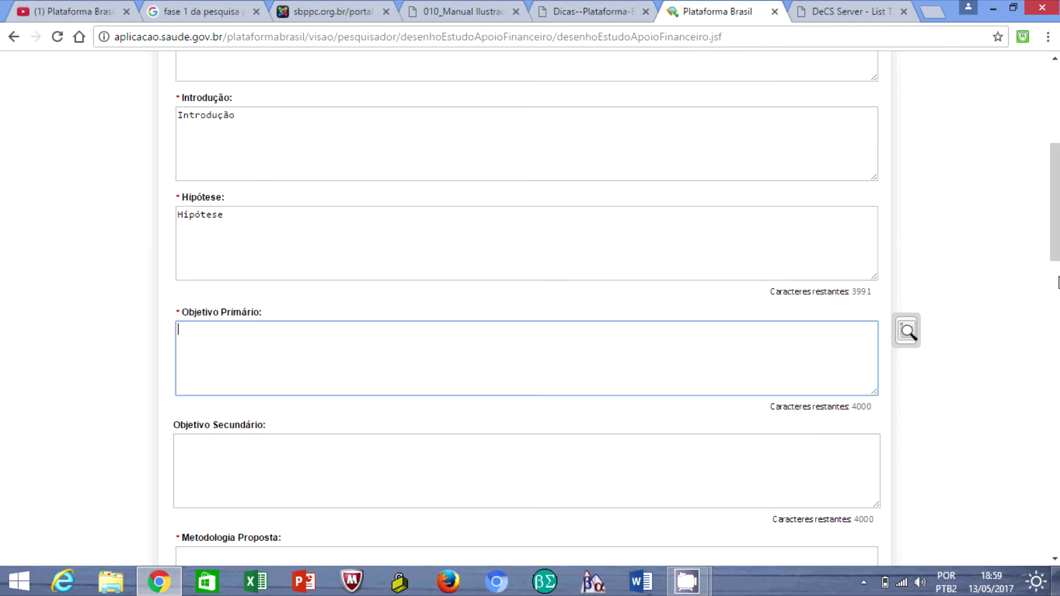
{"action": "scroll", "coordinate": [1056, 278], "scroll_direction": "down", "scroll_amount": 2}
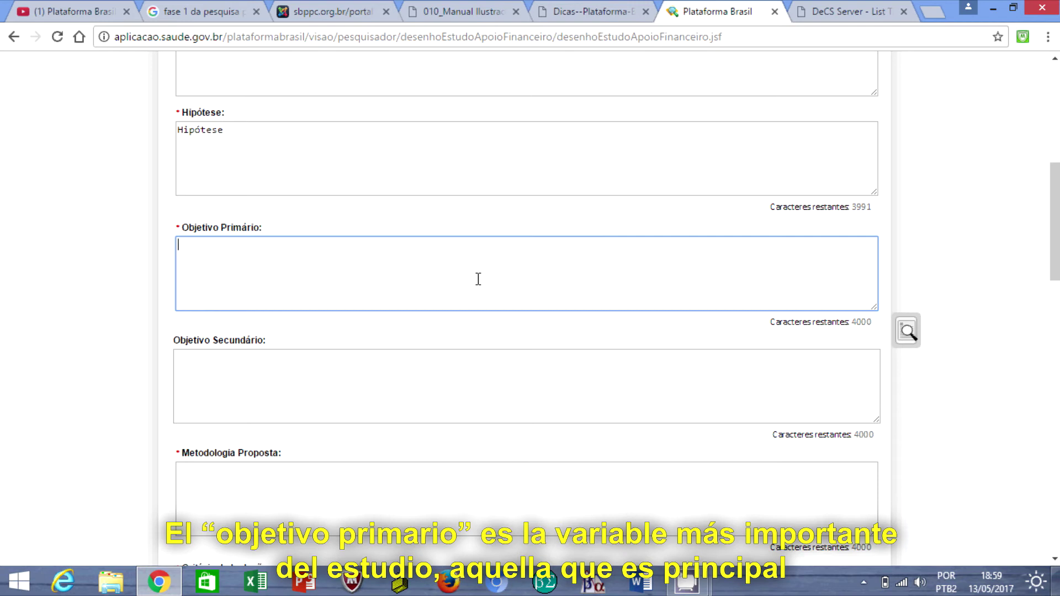
{"action": "type", "text": "Mais variável mais importante e unica"}
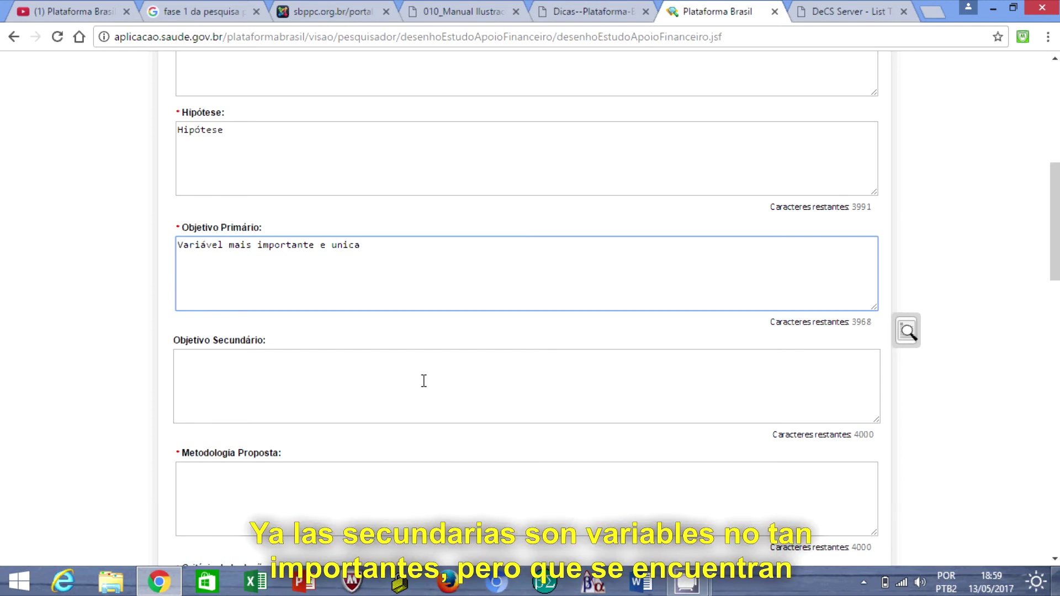
{"action": "left_click", "coordinate": [424, 381]}
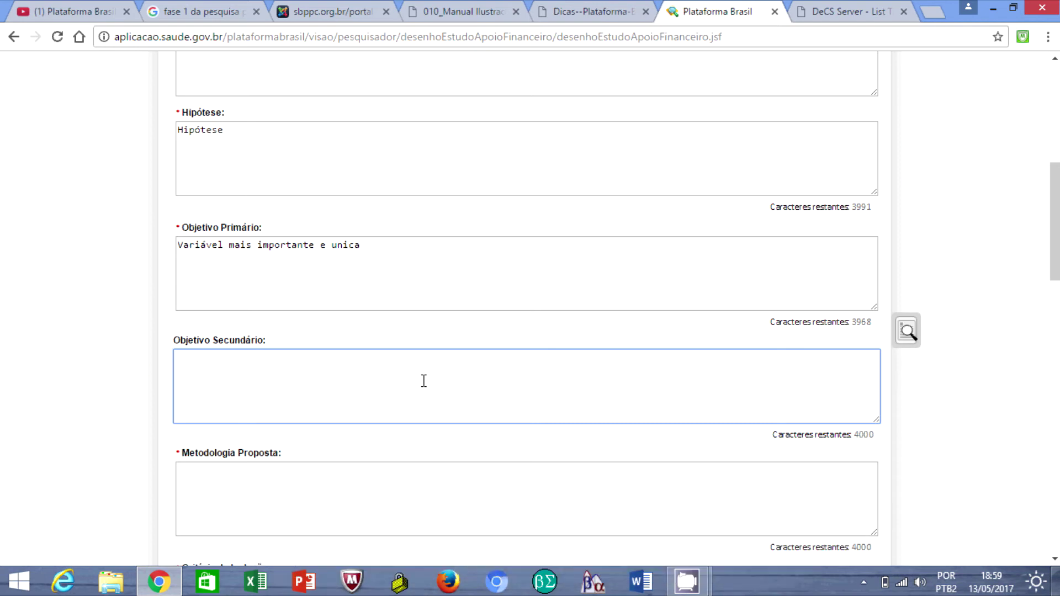
{"action": "type", "text": "Variáceis não tão importantes"}
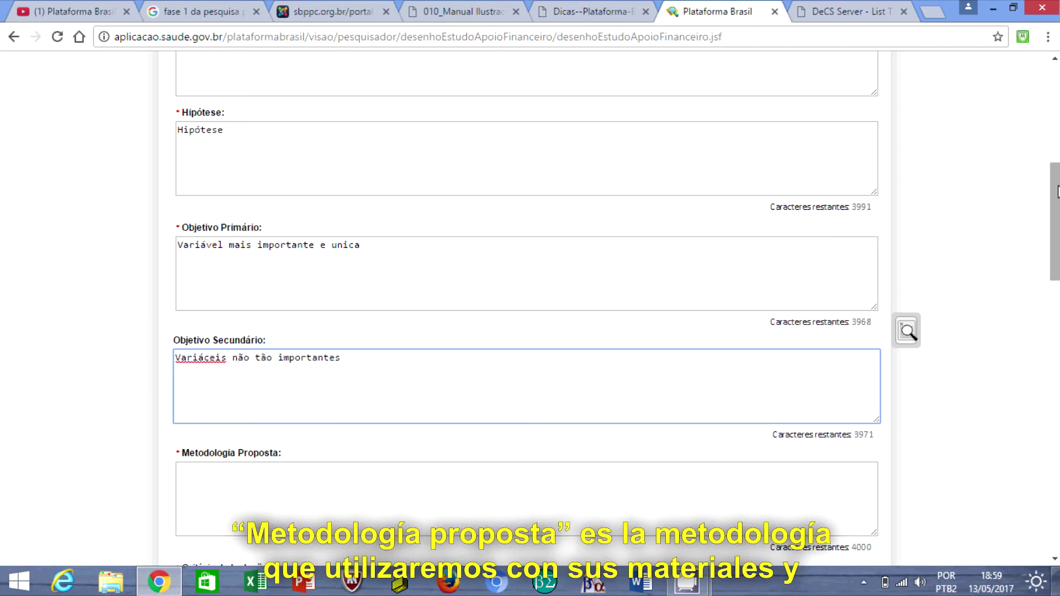
- Fill in the Metodologia Proposta field with "Materias Métodos"
{"action": "left_click_drag", "start_coordinate": [1056, 193], "coordinate": [1056, 247]}
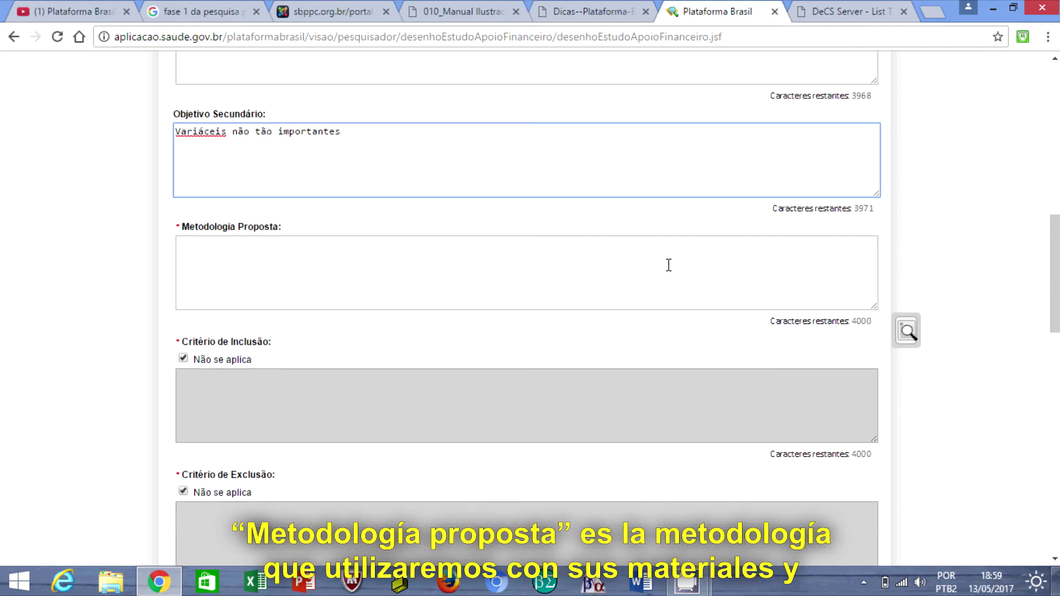
{"action": "left_click", "coordinate": [620, 265]}
{"action": "type", "text": "Mate"}
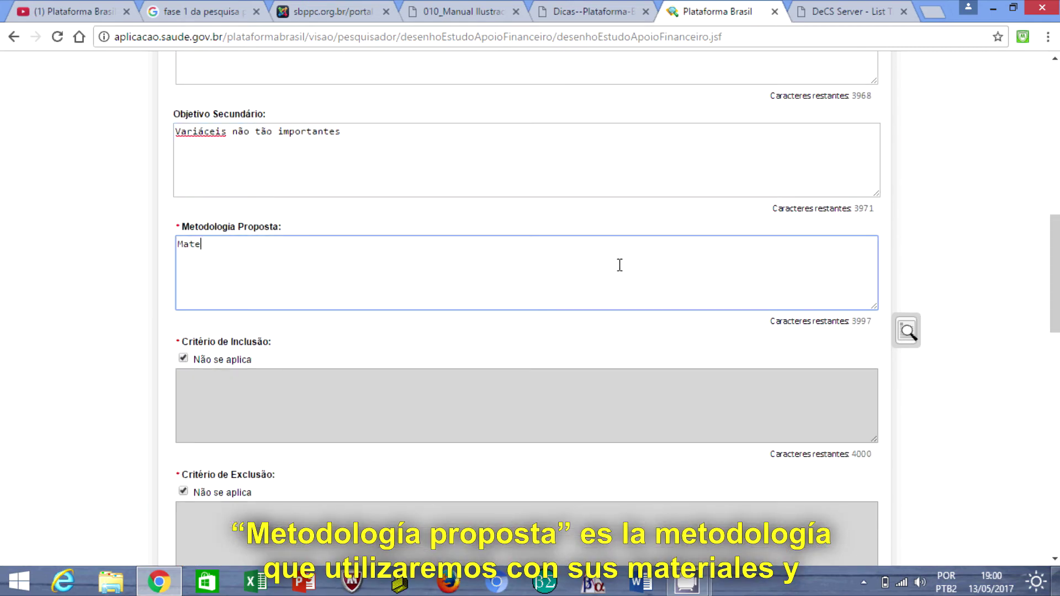
{"action": "type", "text": "rias Métodos"}
- Make the Critério de Inclusão applicable by clearing its Não se aplica option, and enter "Mulheres" as the criterion
{"action": "scroll", "coordinate": [927, 303], "scroll_direction": "down", "scroll_amount": 3}
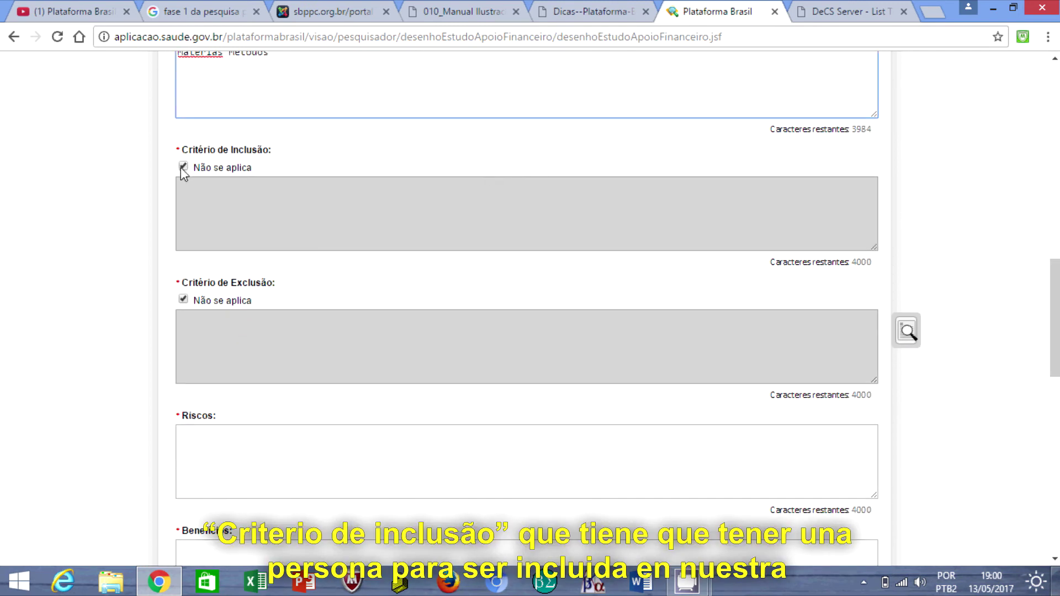
{"action": "left_click", "coordinate": [184, 167]}
{"action": "left_click", "coordinate": [227, 197]}
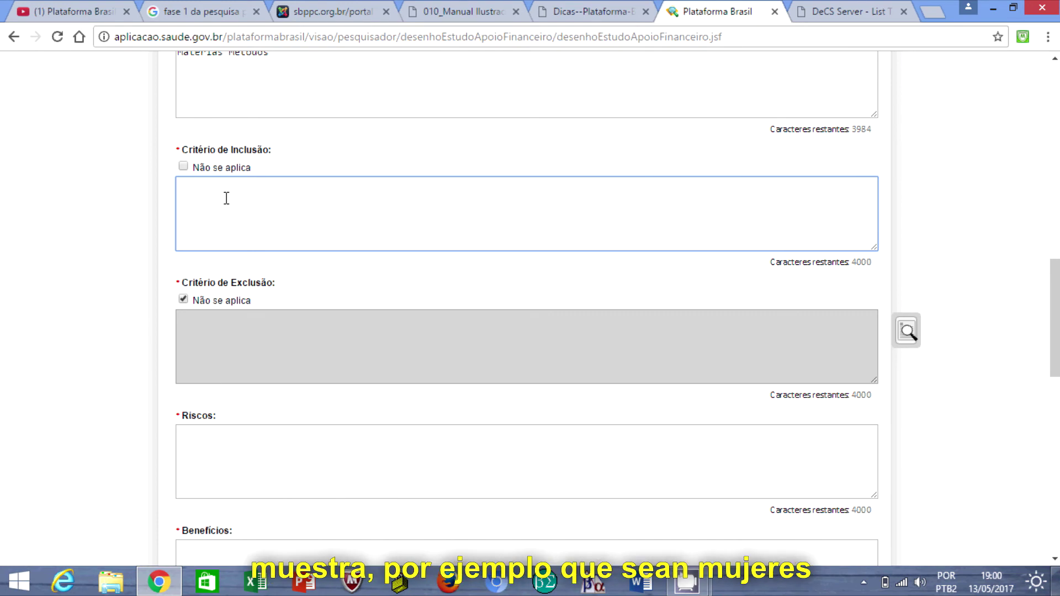
{"action": "type", "text": "Mulheres"}
- Make the Critério de Exclusão applicable by clearing its Não se aplica option, and enter "Ter menos de 30 anos" as the criterion
{"action": "left_click", "coordinate": [187, 300]}
{"action": "left_click", "coordinate": [275, 337]}
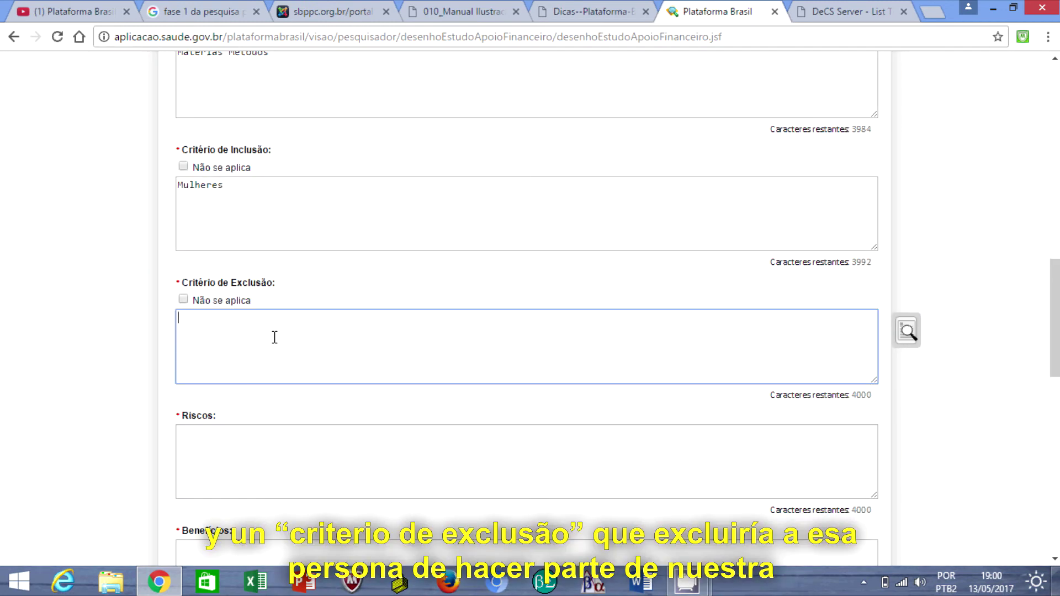
{"action": "type", "text": "Ter menos de 30 anos"}
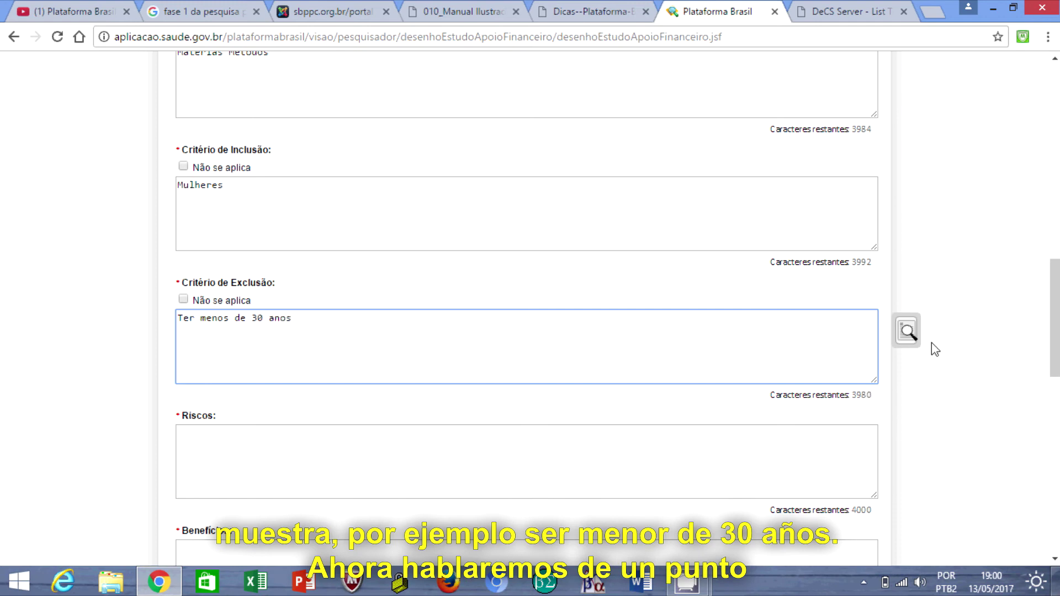
{"action": "scroll", "coordinate": [1055, 315], "scroll_direction": "down", "scroll_amount": 4}
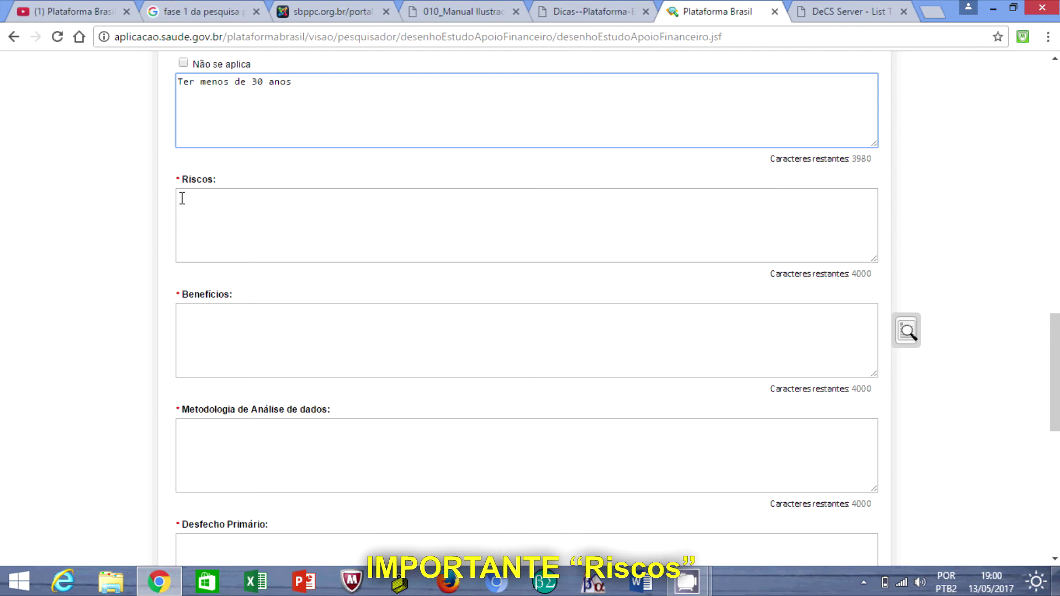
{"action": "left_click_drag", "start_coordinate": [182, 180], "coordinate": [219, 182]}
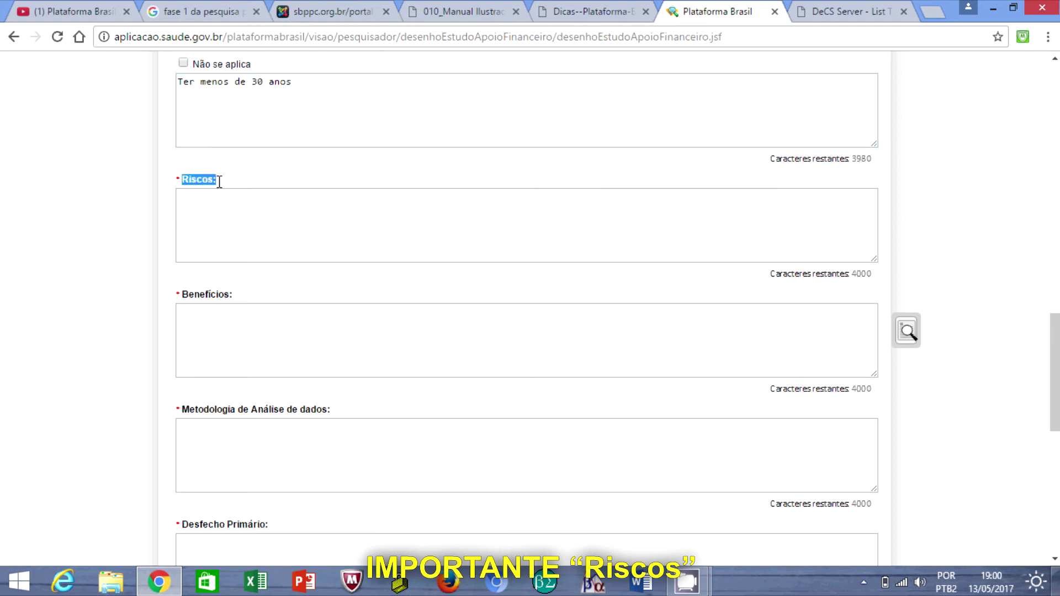
{"action": "left_click", "coordinate": [224, 206]}
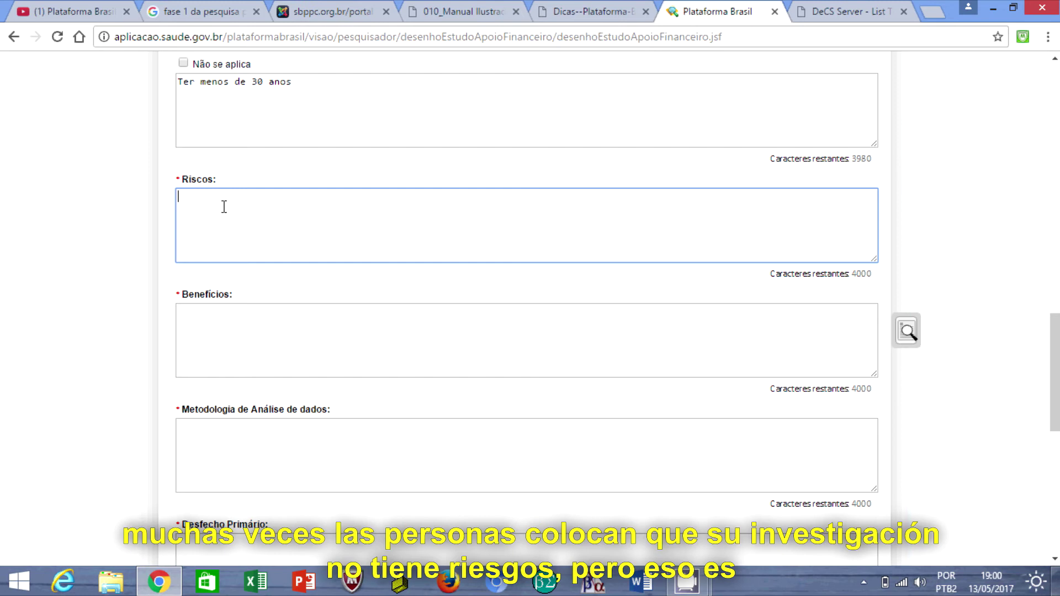
{"action": "type", "text": "O trabalho não apresenta riscos"}
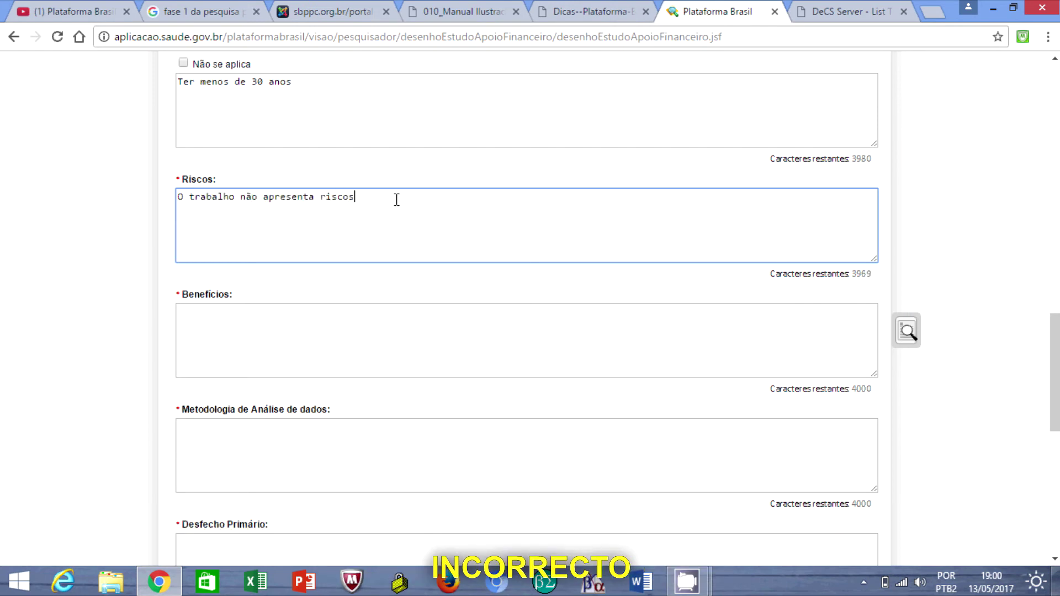
{"action": "left_click_drag", "start_coordinate": [396, 199], "coordinate": [142, 191]}
{"action": "key", "text": "BackSpace"}
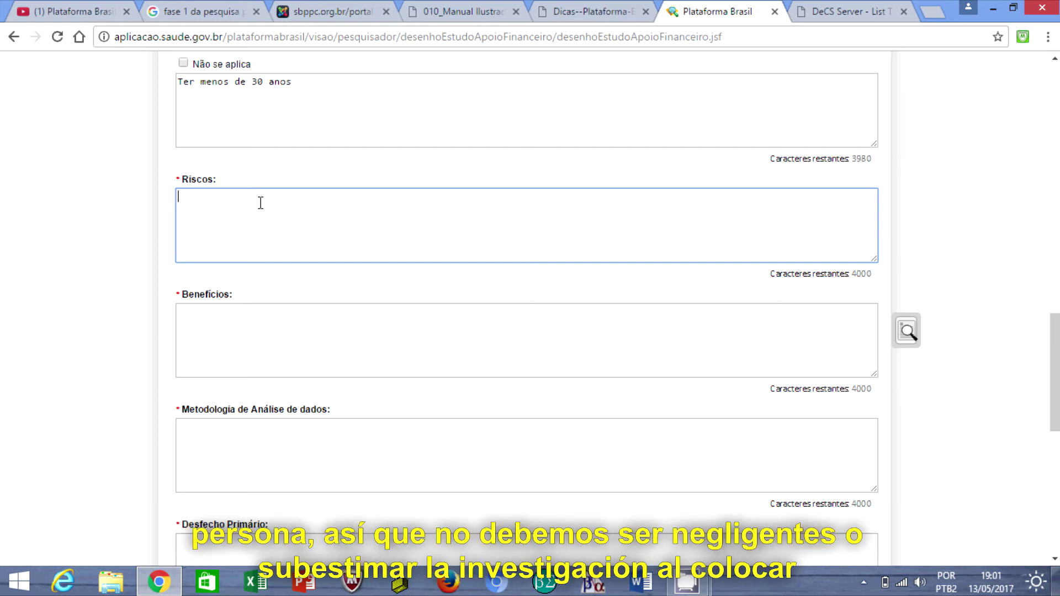
- Enter "Risco de constrangimento" in the Riscos field and "Beneficio social" in the Benefícios field
{"action": "type", "text": "Risco de constrangimento"}
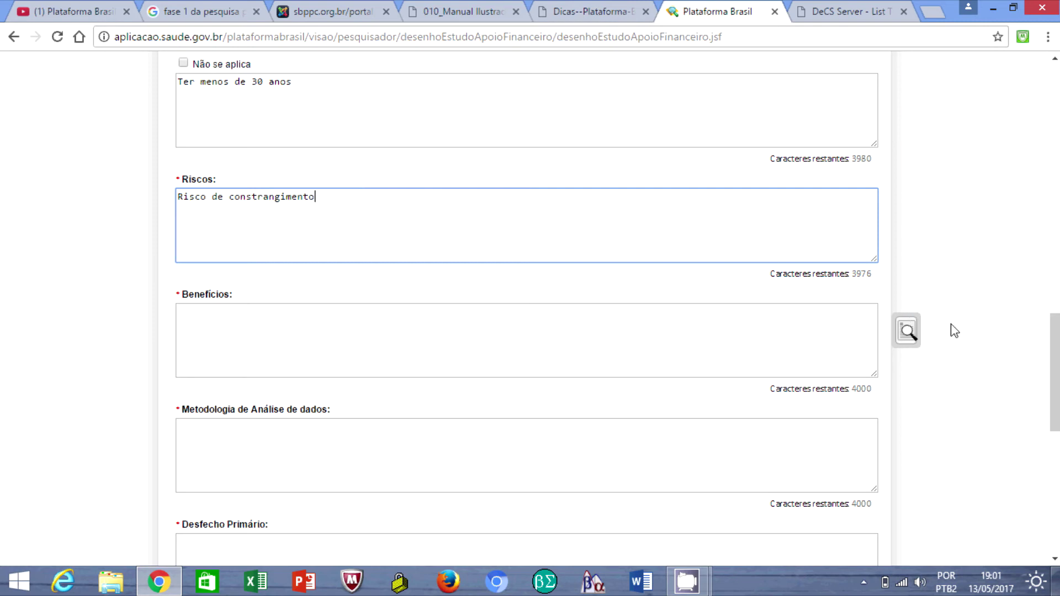
{"action": "scroll", "coordinate": [1055, 373], "scroll_direction": "down", "scroll_amount": 1}
{"action": "scroll", "coordinate": [1055, 373], "scroll_direction": "down", "scroll_amount": 1}
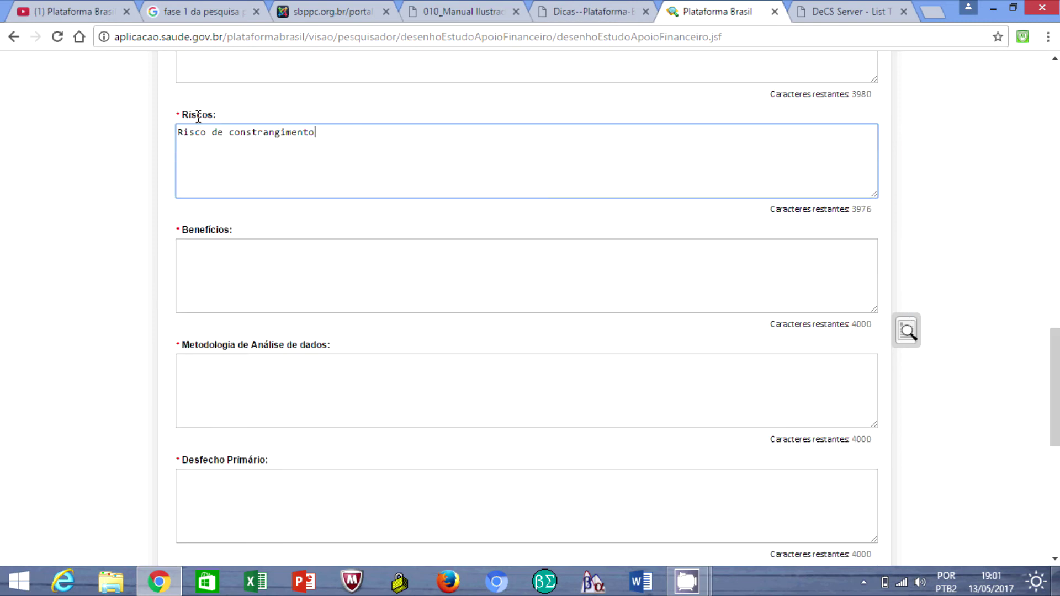
{"action": "left_click", "coordinate": [208, 133]}
{"action": "left_click", "coordinate": [251, 265]}
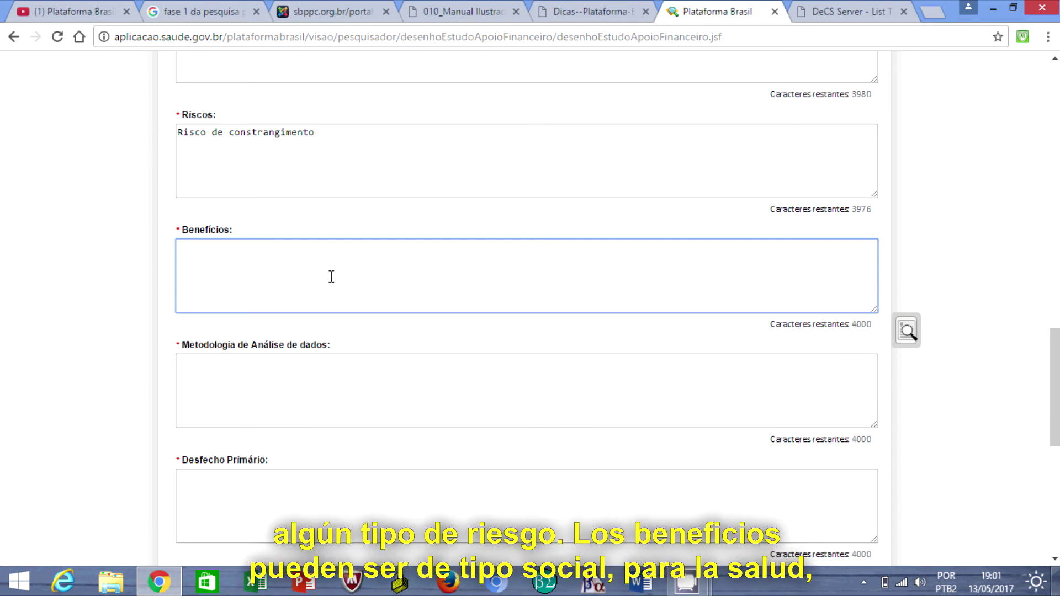
{"action": "type", "text": "Beneficio social"}
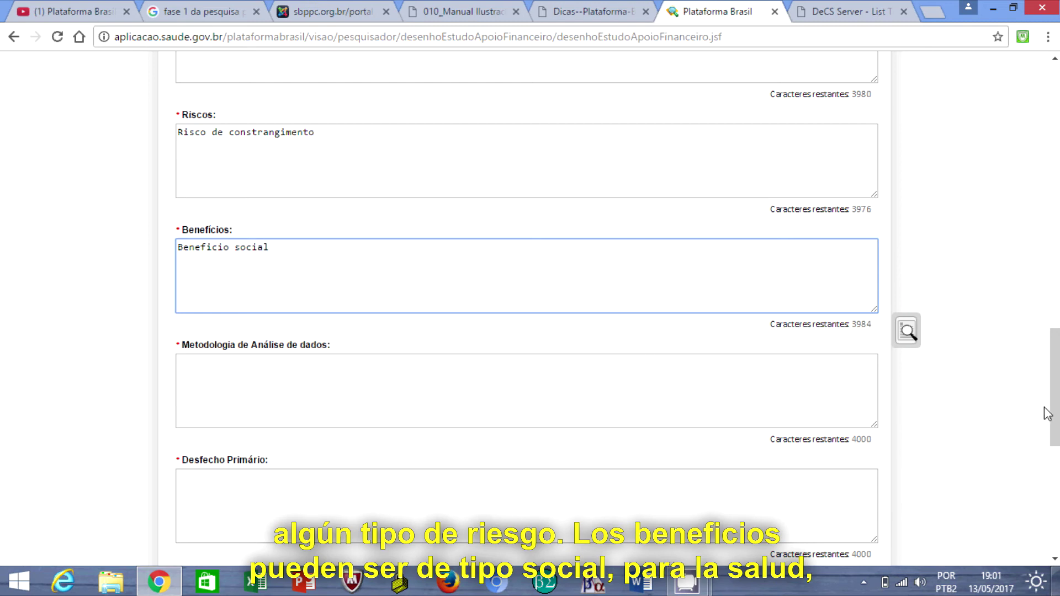
- Fill in the Metodologia de Análise de dados field with "Teste T Studente, Bioestástica"
{"action": "left_click_drag", "start_coordinate": [1052, 408], "coordinate": [1053, 450]}
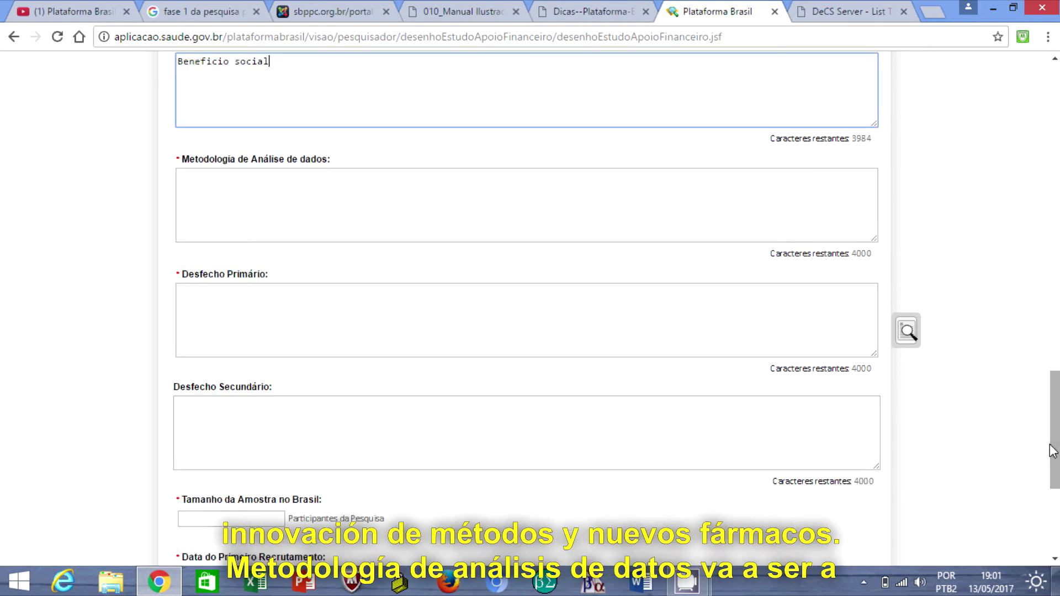
{"action": "left_click", "coordinate": [539, 186]}
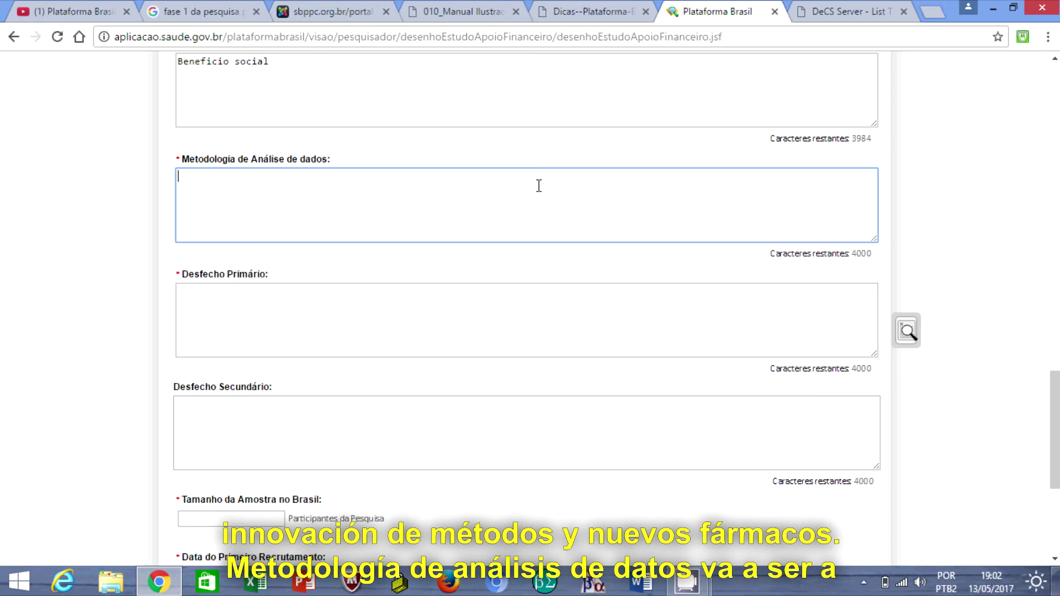
{"action": "type", "text": "Est"}
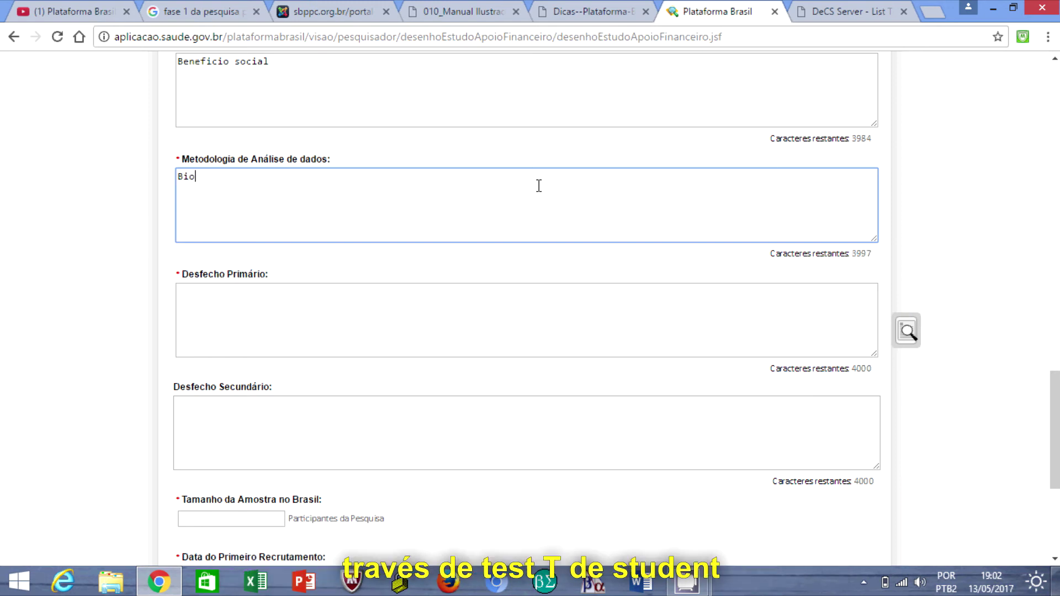
{"action": "key", "text": "BackSpace"}
{"action": "key", "text": "BackSpace"}
{"action": "key", "text": "BackSpace"}
{"action": "type", "text": "Teste T e"}
{"action": "key", "text": "BackSpace"}
{"action": "type", "text": "Studente, B"}
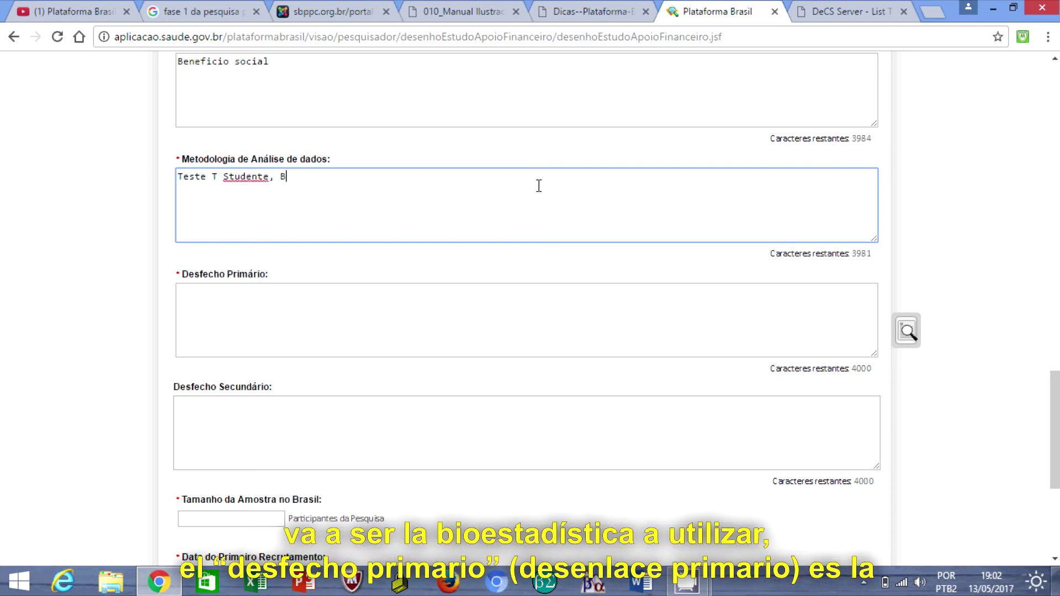
{"action": "type", "text": "ioestástica"}
- Enter "Expectativa principal" as Desfecho Primário and "Não tão importantes" as Desfecho Secundário
{"action": "left_click_drag", "start_coordinate": [1053, 420], "coordinate": [1053, 436]}
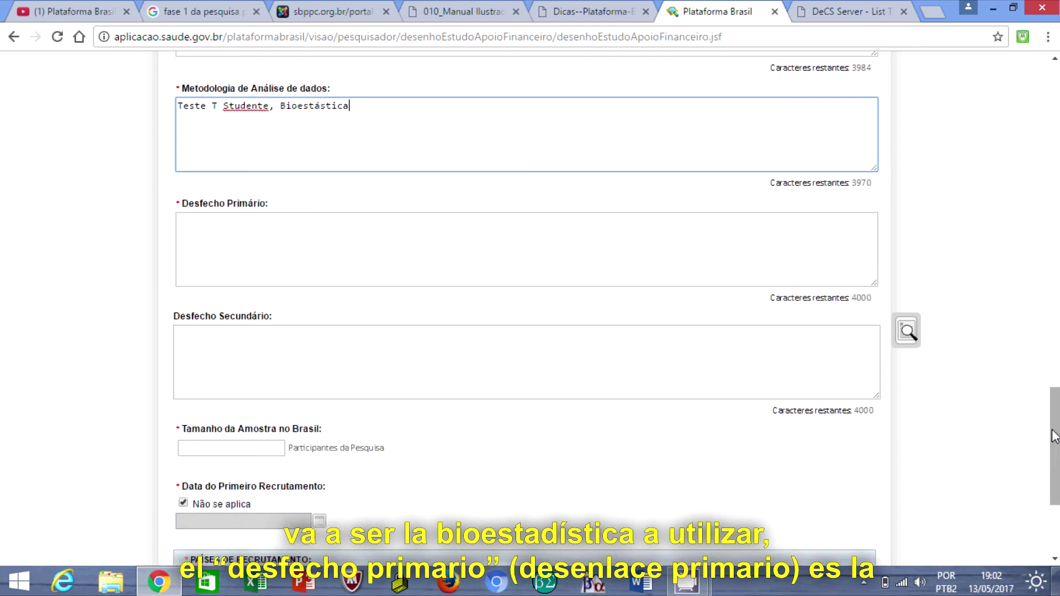
{"action": "left_click", "coordinate": [421, 253]}
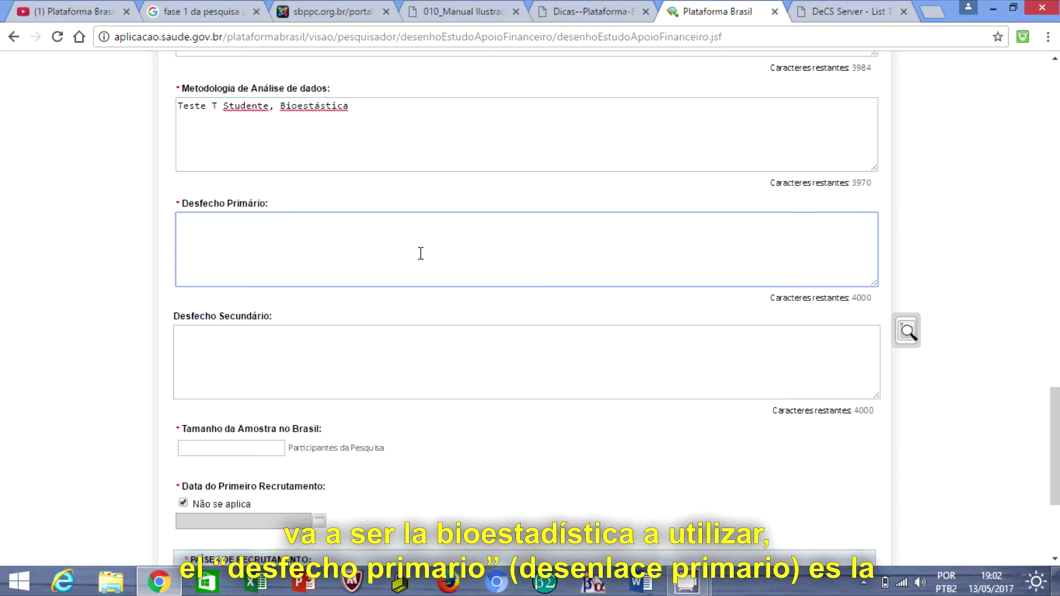
{"action": "type", "text": "Expectativa principal"}
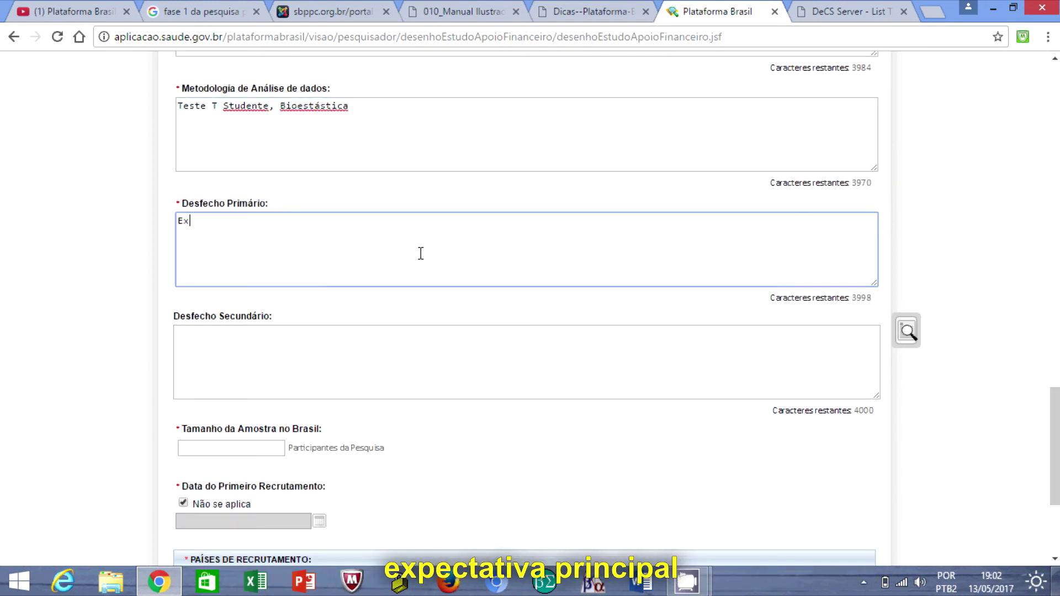
{"action": "left_click", "coordinate": [323, 363]}
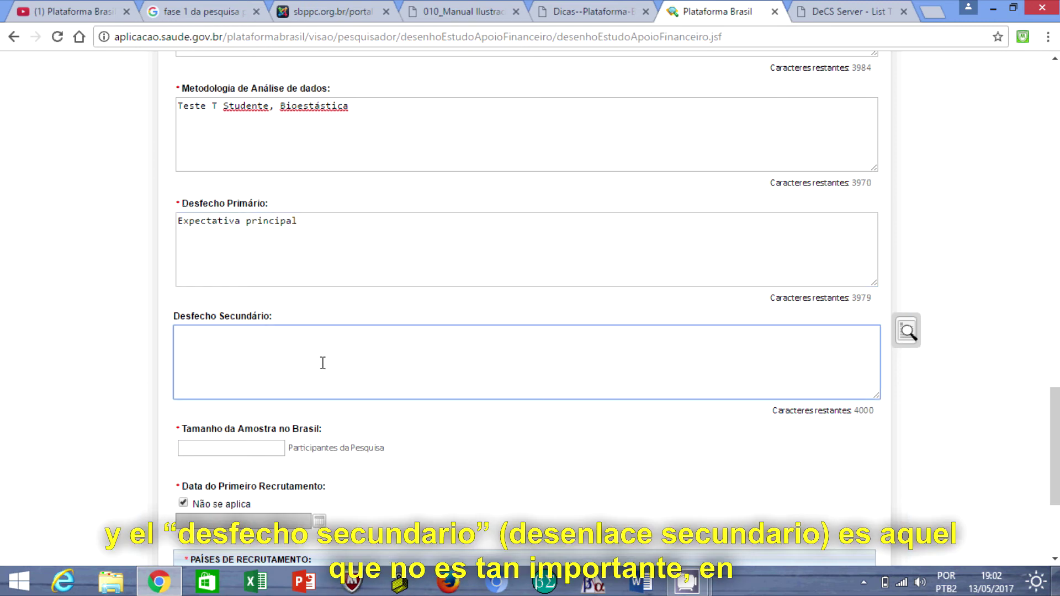
{"action": "type", "text": "Não ta"}
{"action": "type", "text": "o importantes"}
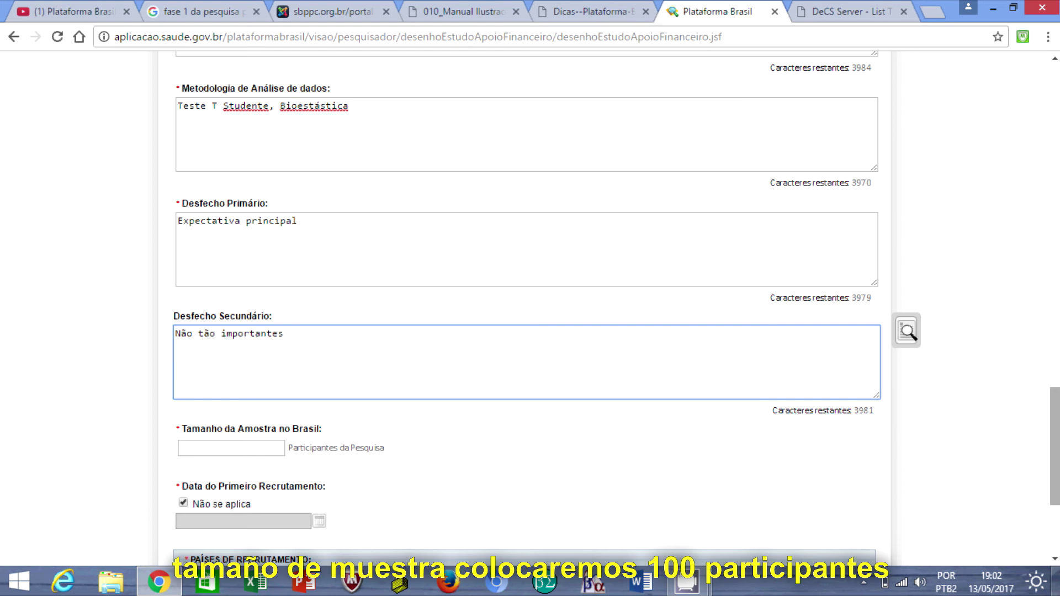
- Set the Tamanho da Amostra no Brasil to 100 participants
{"action": "scroll", "coordinate": [906, 332], "scroll_direction": "down", "scroll_amount": 1}
{"action": "scroll", "coordinate": [507, 369], "scroll_direction": "down", "scroll_amount": 2}
{"action": "left_click", "coordinate": [274, 270]}
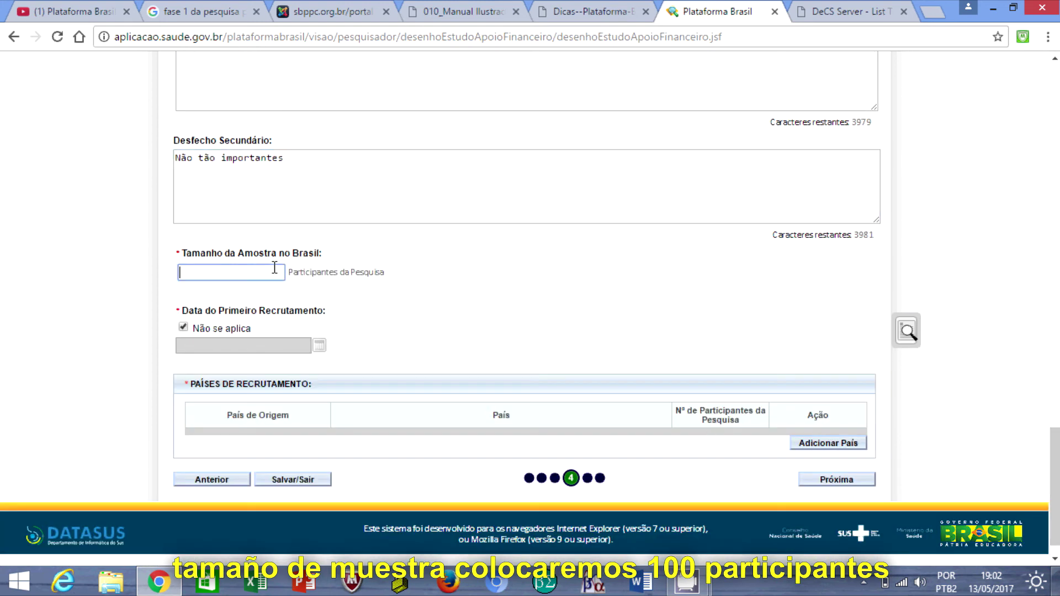
{"action": "type", "text": "100"}
- Clear the Não se aplica option of Data do Primeiro Recrutamento and set the date to 03/07/2017
{"action": "left_click", "coordinate": [183, 327]}
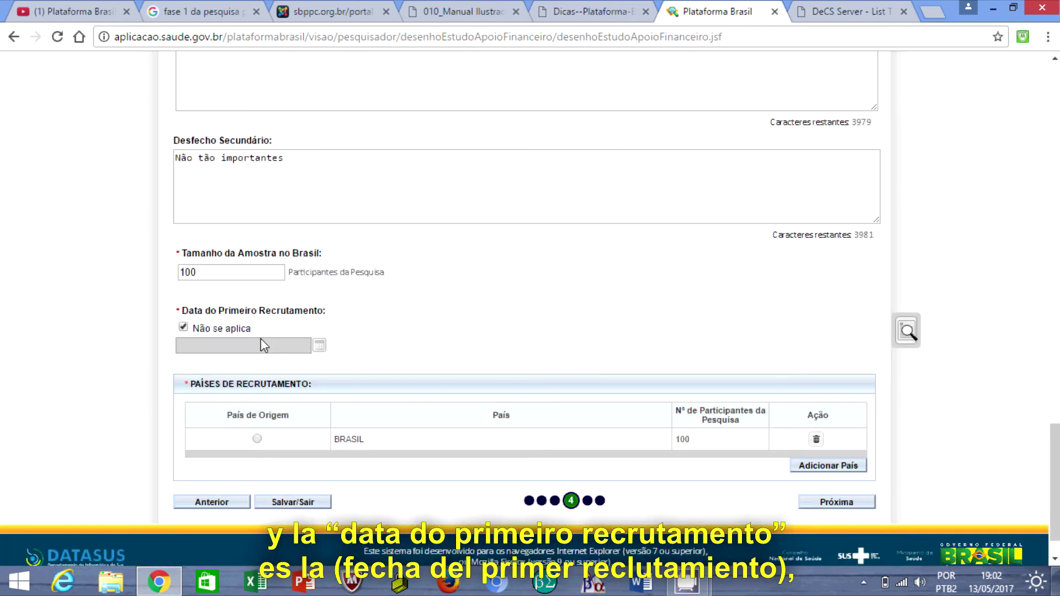
{"action": "left_click", "coordinate": [183, 328]}
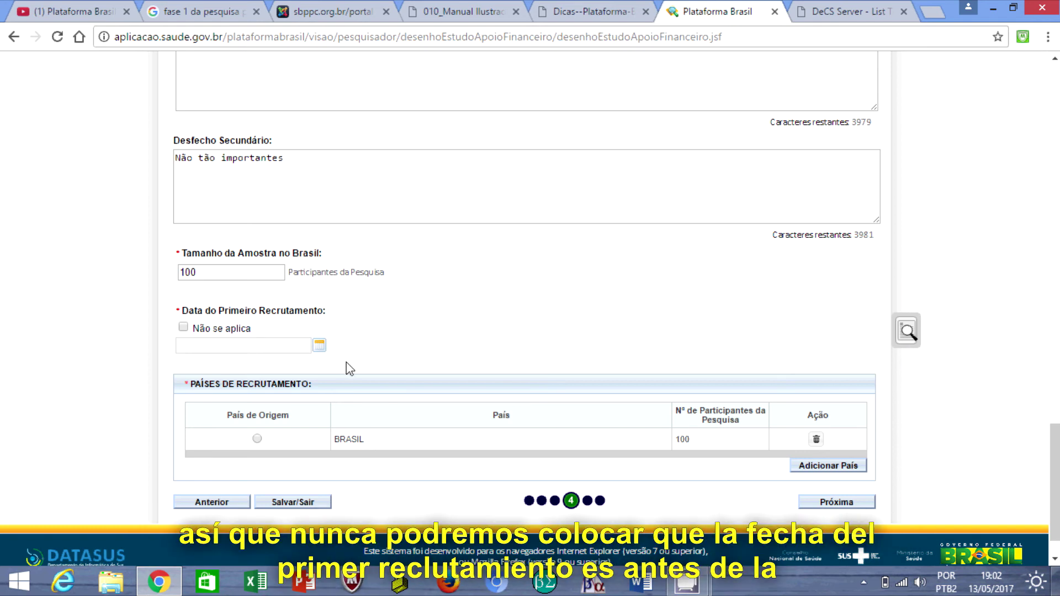
{"action": "left_click", "coordinate": [320, 346]}
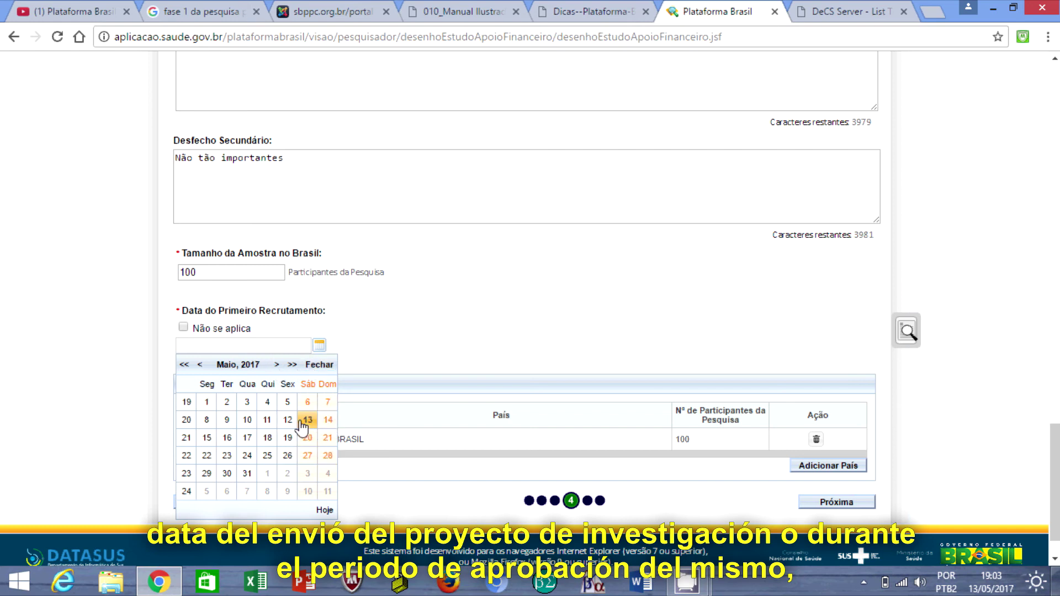
{"action": "left_click", "coordinate": [277, 365]}
{"action": "left_click", "coordinate": [277, 366]}
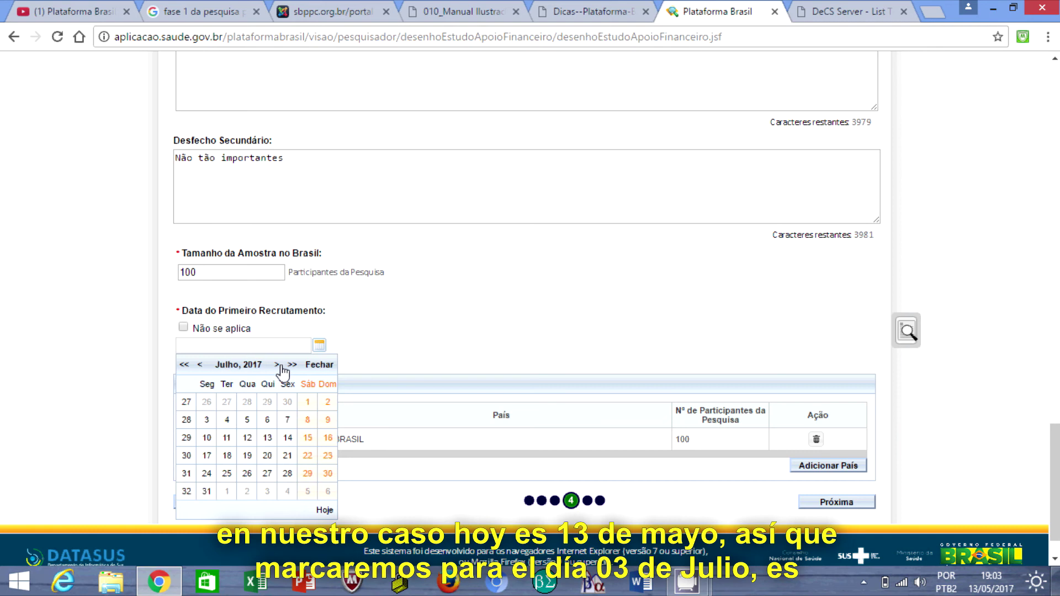
{"action": "left_click", "coordinate": [206, 421]}
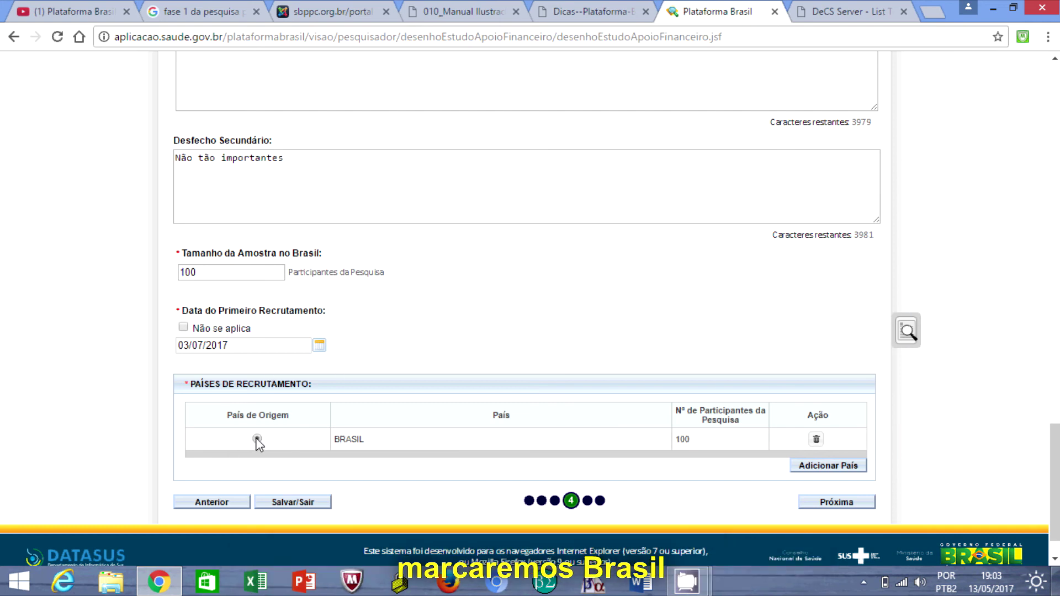
- Mark Brasil as the País de Origem and advance to the next stage of the form
{"action": "left_click", "coordinate": [839, 504]}
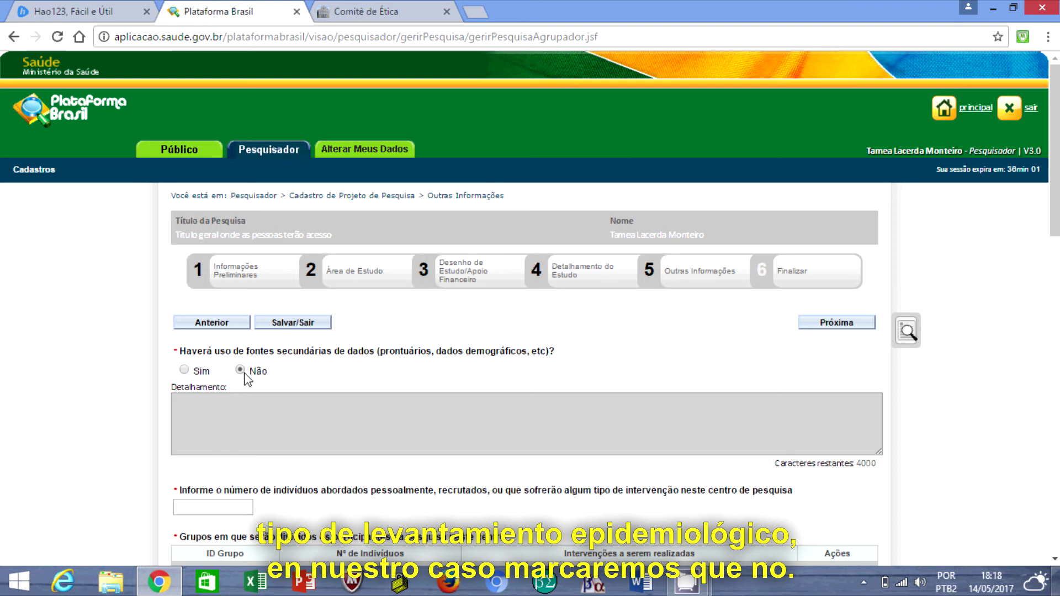
- Answer Não to the use of secondary data sources and set the number of individuals approached at this research centre to 100
{"action": "left_click", "coordinate": [240, 370]}
{"action": "scroll", "coordinate": [745, 203], "scroll_direction": "down", "scroll_amount": 4}
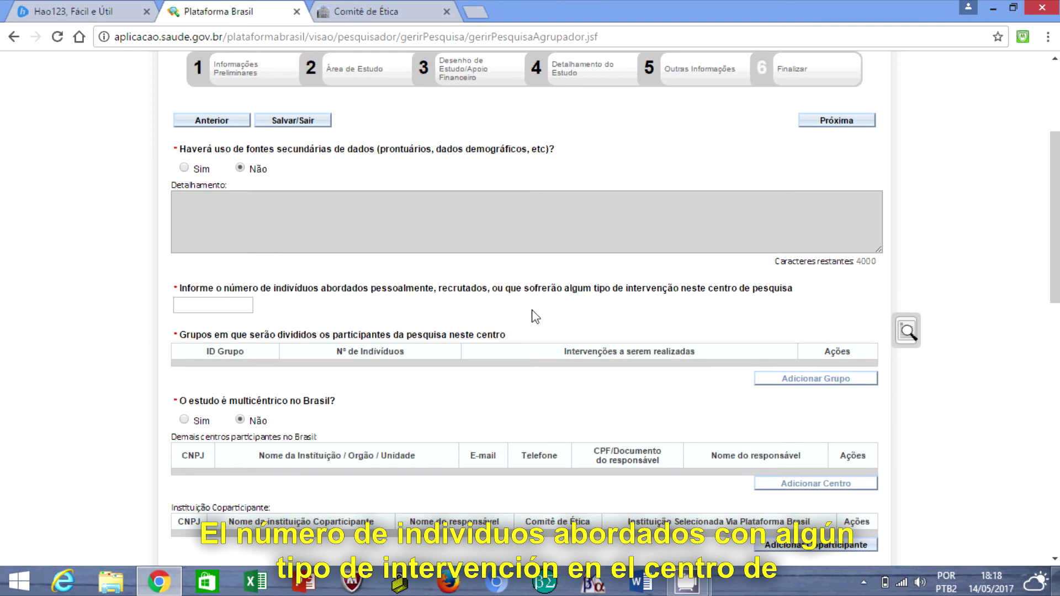
{"action": "left_click", "coordinate": [223, 310]}
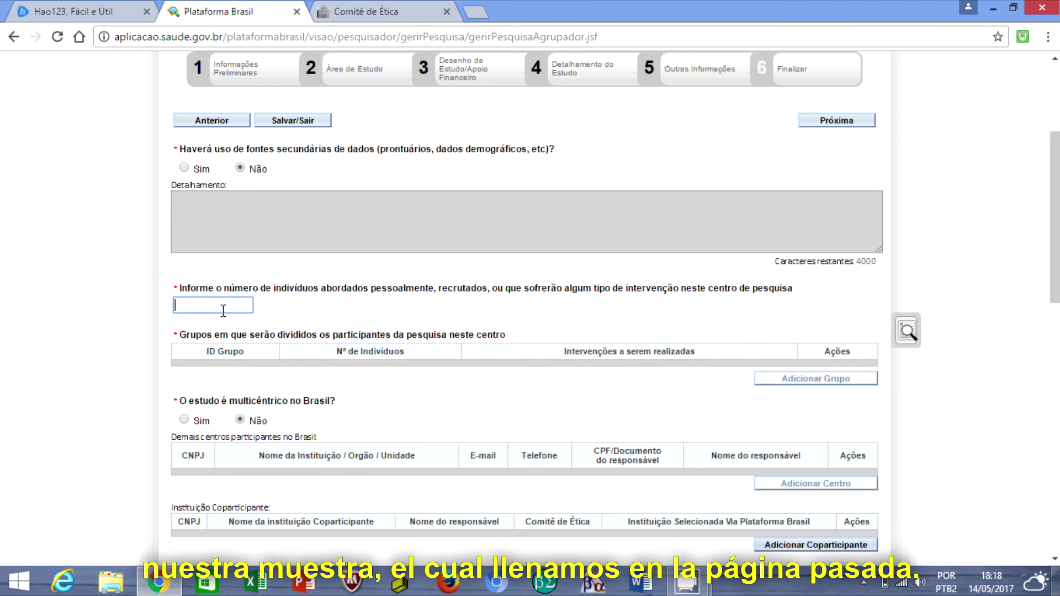
{"action": "type", "text": "100"}
{"action": "left_click", "coordinate": [560, 369]}
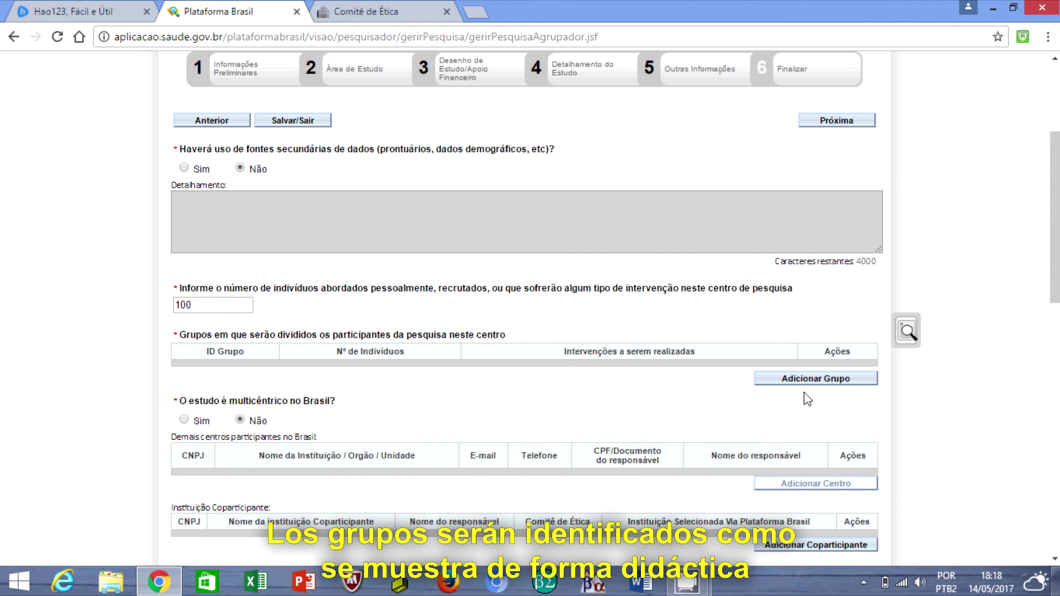
- Start a new participant group identified as "Teste" with 100 individuals and "Teste" as the intervention
{"action": "left_click", "coordinate": [809, 381]}
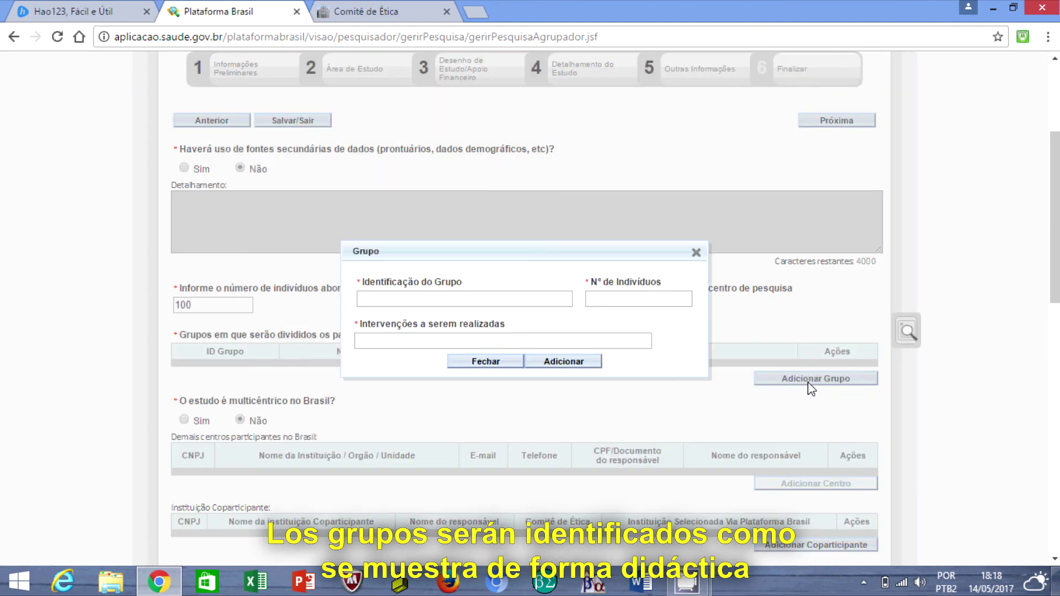
{"action": "left_click", "coordinate": [539, 302]}
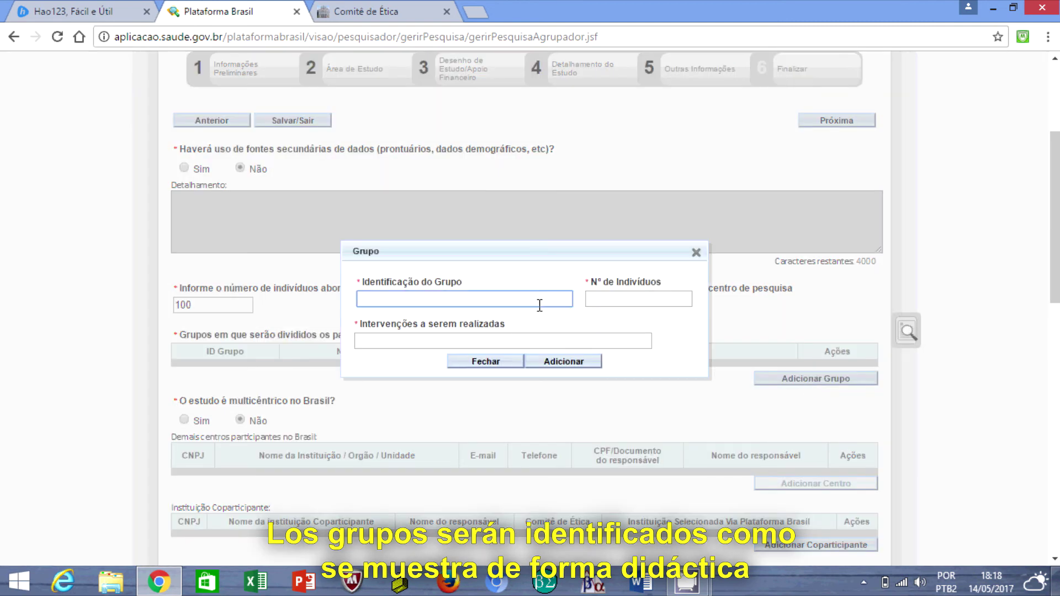
{"action": "type", "text": "Teste"}
{"action": "left_click", "coordinate": [632, 296]}
{"action": "type", "text": "100"}
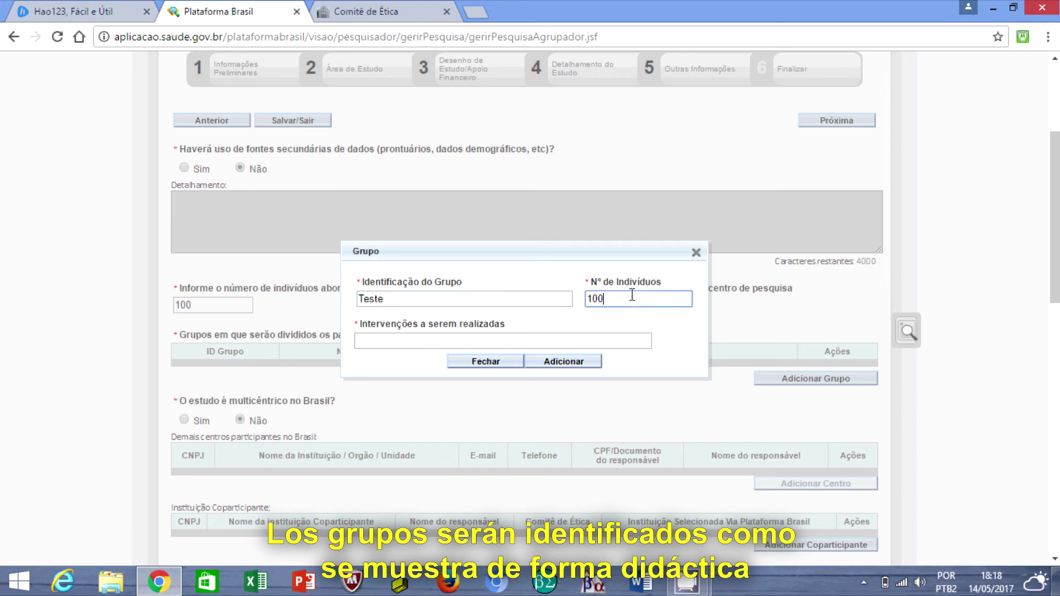
{"action": "left_click", "coordinate": [564, 340]}
{"action": "type", "text": "Teste"}
- Change the group's identification to "Grupo" and add the group to the participant groups
{"action": "left_click", "coordinate": [488, 298]}
{"action": "key", "text": "BackSpace"}
{"action": "key", "text": "BackSpace"}
{"action": "key", "text": "BackSpace"}
{"action": "key", "text": "BackSpace"}
{"action": "key", "text": "BackSpace"}
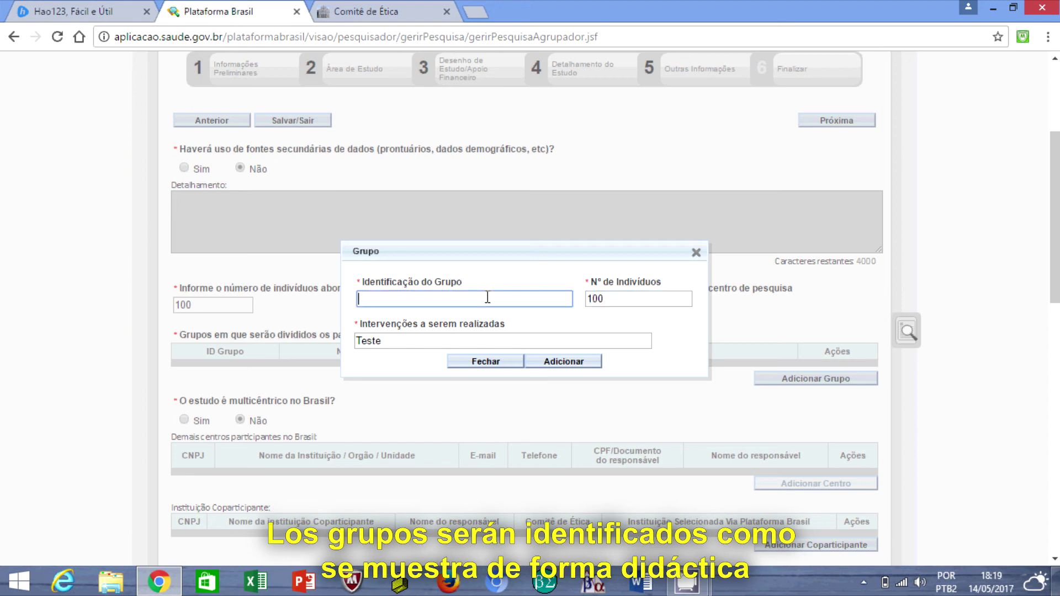
{"action": "type", "text": "Grupo"}
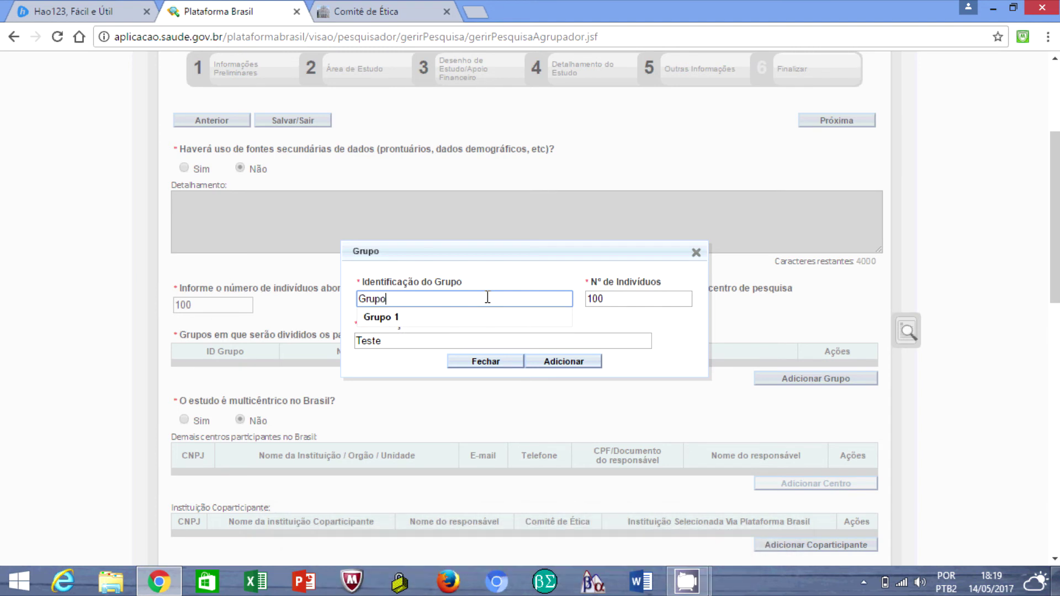
{"action": "left_click", "coordinate": [555, 362]}
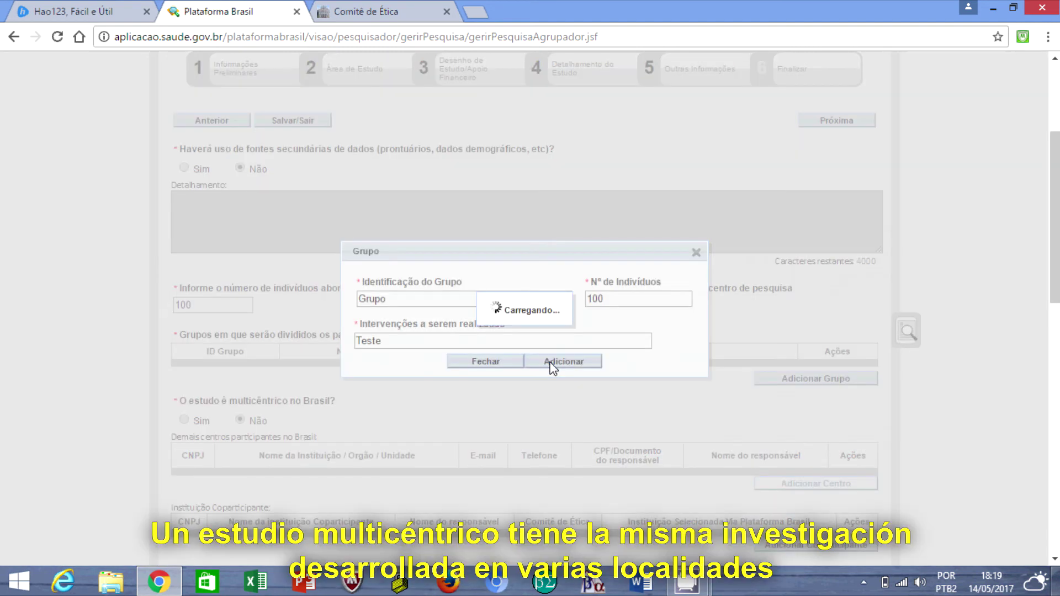
- Start a new Cronograma de execução stage identified as "Teste" with the start date 03/07/2017
{"action": "left_click_drag", "start_coordinate": [1052, 301], "coordinate": [1052, 373]}
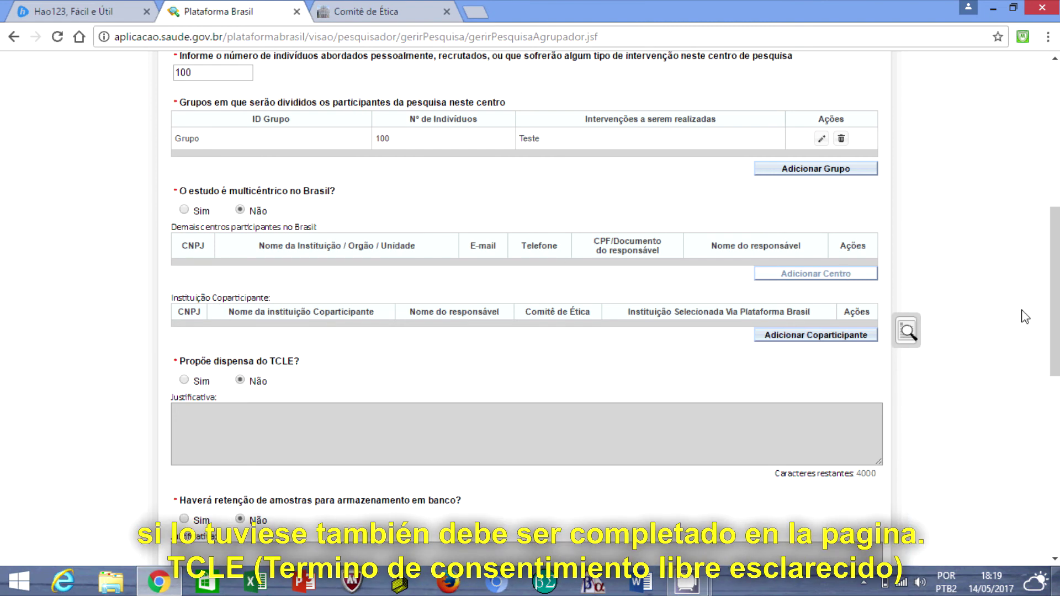
{"action": "scroll", "coordinate": [1055, 306], "scroll_direction": "down", "scroll_amount": 3}
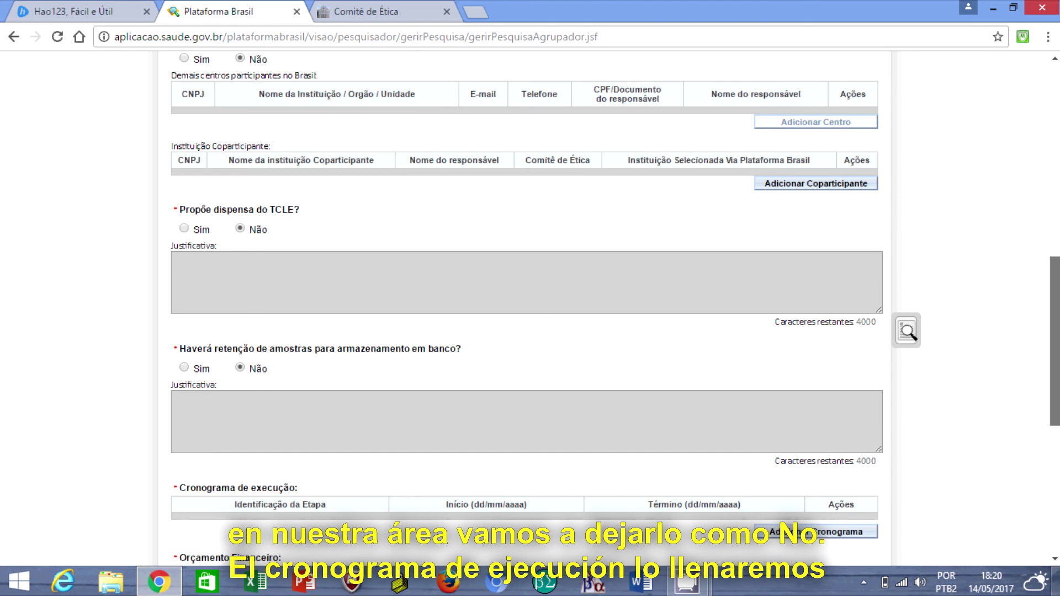
{"action": "scroll", "coordinate": [895, 400], "scroll_direction": "down", "scroll_amount": 3}
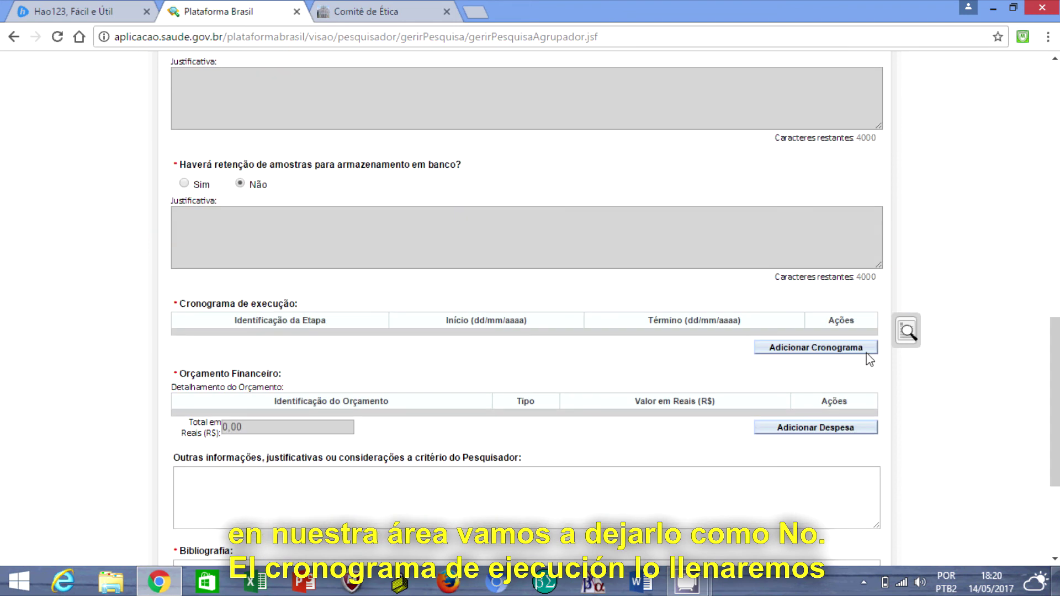
{"action": "left_click", "coordinate": [866, 349]}
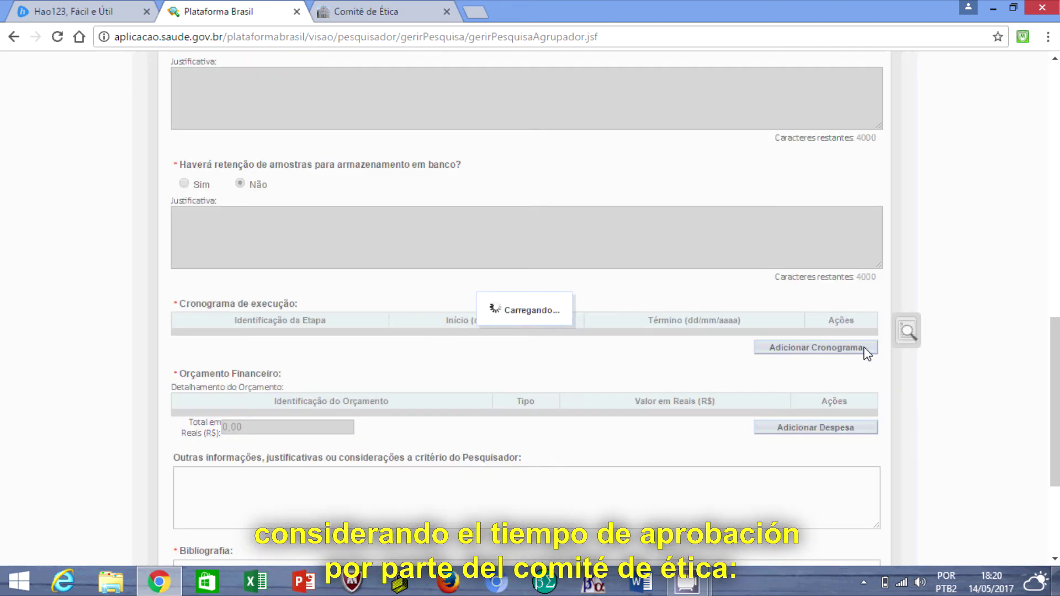
{"action": "left_click", "coordinate": [634, 301]}
{"action": "type", "text": "Teste"}
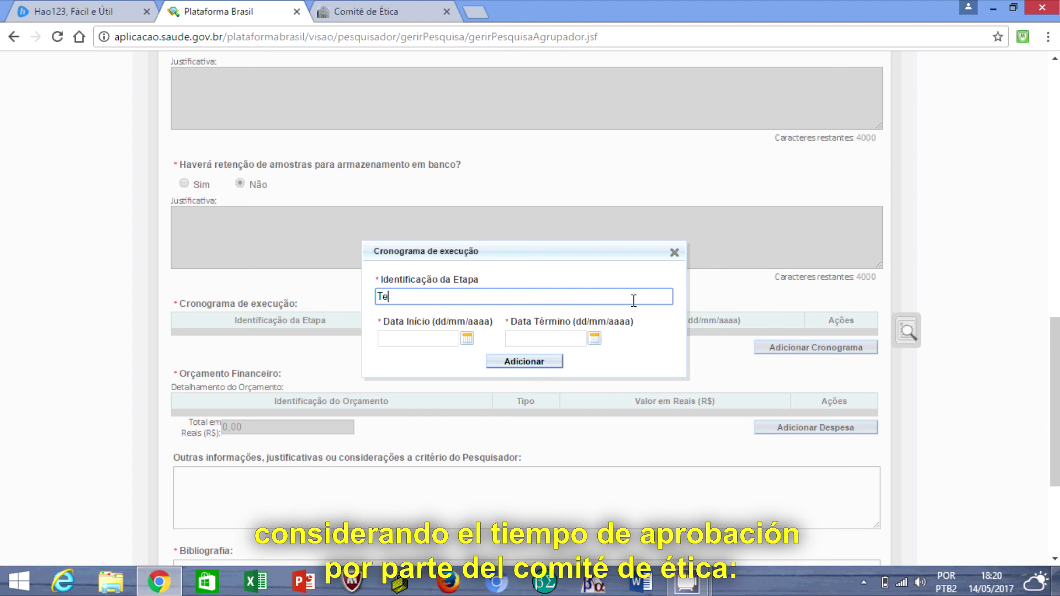
{"action": "left_click", "coordinate": [467, 338]}
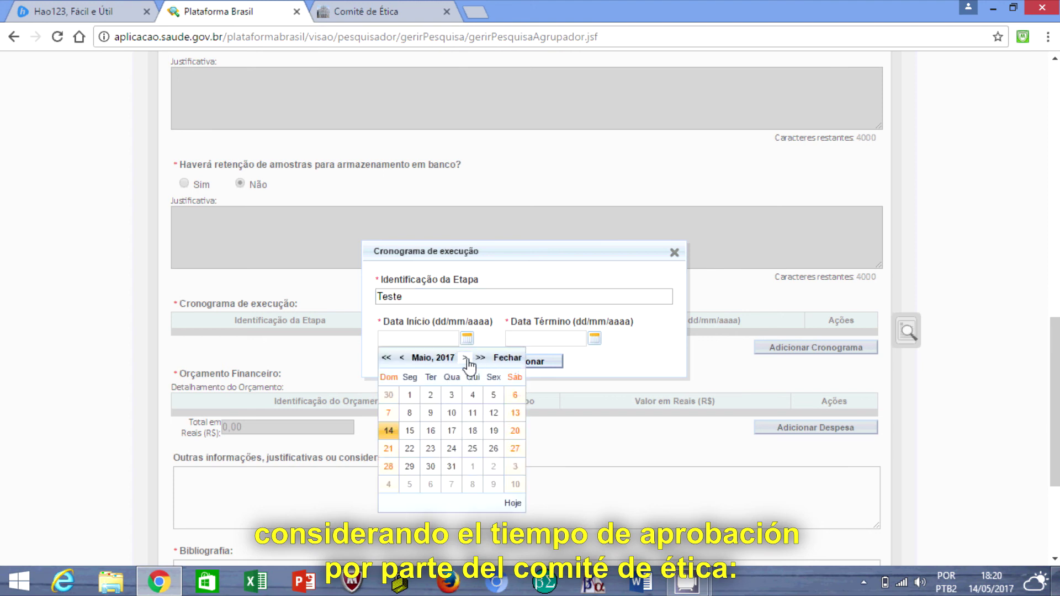
{"action": "left_click", "coordinate": [467, 358]}
{"action": "left_click", "coordinate": [468, 358]}
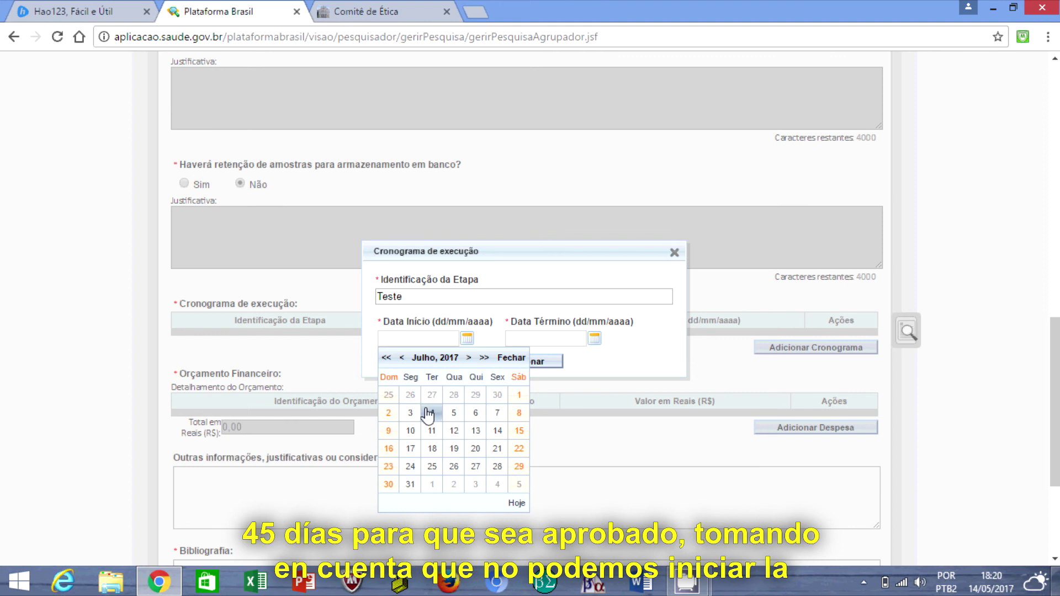
{"action": "left_click", "coordinate": [410, 413]}
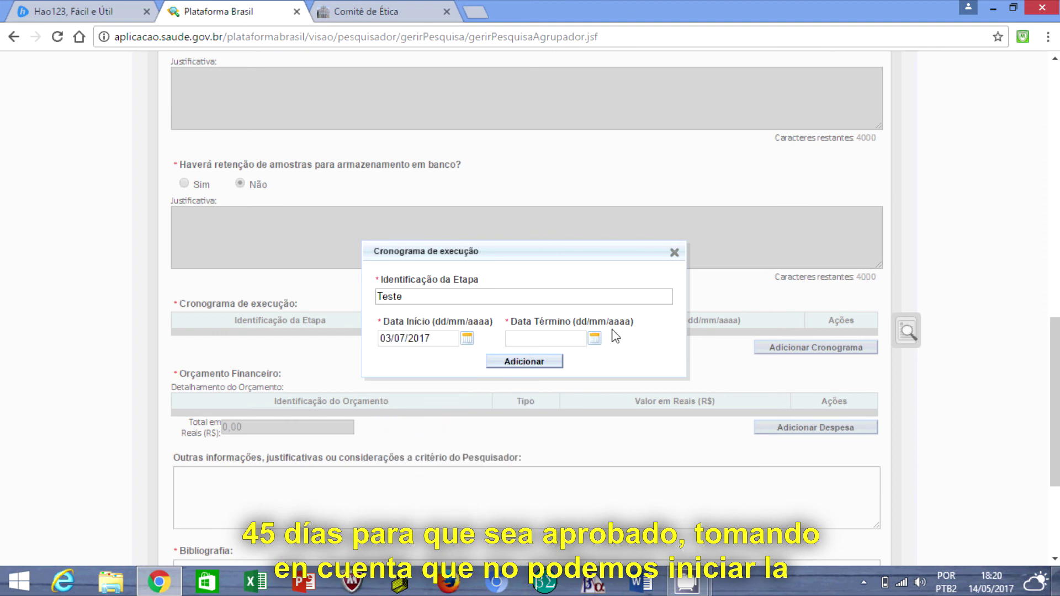
- Set the schedule stage's end date to 06/11/2017 and add it to the Cronograma de execução
{"action": "left_click", "coordinate": [595, 339]}
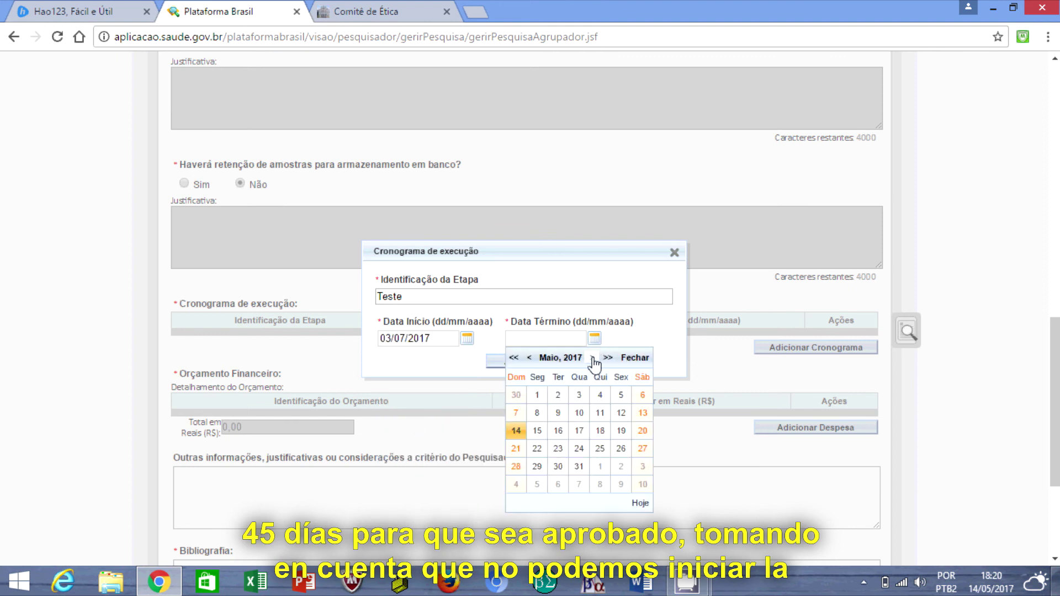
{"action": "left_click", "coordinate": [593, 360]}
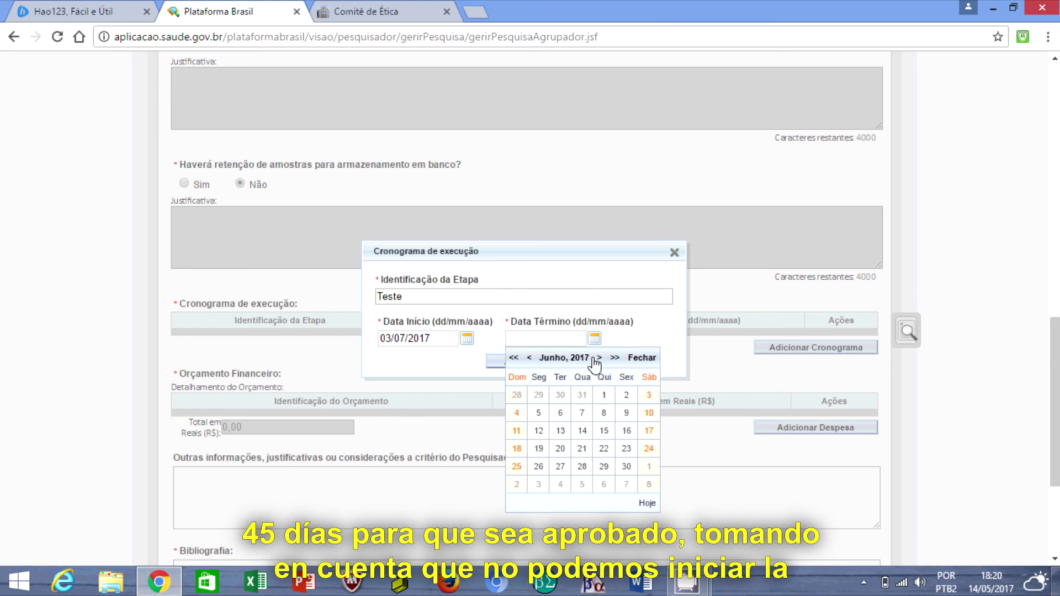
{"action": "left_click", "coordinate": [597, 359]}
{"action": "left_click", "coordinate": [598, 360]}
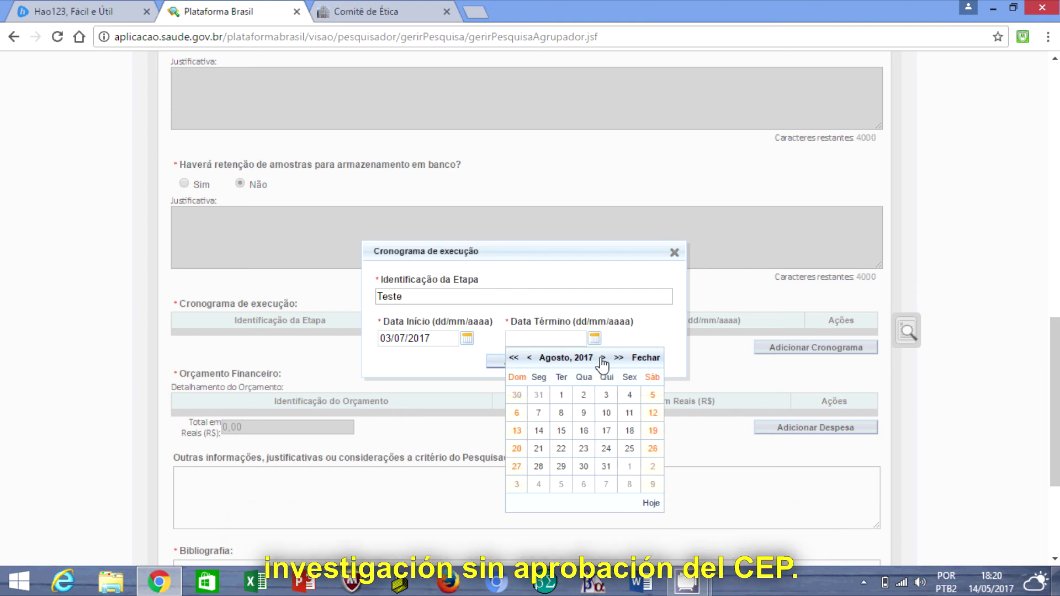
{"action": "left_click", "coordinate": [602, 359]}
{"action": "left_click", "coordinate": [601, 359]}
{"action": "left_click", "coordinate": [571, 443]}
{"action": "left_click", "coordinate": [575, 477]}
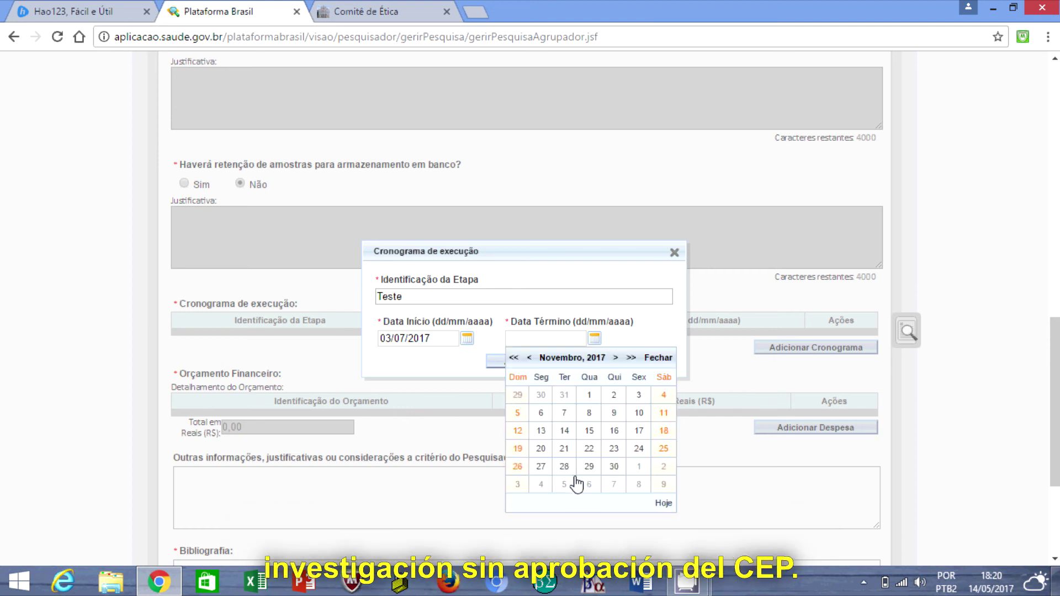
{"action": "left_click", "coordinate": [581, 484]}
{"action": "left_click", "coordinate": [539, 362]}
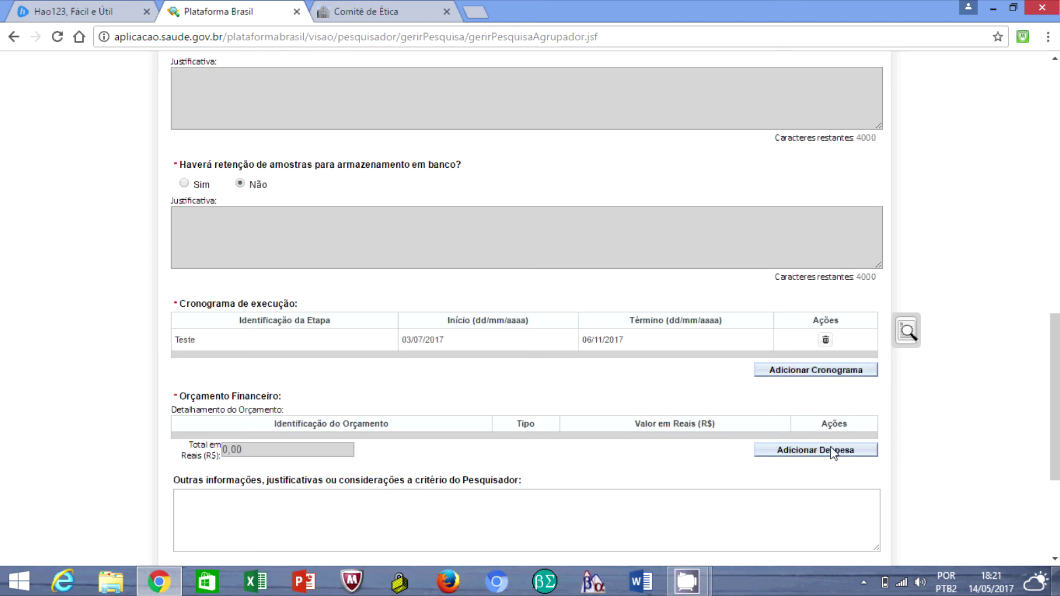
- Add an expense to the Orçamento Financeiro identified as "Escritório", with type Outros and a value of R$ 50
{"action": "left_click_drag", "start_coordinate": [1049, 378], "coordinate": [1056, 426]}
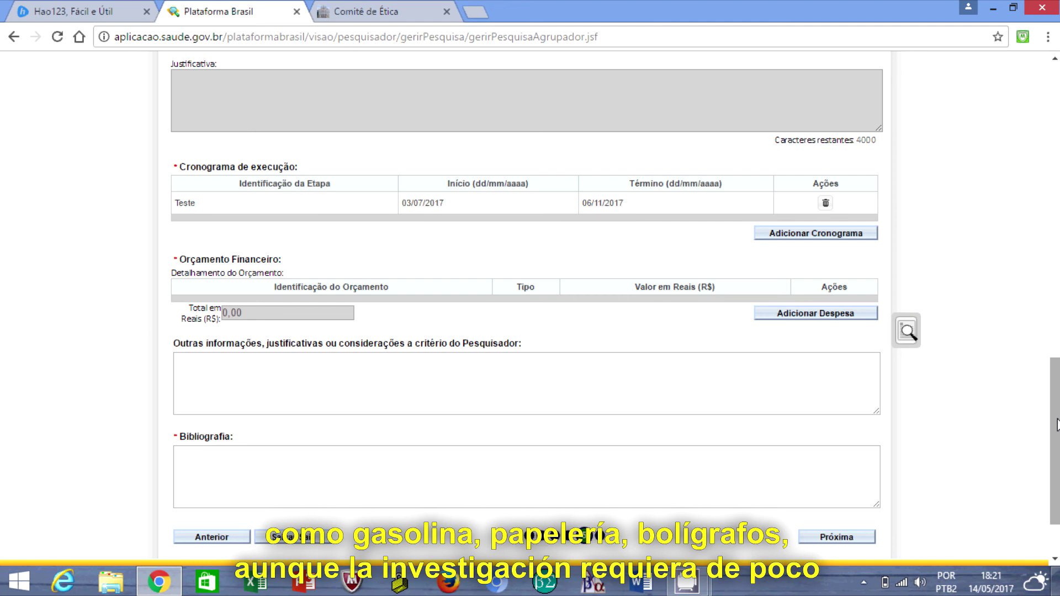
{"action": "left_click", "coordinate": [846, 319]}
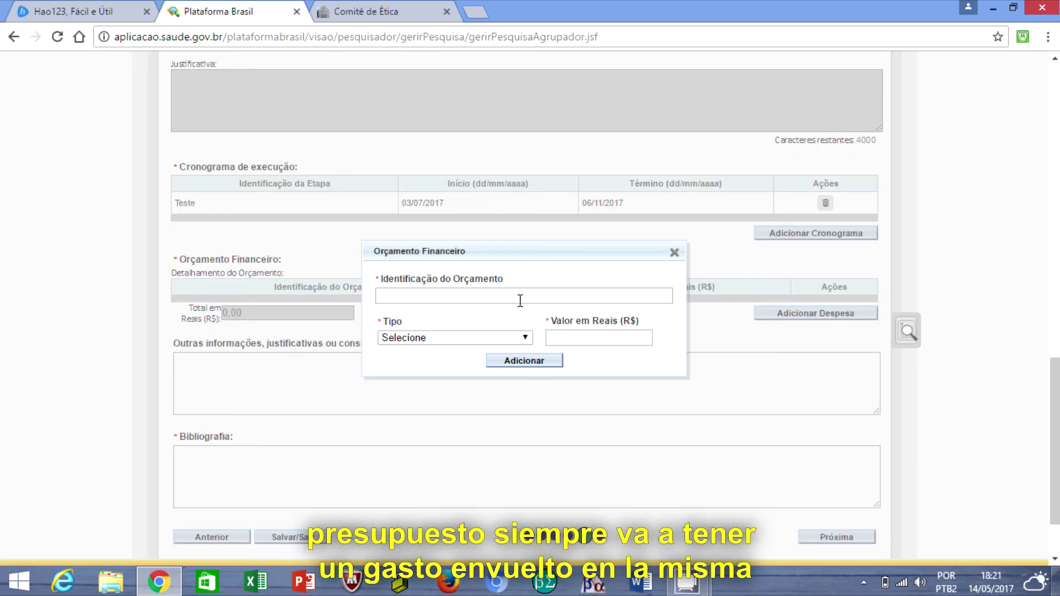
{"action": "left_click", "coordinate": [520, 301]}
{"action": "type", "text": "G"}
{"action": "key", "text": "BackSpace"}
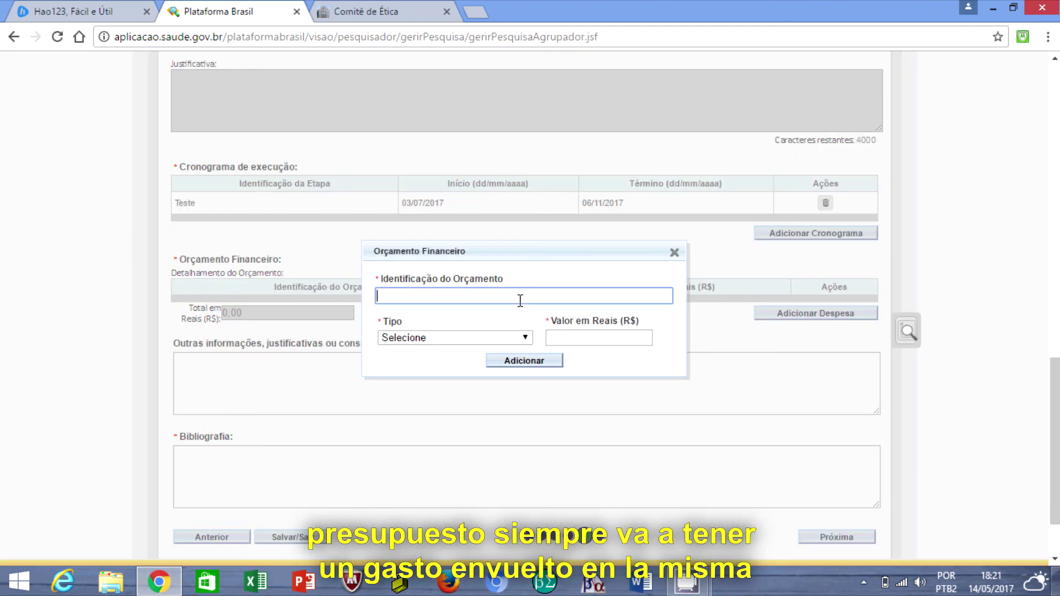
{"action": "type", "text": "Escrit"}
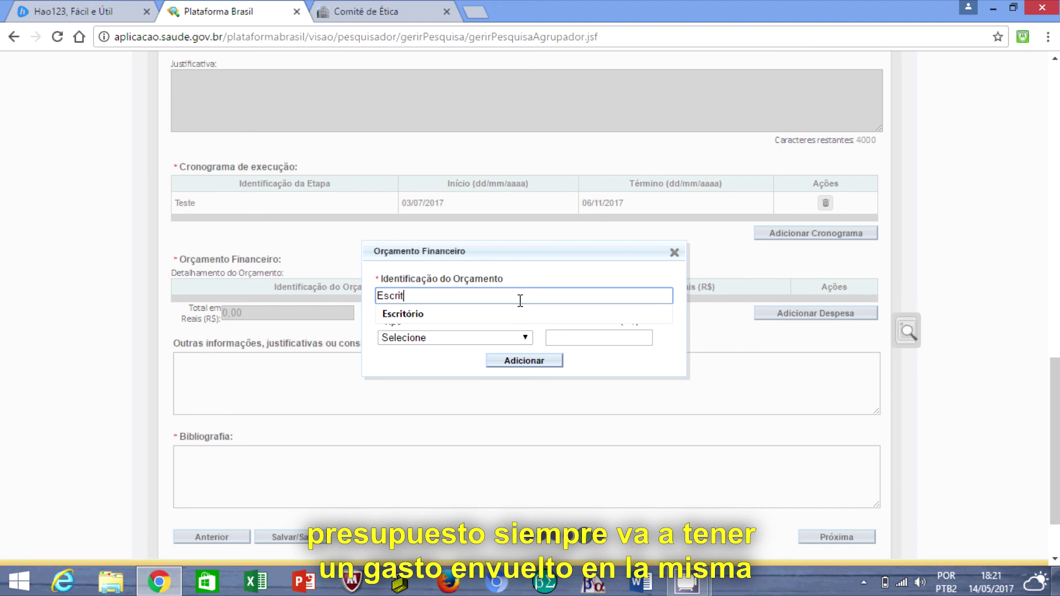
{"action": "type", "text": "ório"}
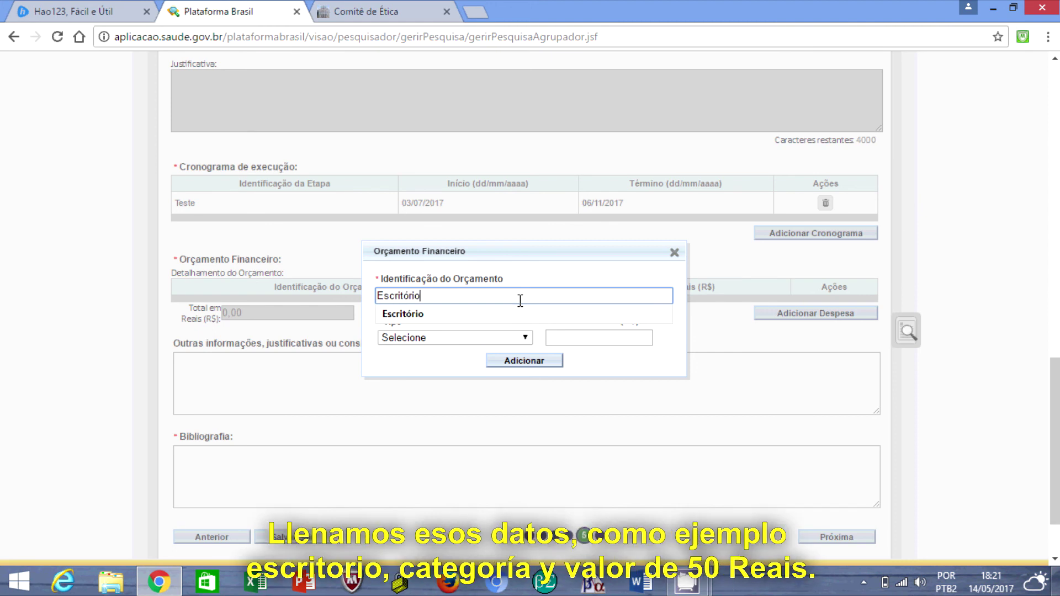
{"action": "left_click", "coordinate": [527, 338]}
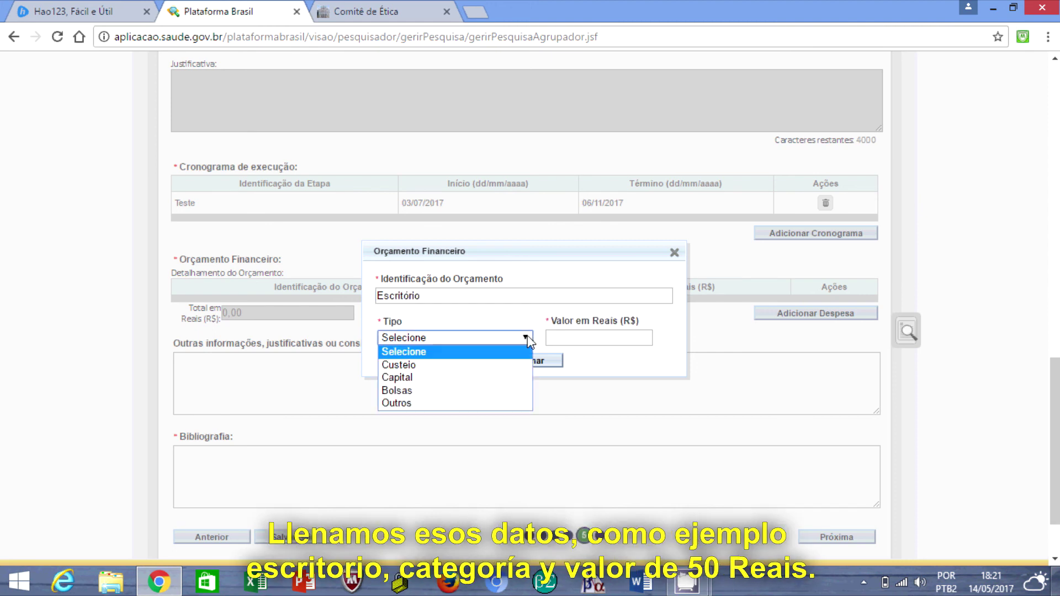
{"action": "left_click", "coordinate": [507, 404]}
{"action": "left_click", "coordinate": [583, 339]}
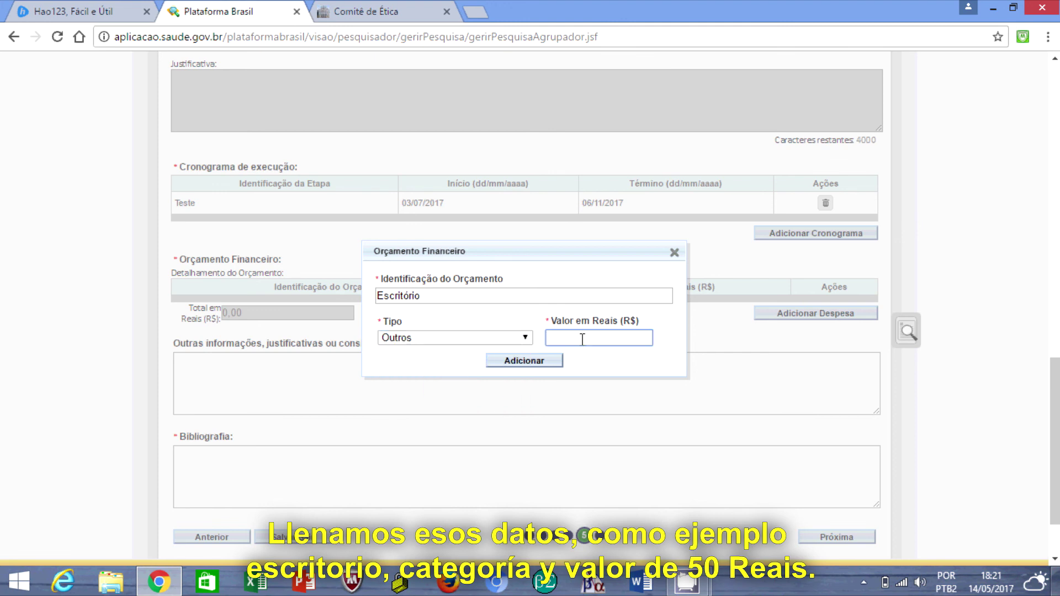
{"action": "type", "text": "50"}
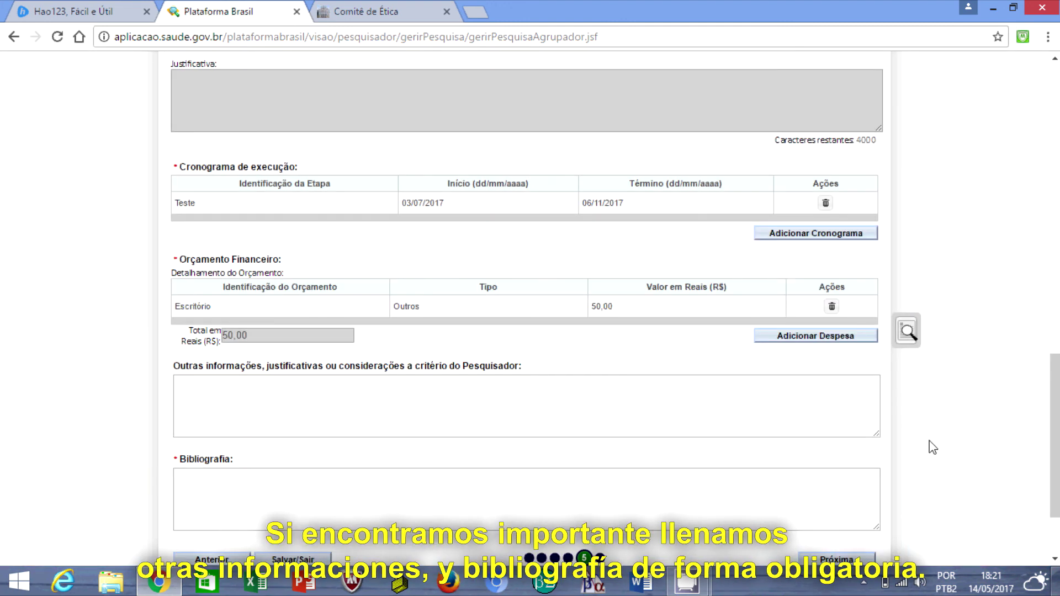
- Enter "Biblio" as the Bibliografia and advance to the project files
{"action": "scroll", "coordinate": [1052, 399], "scroll_direction": "down", "scroll_amount": 3}
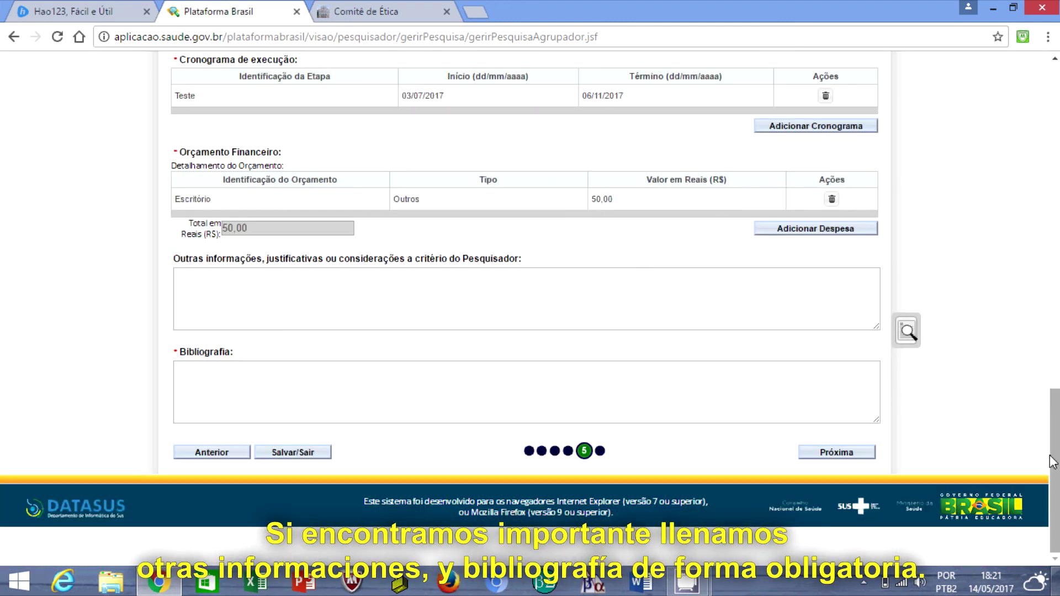
{"action": "left_click", "coordinate": [648, 395]}
{"action": "type", "text": "Biblio"}
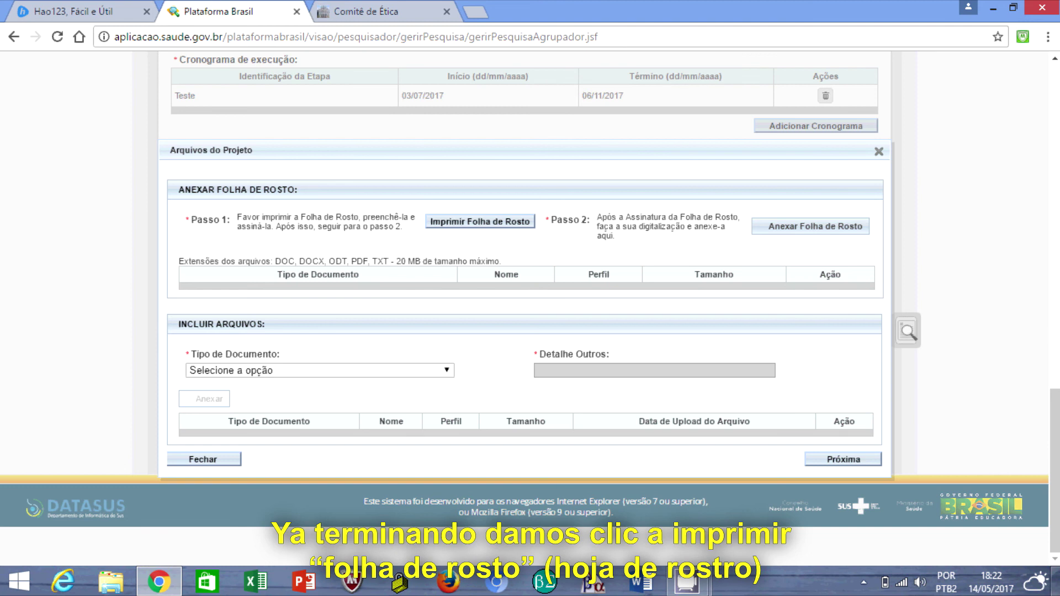
- Generate the Folha de Rosto for printing and open the downloaded PDF to review its project, researcher, institution and sponsor sections
{"action": "scroll", "coordinate": [641, 252], "scroll_direction": "up", "scroll_amount": 10}
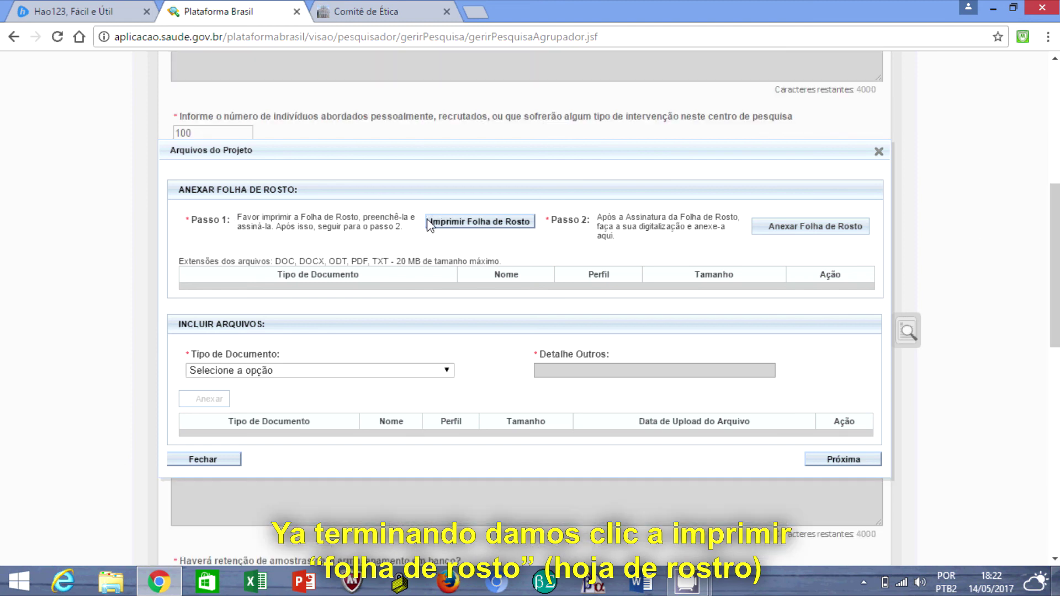
{"action": "left_click", "coordinate": [463, 221]}
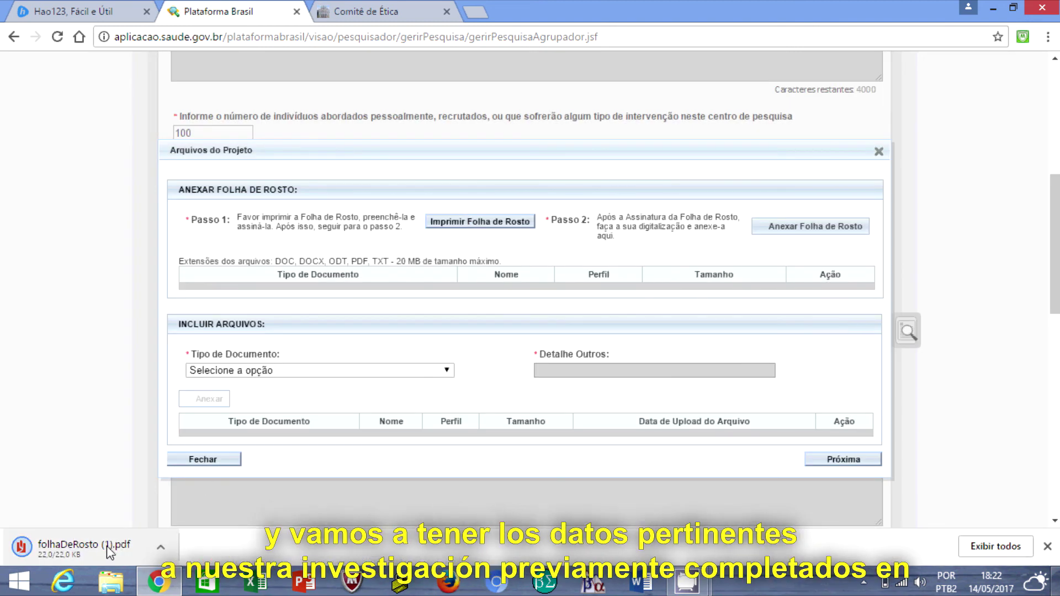
{"action": "left_click", "coordinate": [107, 547]}
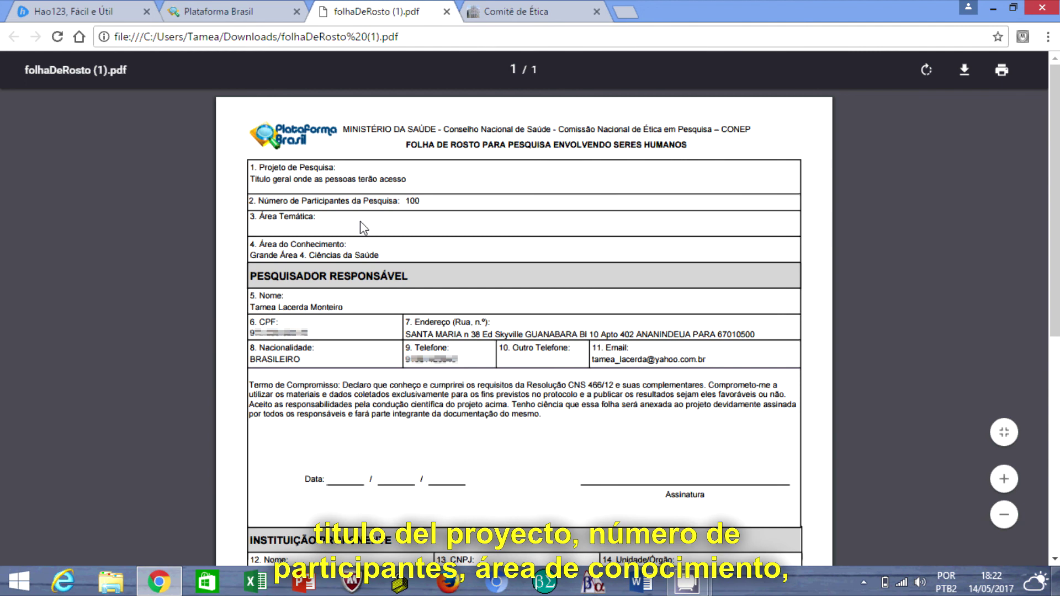
{"action": "scroll", "coordinate": [591, 185], "scroll_direction": "down", "scroll_amount": 3}
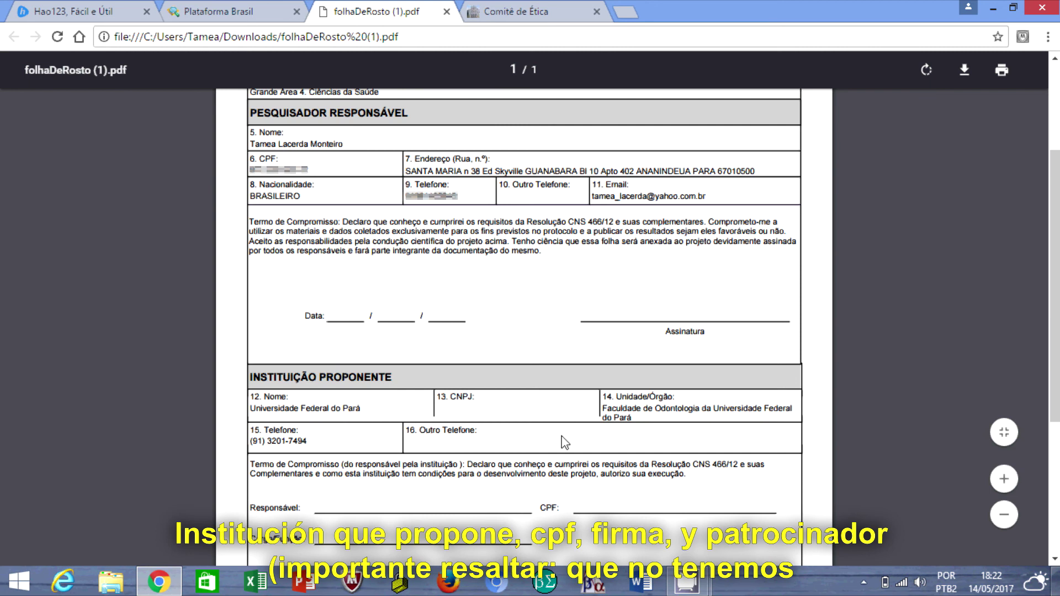
{"action": "scroll", "coordinate": [513, 422], "scroll_direction": "down", "scroll_amount": 4}
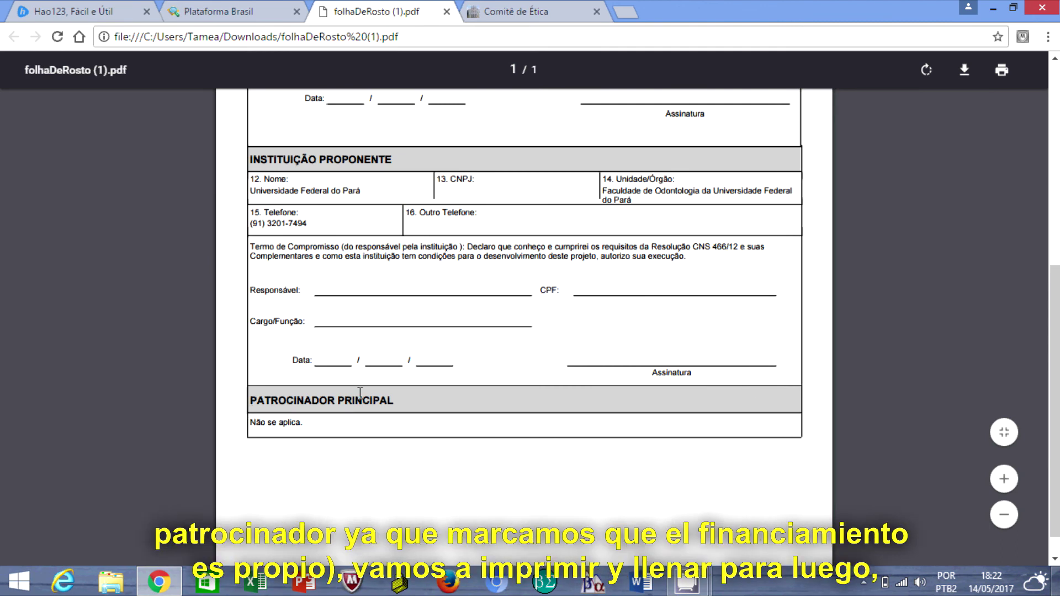
{"action": "left_click_drag", "start_coordinate": [1056, 458], "coordinate": [1055, 254]}
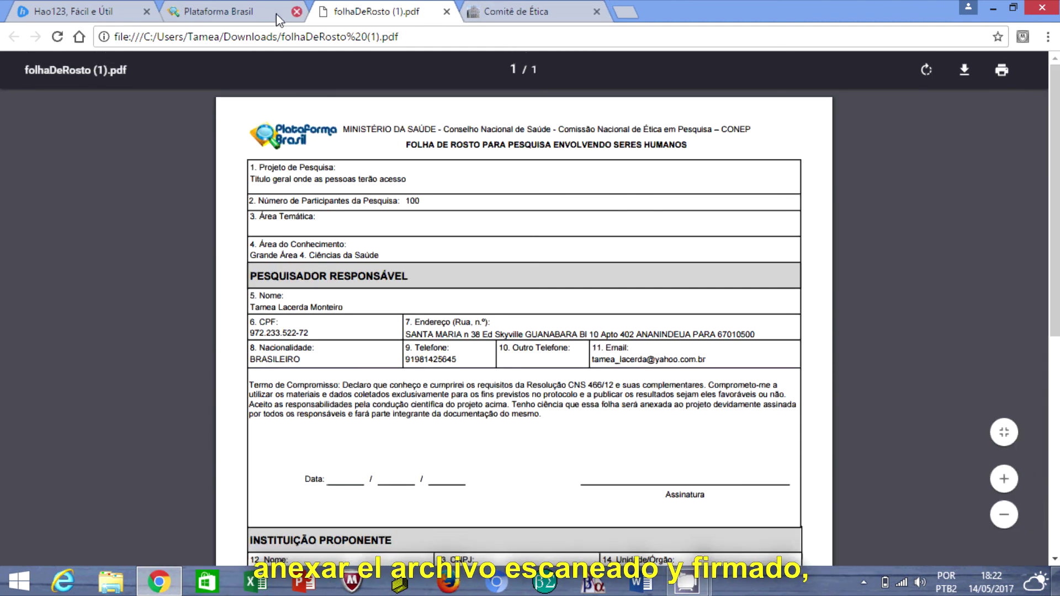
- Return to the Plataforma Brasil form and attach folhaderosto.docx as the Folha de Rosto
{"action": "left_click", "coordinate": [260, 12]}
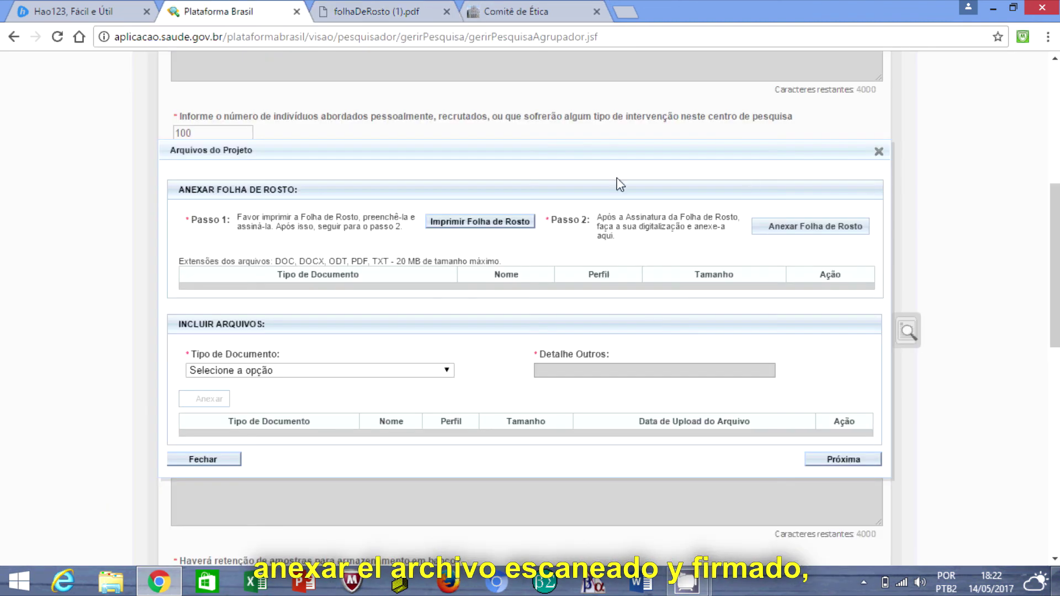
{"action": "left_click", "coordinate": [807, 231]}
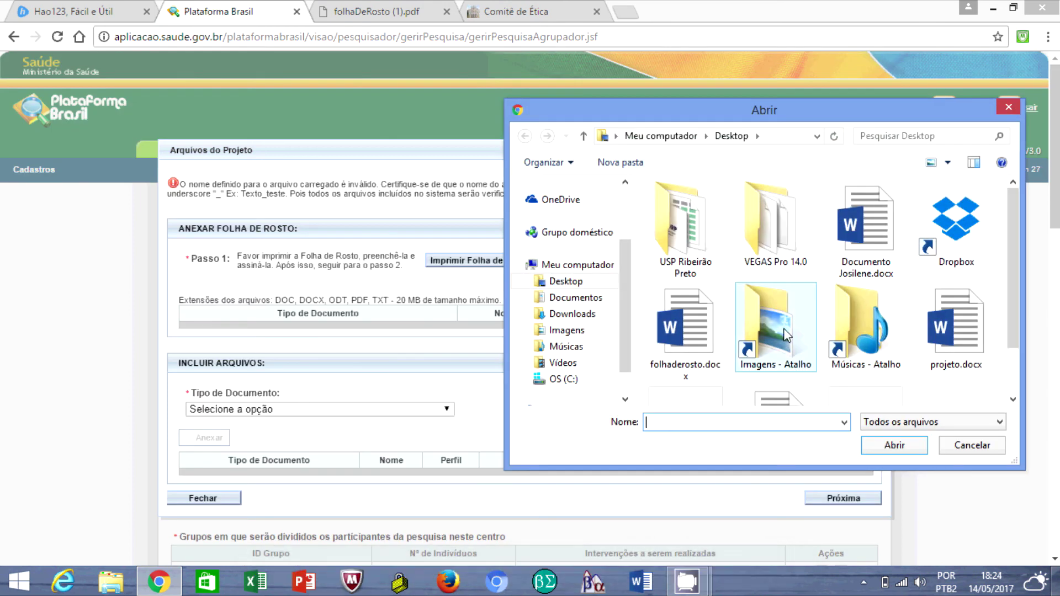
{"action": "double_click", "coordinate": [702, 338]}
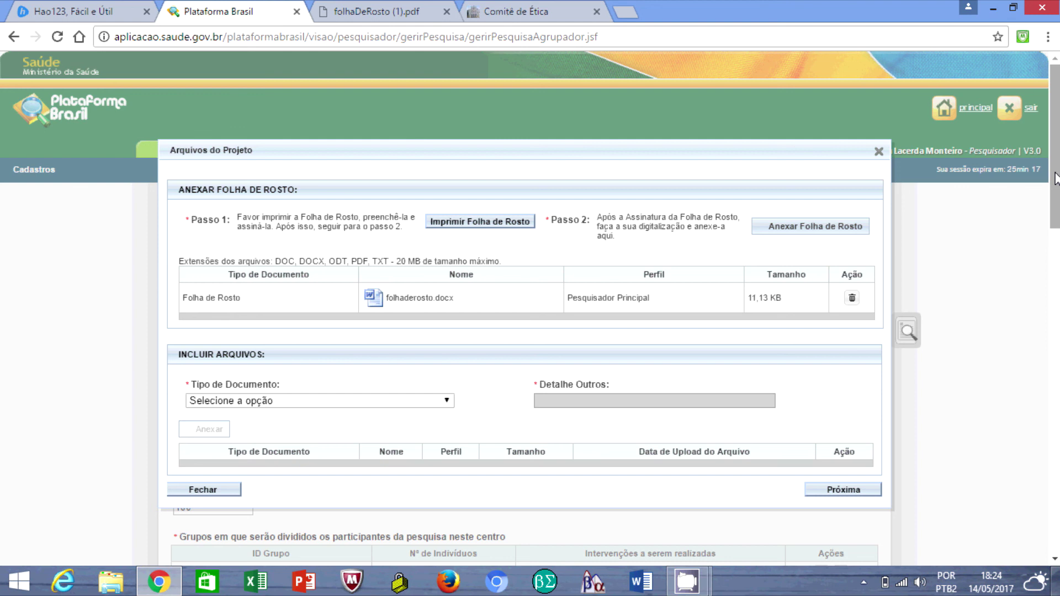
- Attach projeto.docx to the project files with the document type Projeto Detalhado / Brochura Investigador
{"action": "left_click_drag", "start_coordinate": [1055, 177], "coordinate": [1055, 269]}
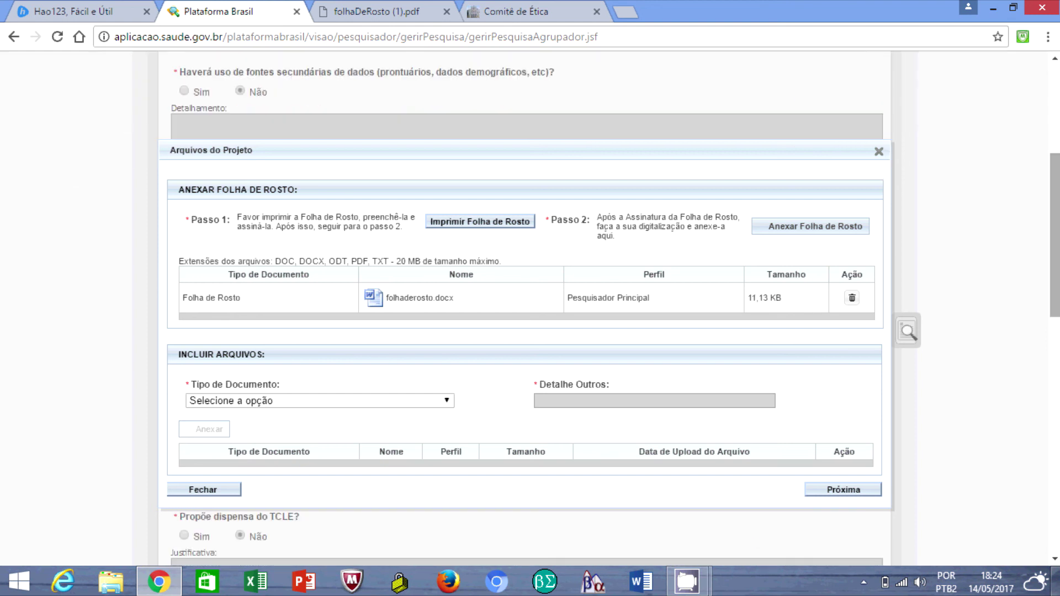
{"action": "left_click", "coordinate": [447, 402]}
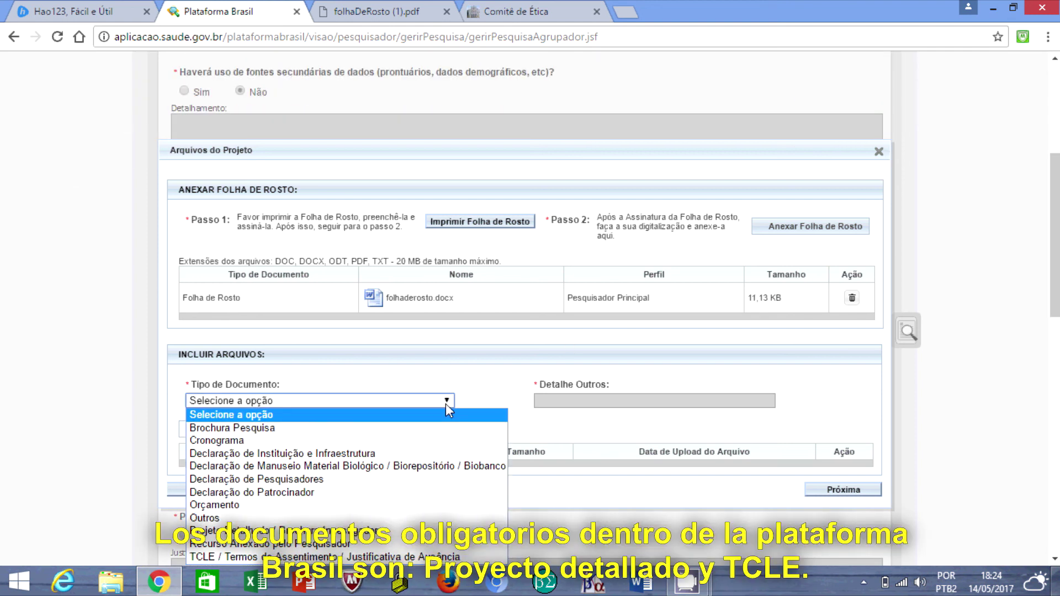
{"action": "left_click", "coordinate": [399, 531]}
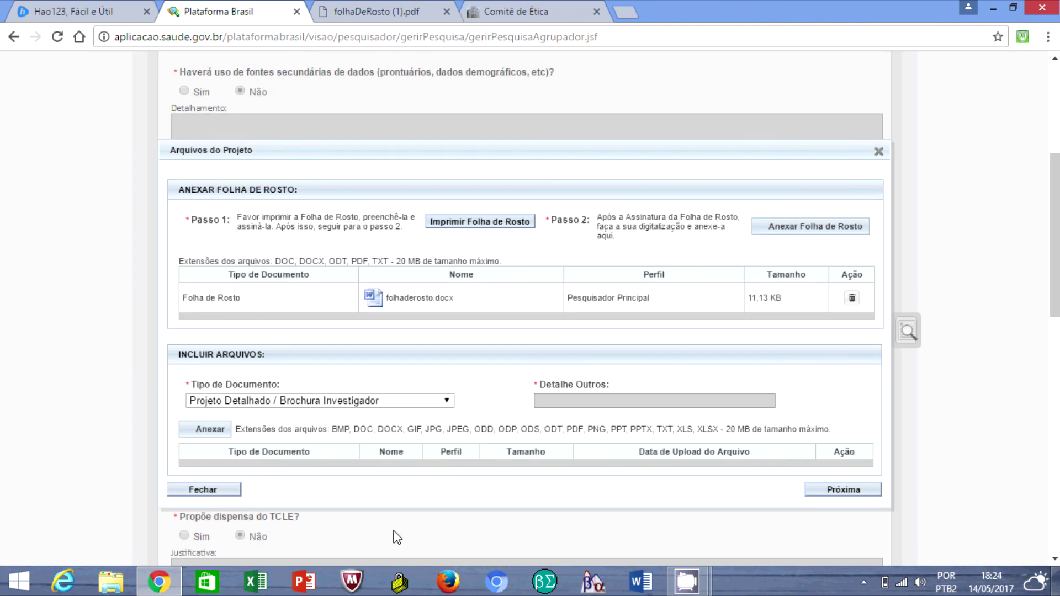
{"action": "left_click", "coordinate": [208, 431]}
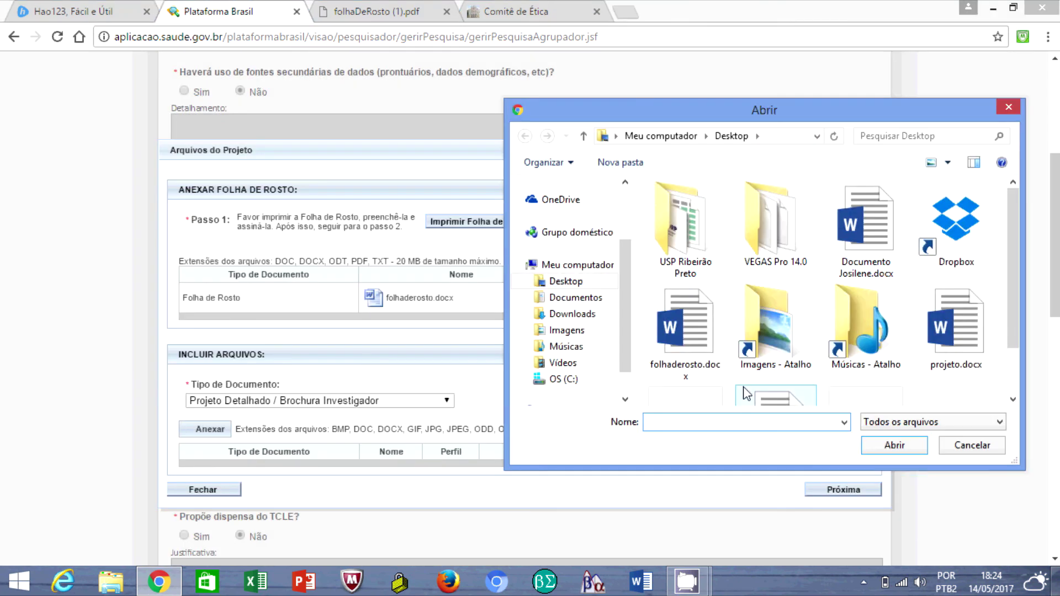
{"action": "double_click", "coordinate": [975, 305]}
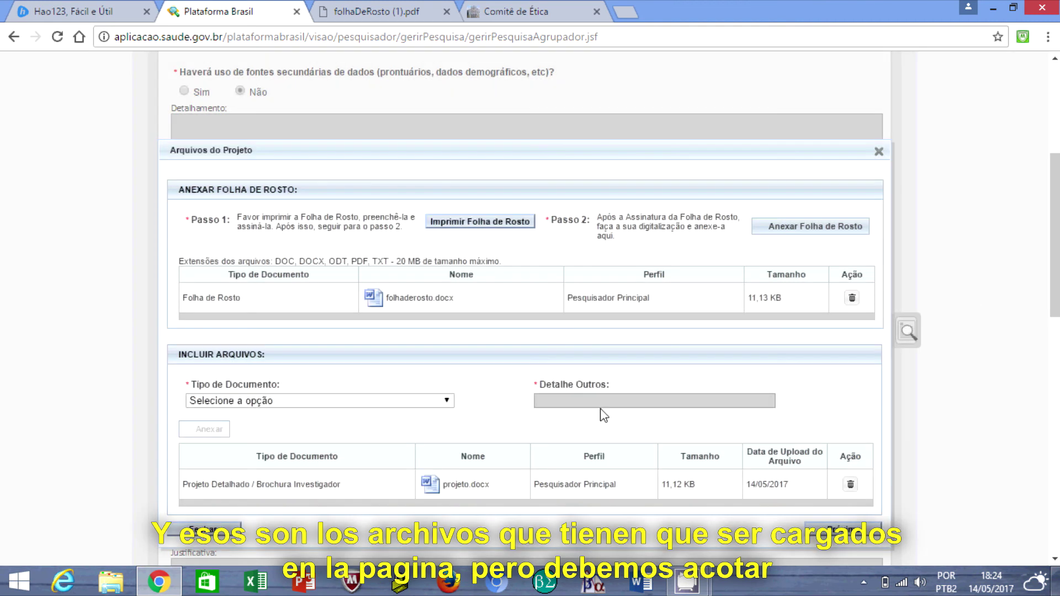
- Attach tcle.docx to the project files as the TCLE / Termos de Assentimento / Justificativa de Ausência document
{"action": "left_click", "coordinate": [437, 401]}
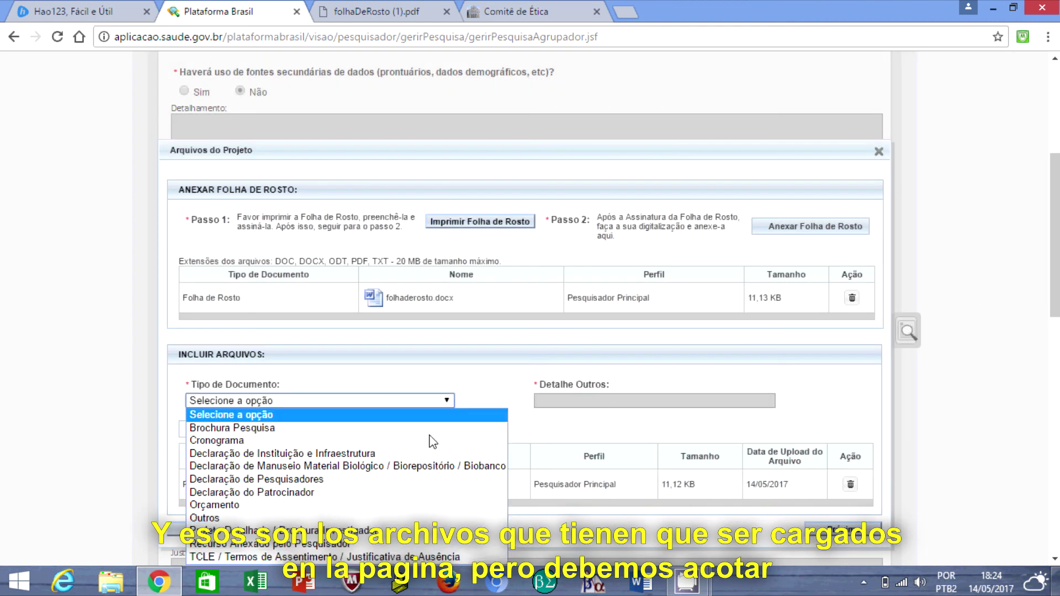
{"action": "left_click", "coordinate": [409, 556]}
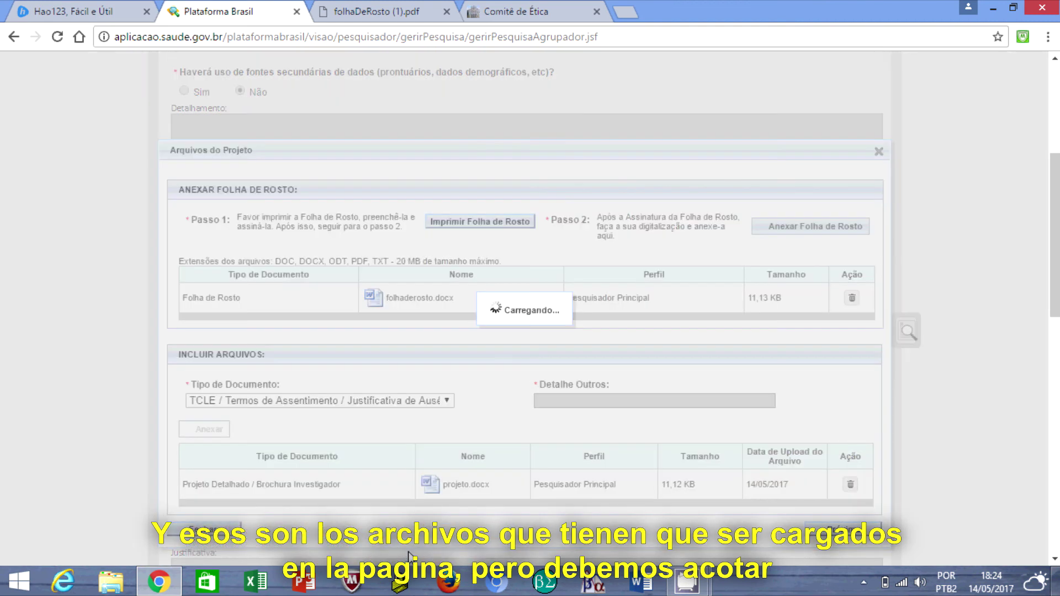
{"action": "left_click", "coordinate": [218, 429]}
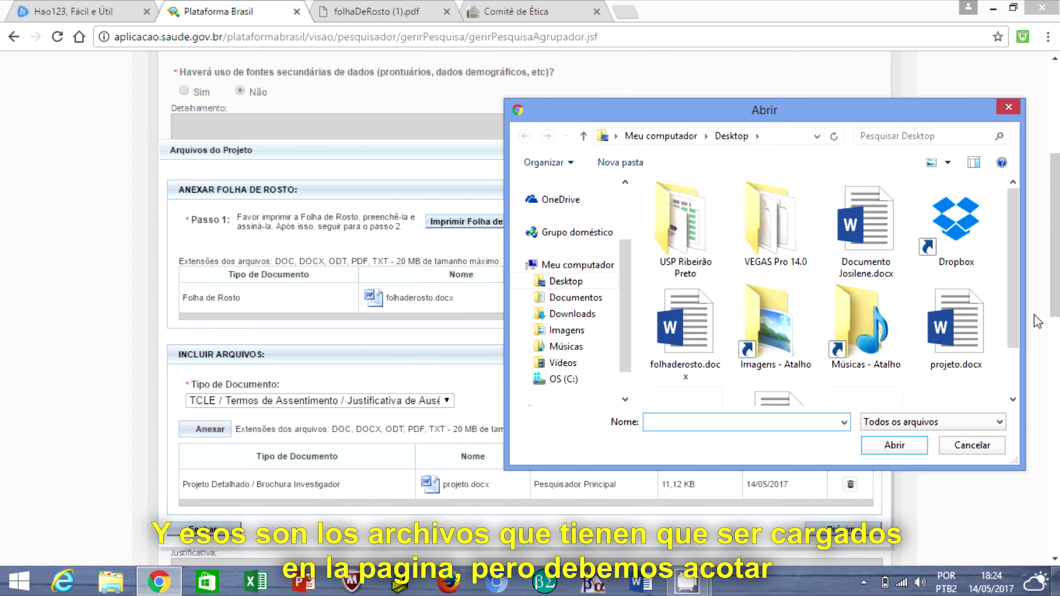
{"action": "left_click_drag", "start_coordinate": [1011, 301], "coordinate": [1011, 330]}
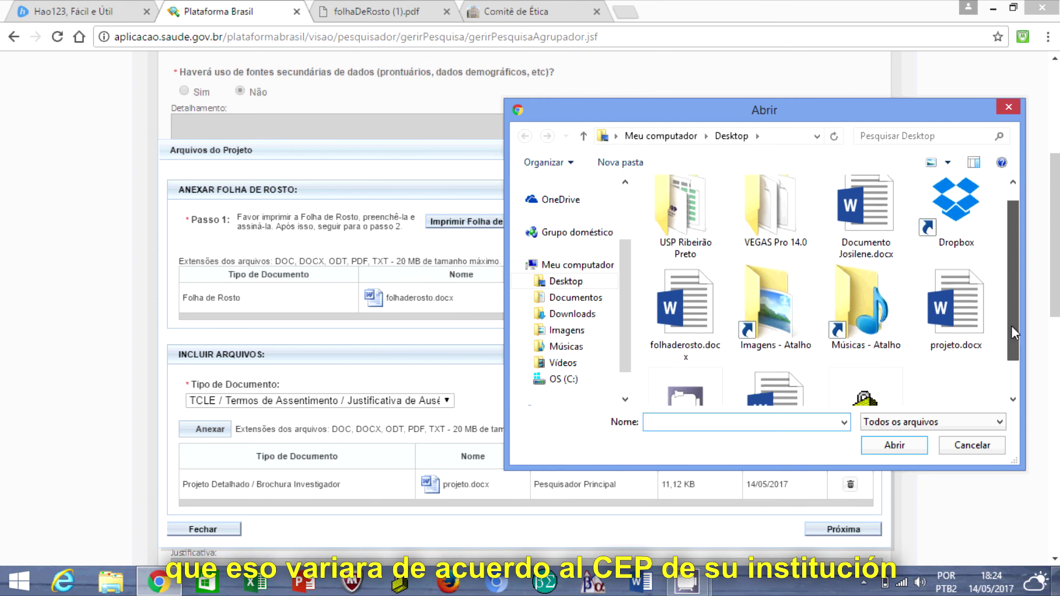
{"action": "double_click", "coordinate": [758, 383]}
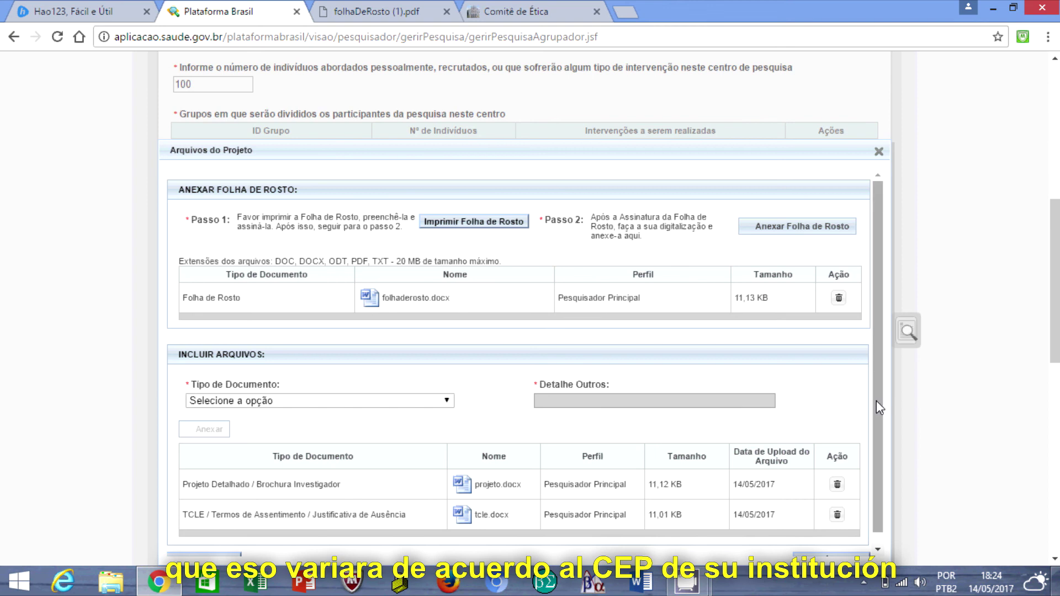
{"action": "left_click_drag", "start_coordinate": [876, 400], "coordinate": [876, 459]}
- Switch to the ICS UFPA site and review the ethics committee's Modelos de Documentos Necessários page
{"action": "left_click", "coordinate": [586, 9]}
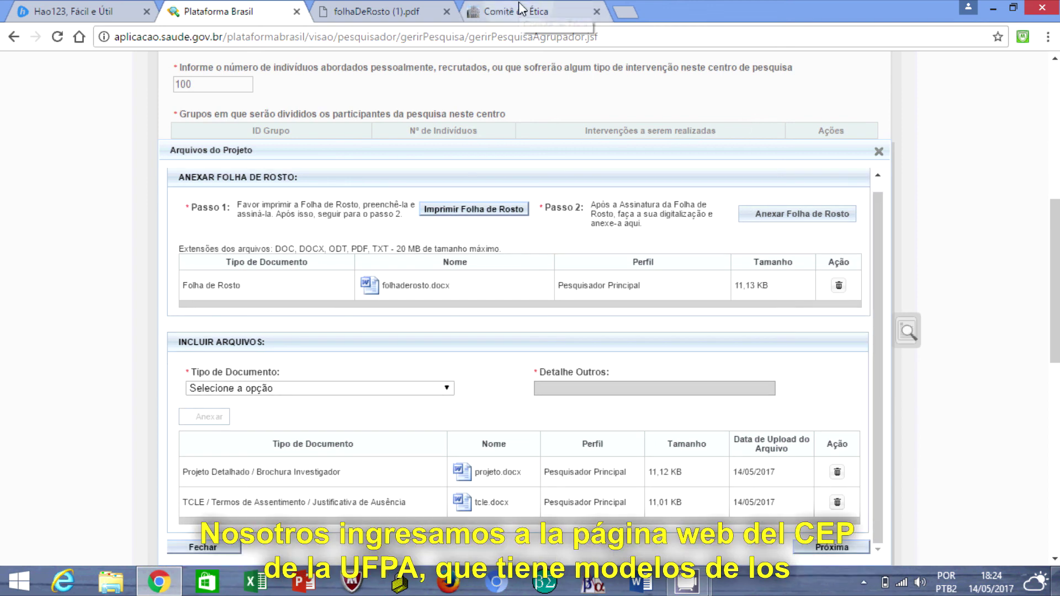
{"action": "mouse_move", "coordinate": [266, 74]}
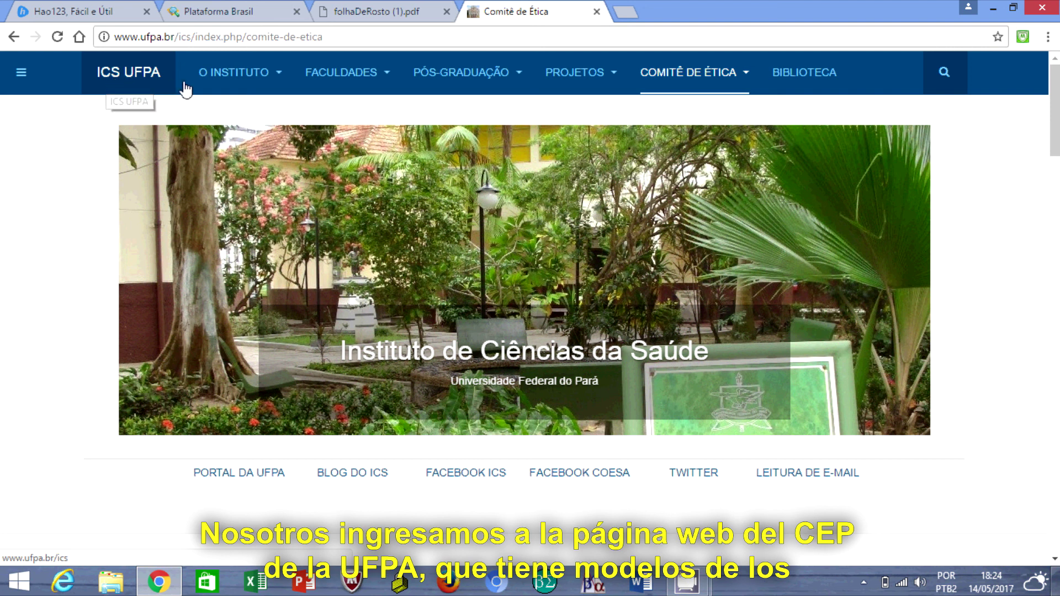
{"action": "mouse_move", "coordinate": [744, 80]}
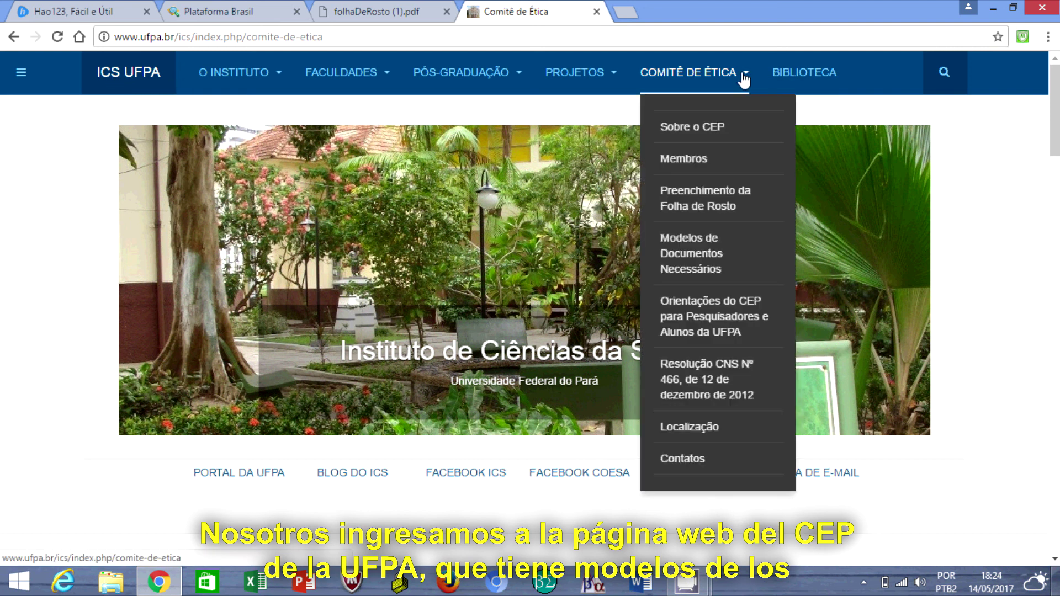
{"action": "left_click", "coordinate": [718, 257]}
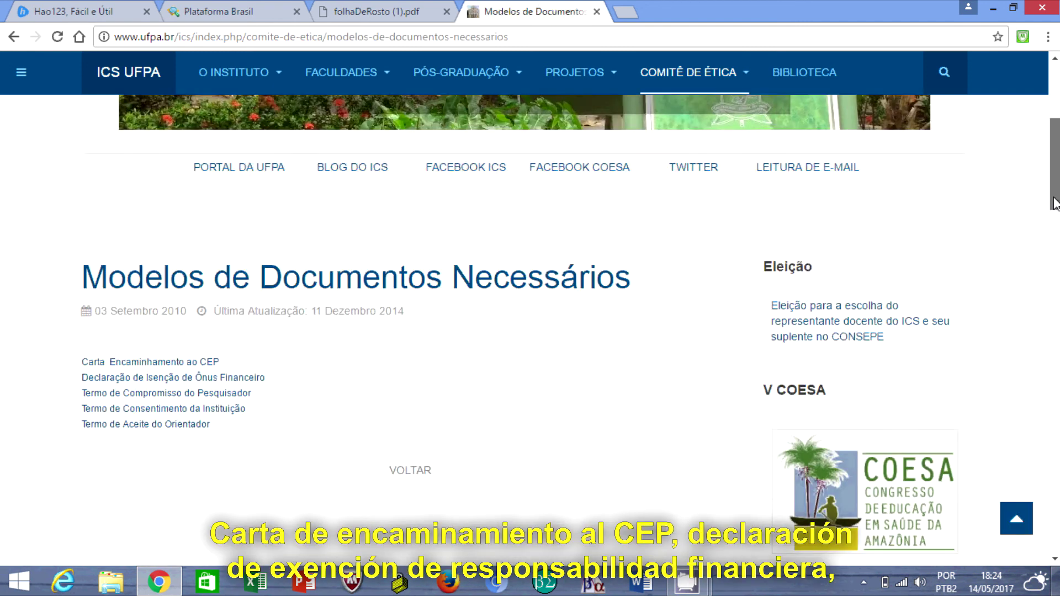
{"action": "scroll", "coordinate": [1055, 229], "scroll_direction": "down", "scroll_amount": 3}
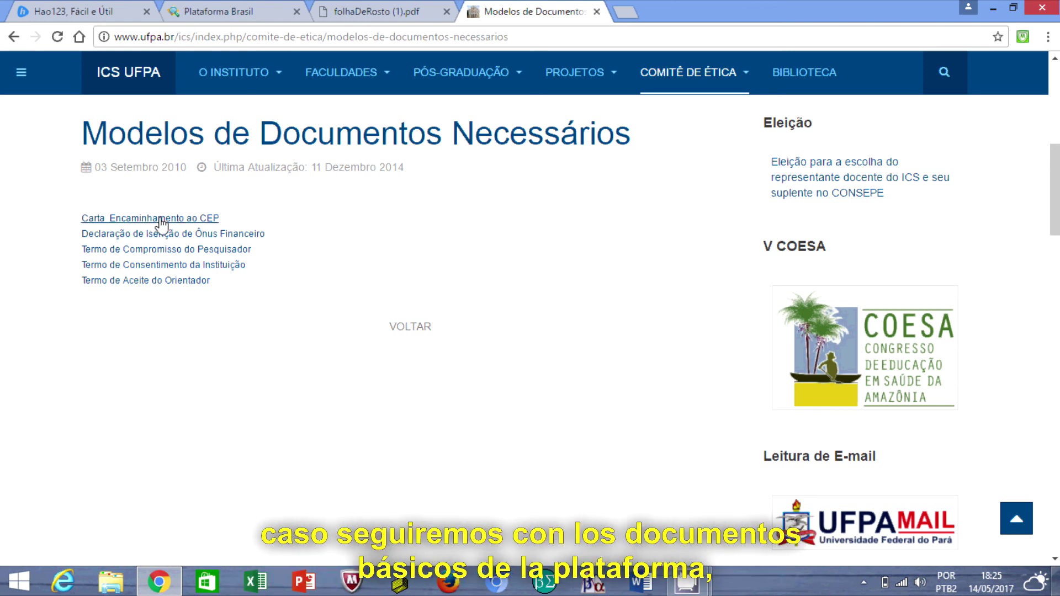
- Return to the Plataforma Brasil project files and advance to the Finalizar stage
{"action": "left_click", "coordinate": [430, 16]}
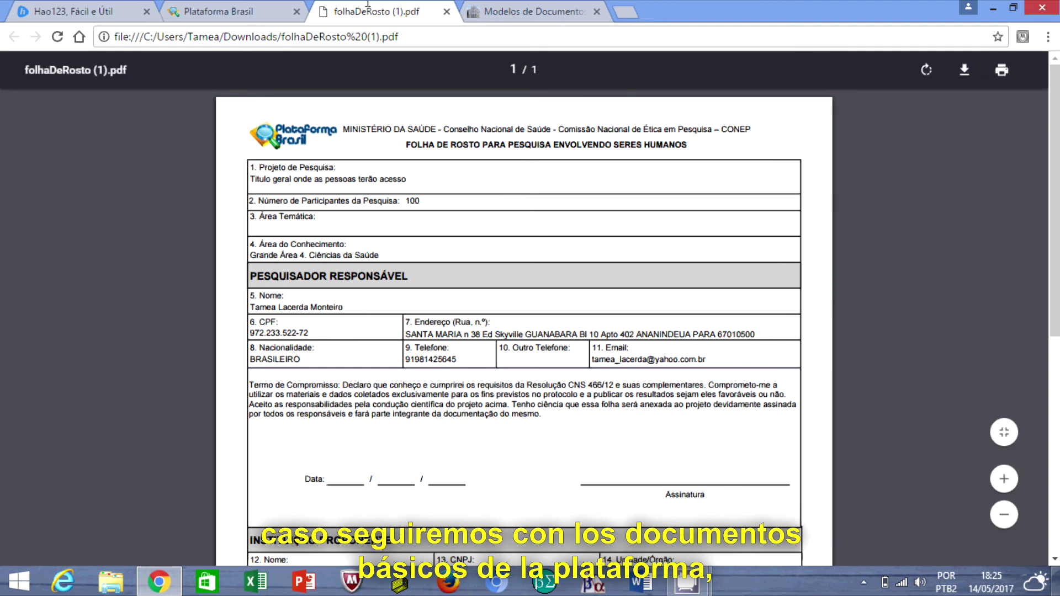
{"action": "left_click", "coordinate": [231, 17]}
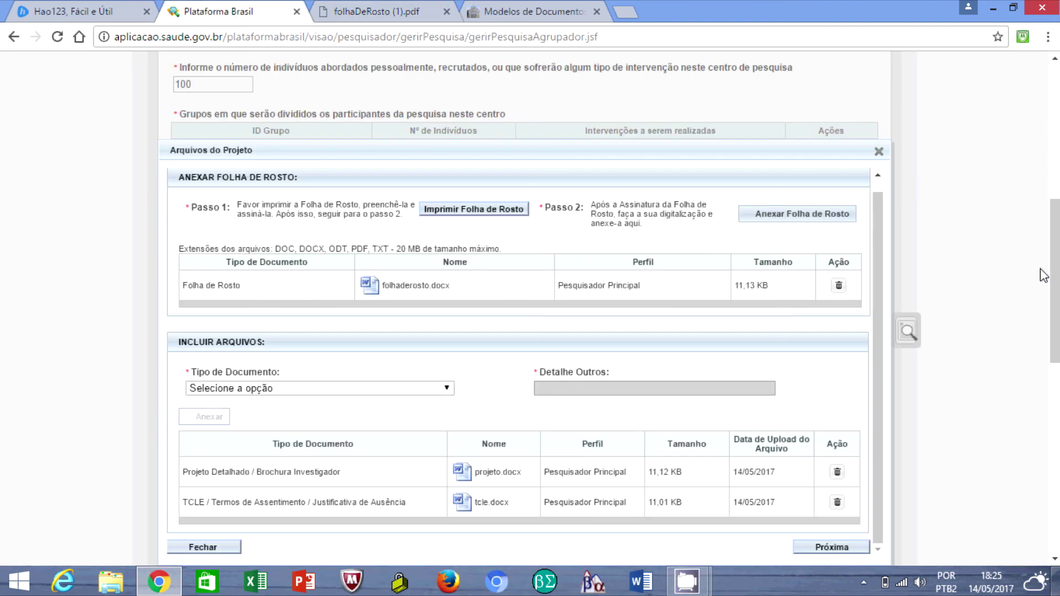
{"action": "left_click_drag", "start_coordinate": [1055, 282], "coordinate": [1055, 320]}
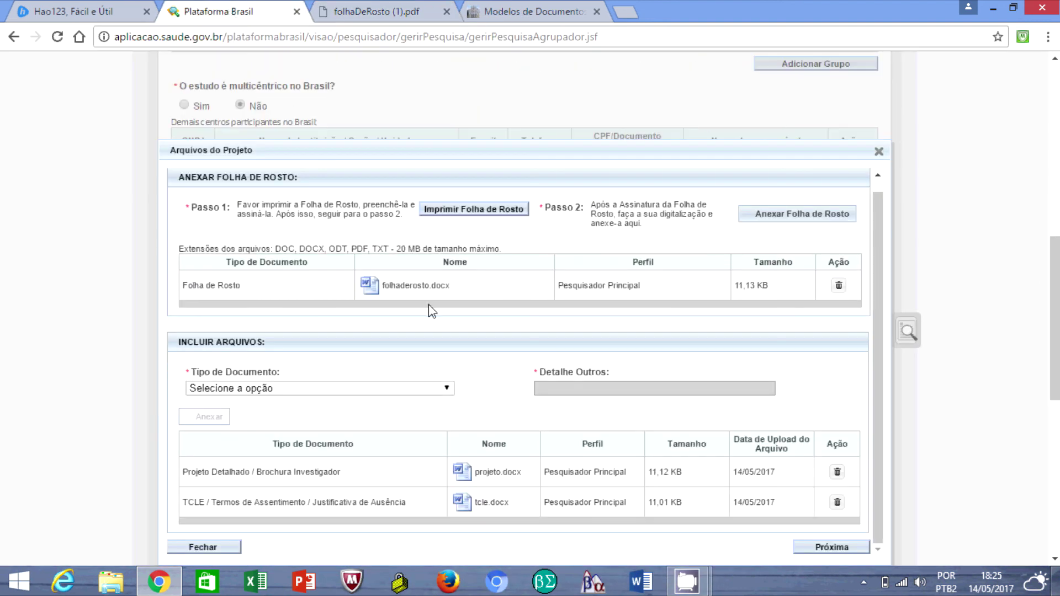
{"action": "left_click", "coordinate": [834, 546]}
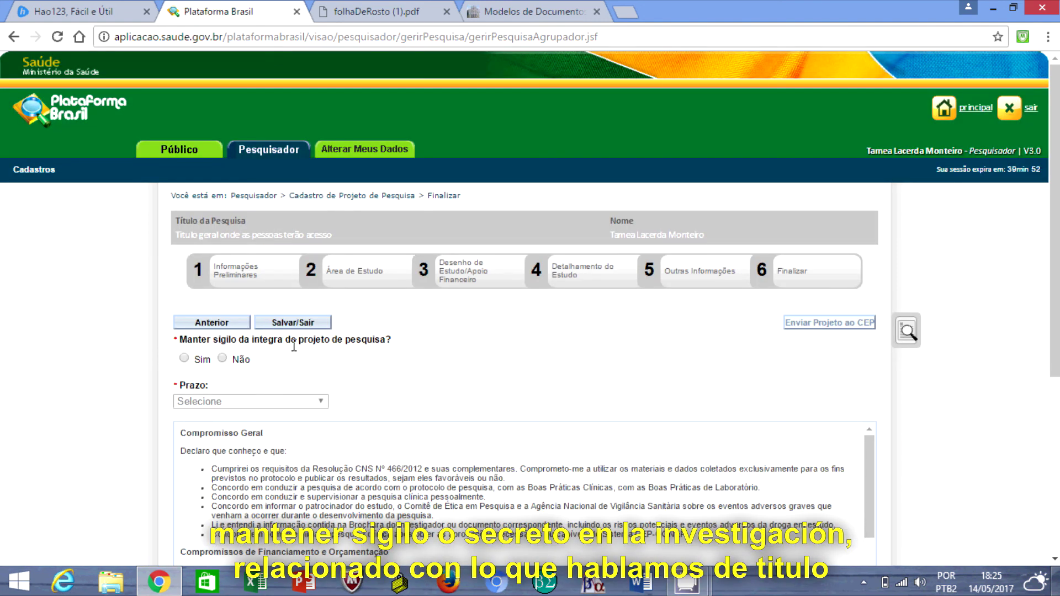
- Answer Não to keeping the full research project confidential and accept the commitment terms
{"action": "left_click", "coordinate": [223, 360]}
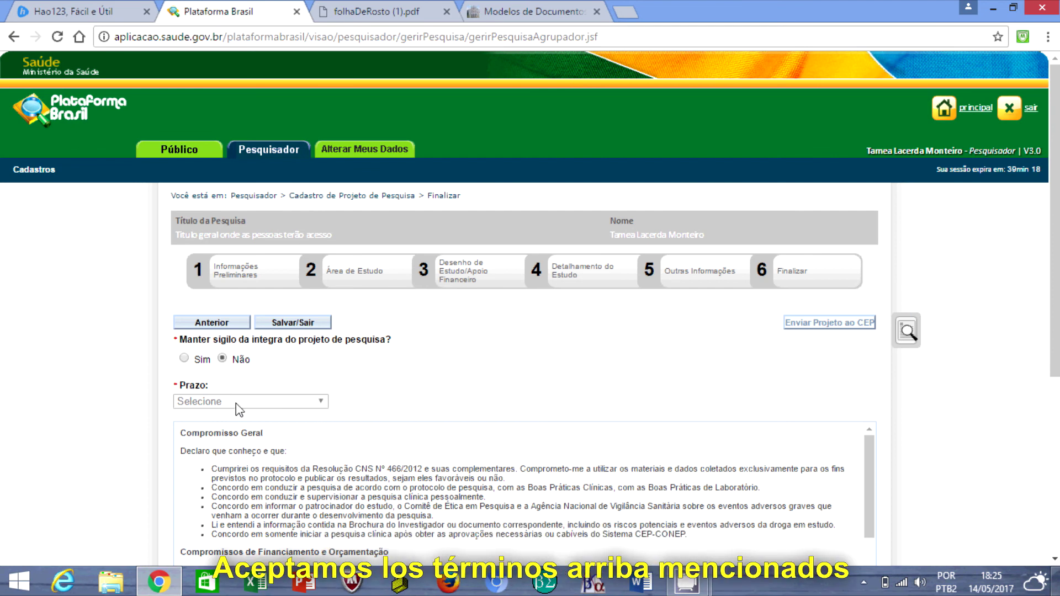
{"action": "scroll", "coordinate": [322, 407], "scroll_direction": "down", "scroll_amount": 4}
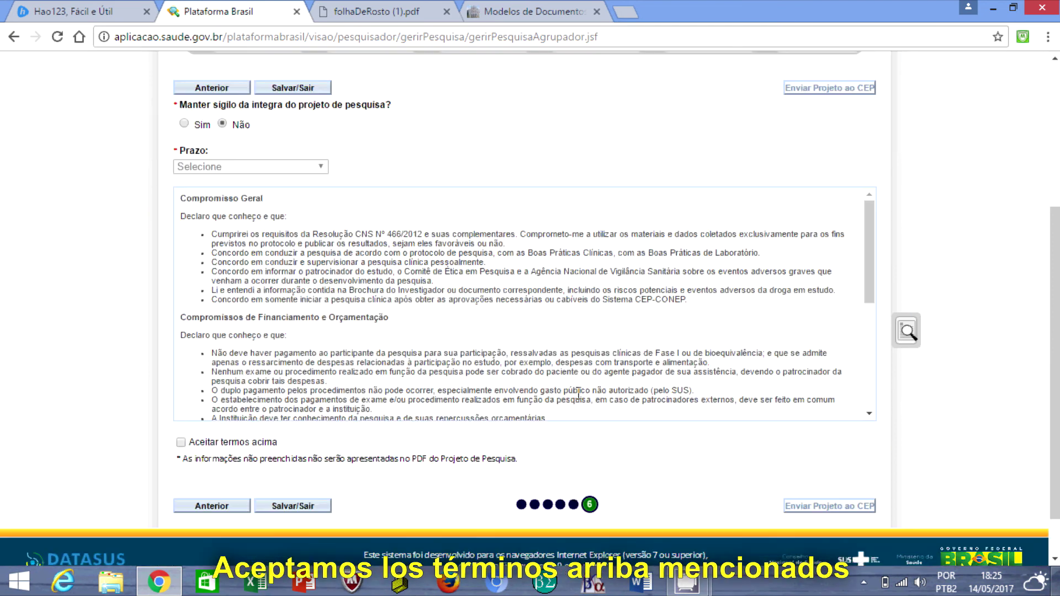
{"action": "left_click", "coordinate": [181, 442]}
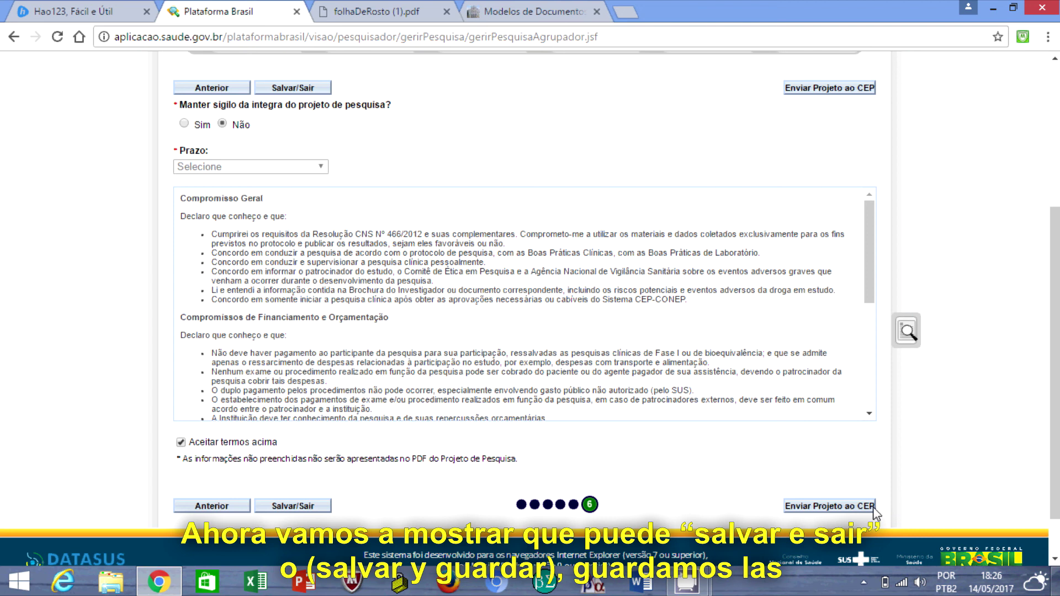
- Save the research information, exit the submission form and look over the list of research projects
{"action": "left_click", "coordinate": [317, 511]}
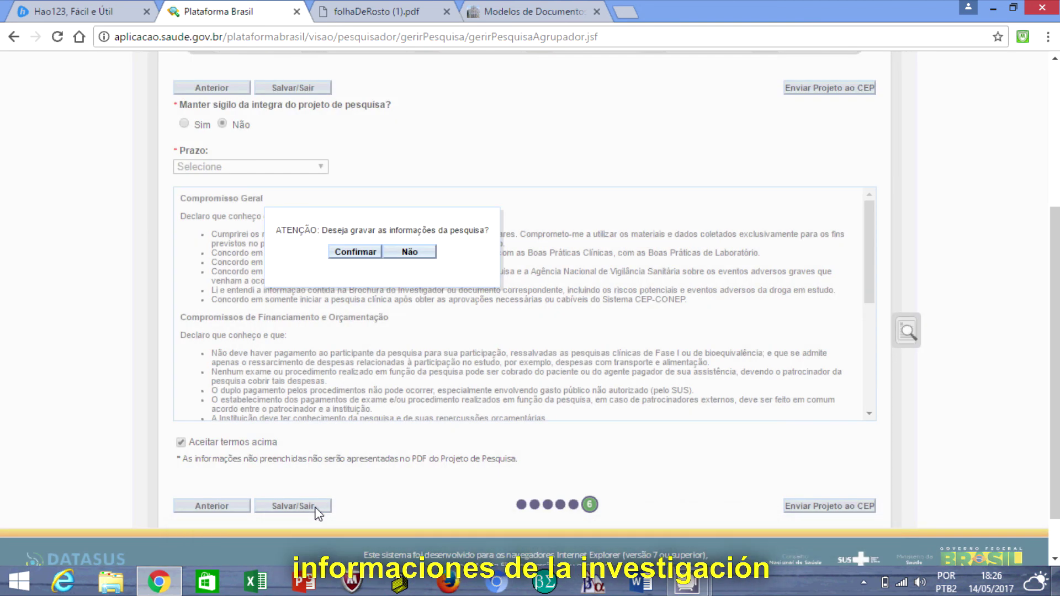
{"action": "left_click", "coordinate": [372, 254]}
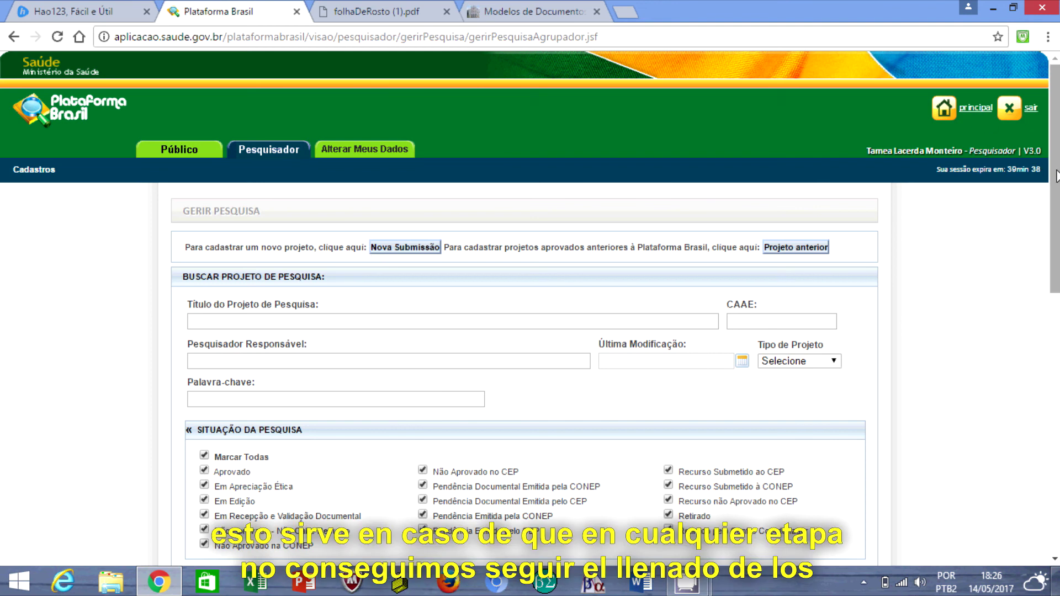
{"action": "scroll", "coordinate": [1057, 175], "scroll_direction": "down", "scroll_amount": 5}
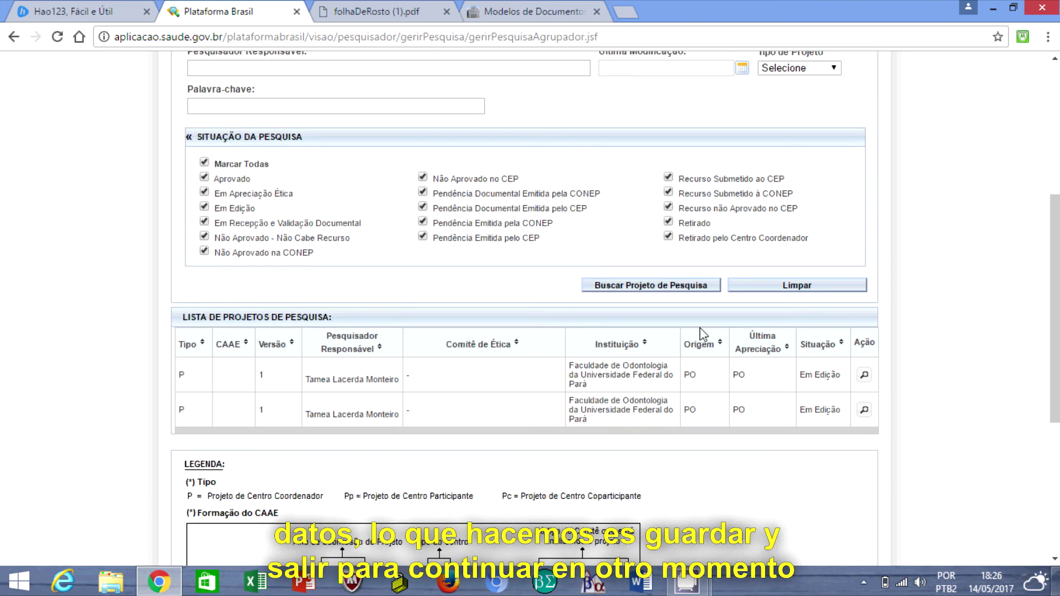
{"action": "scroll", "coordinate": [1057, 260], "scroll_direction": "up", "scroll_amount": 1}
{"action": "scroll", "coordinate": [1057, 261], "scroll_direction": "up", "scroll_amount": 5}
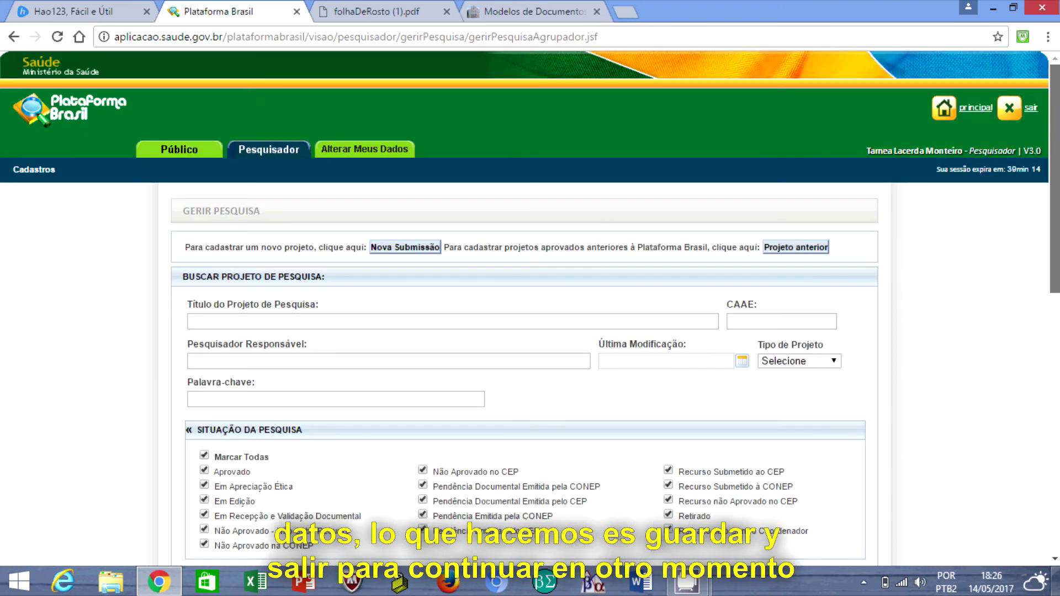
- Open the details of the first project in the list and reopen its PO submission for editing
{"action": "scroll", "coordinate": [1057, 261], "scroll_direction": "down", "scroll_amount": 6}
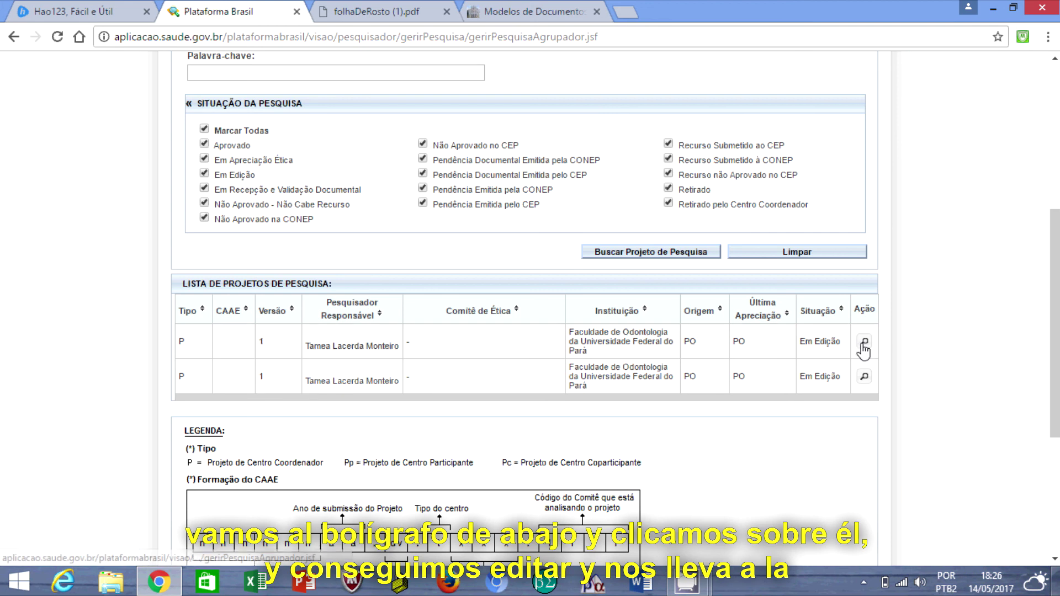
{"action": "left_click", "coordinate": [864, 345]}
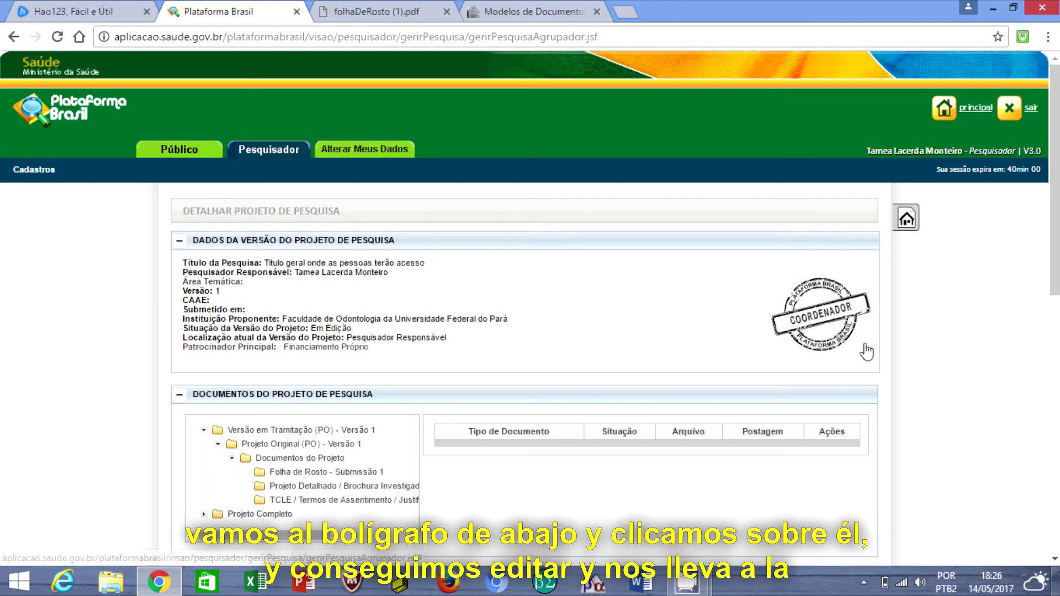
{"action": "scroll", "coordinate": [1055, 260], "scroll_direction": "down", "scroll_amount": 5}
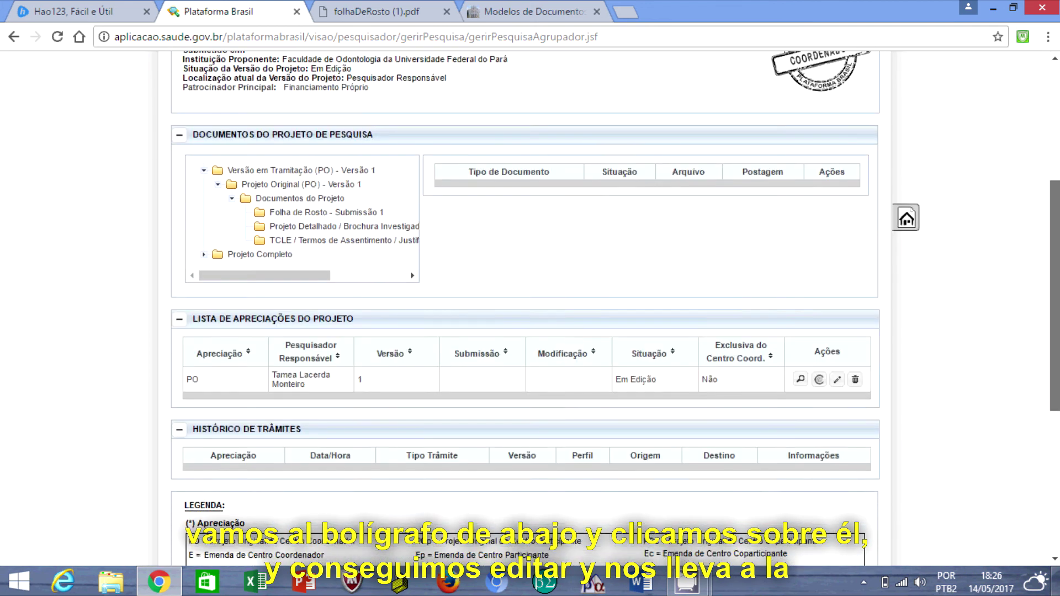
{"action": "scroll", "coordinate": [858, 356], "scroll_direction": "down", "scroll_amount": 1}
{"action": "left_click", "coordinate": [837, 332]}
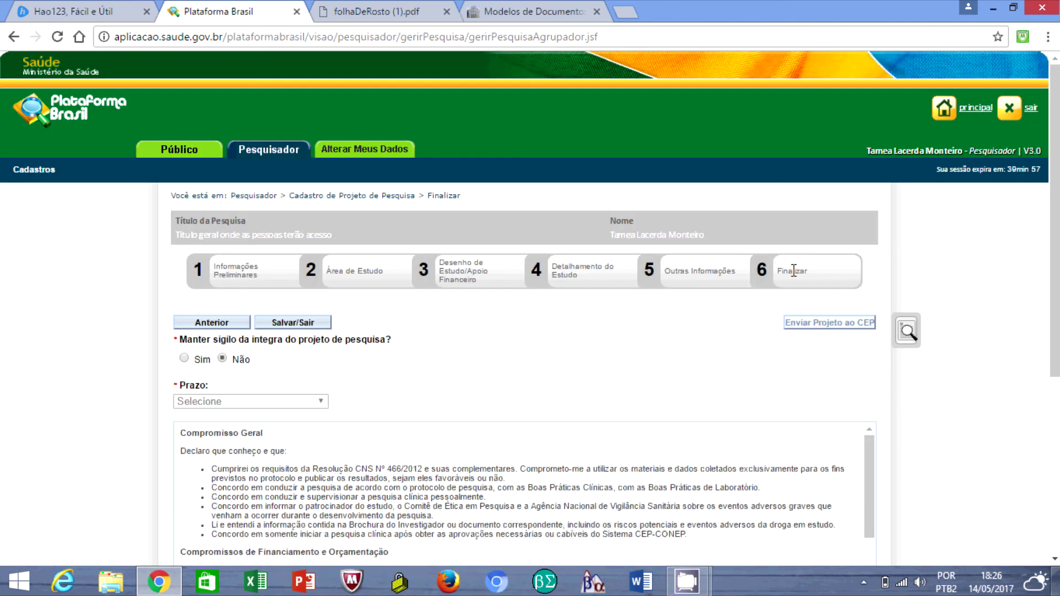
- Accept the commitment terms again on the reopened Finalizar stage
{"action": "scroll", "coordinate": [1058, 239], "scroll_direction": "down", "scroll_amount": 5}
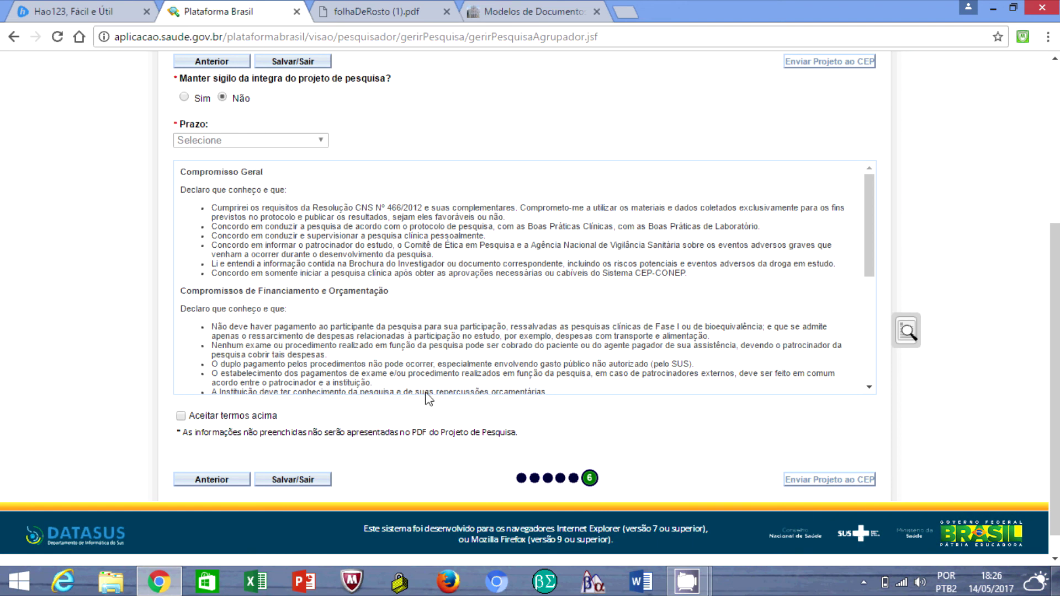
{"action": "left_click", "coordinate": [179, 417]}
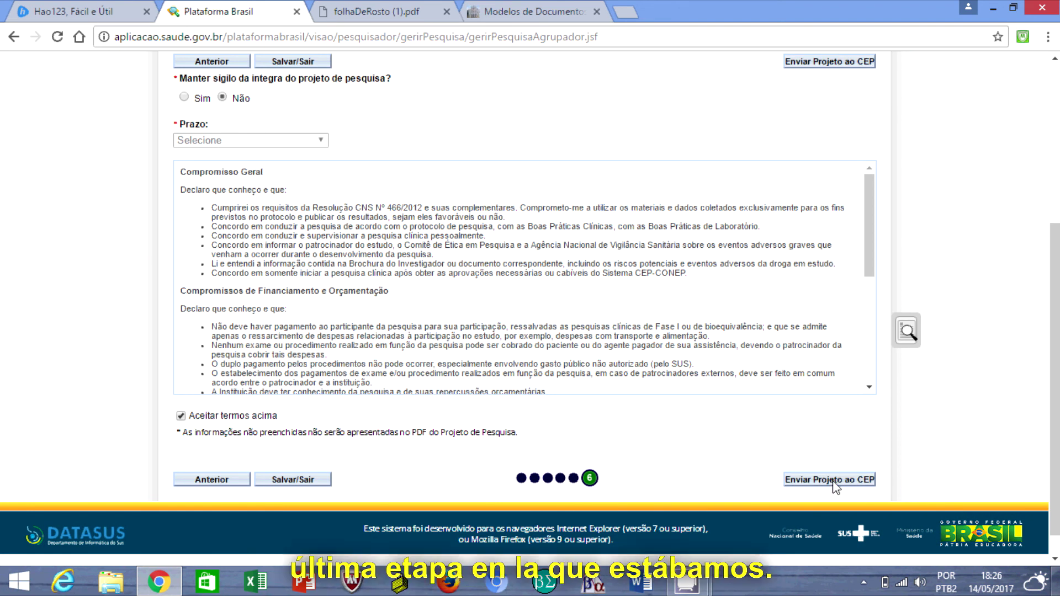
{"action": "left_click_drag", "start_coordinate": [1055, 387], "coordinate": [1055, 229]}
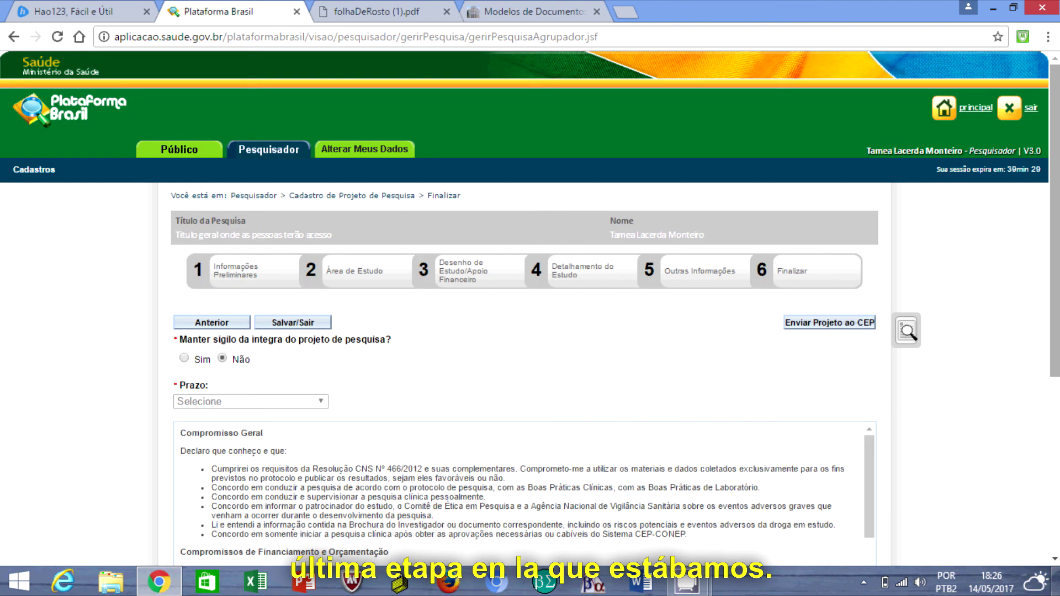